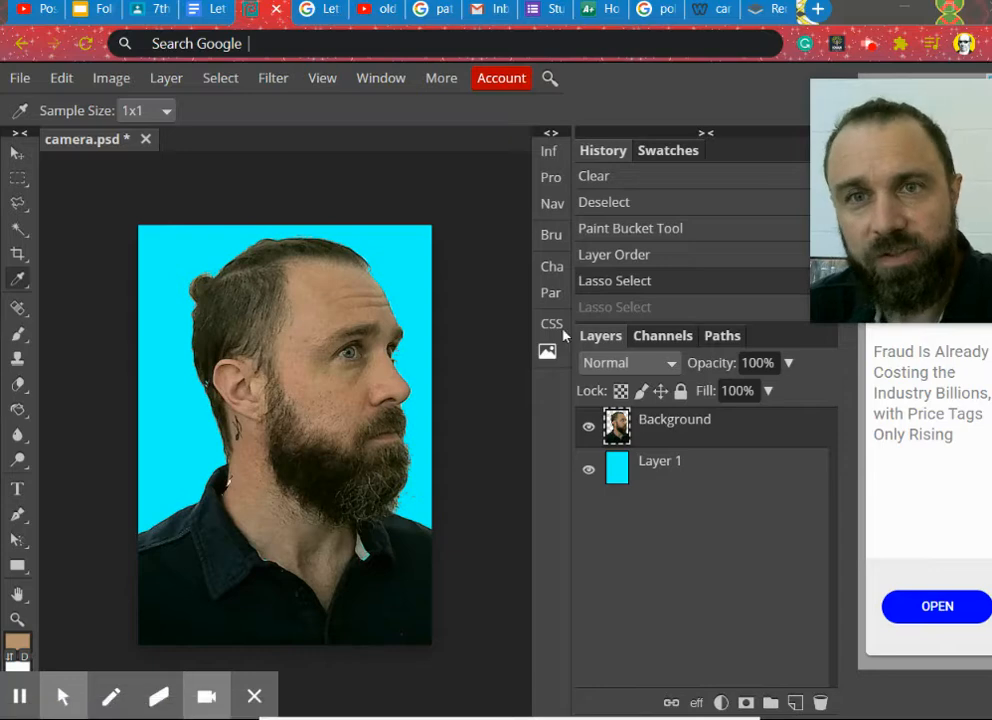
View the pop-art reference painting in the browser and return to the portrait document.
{"action": "left_click", "coordinate": [703, 13]}
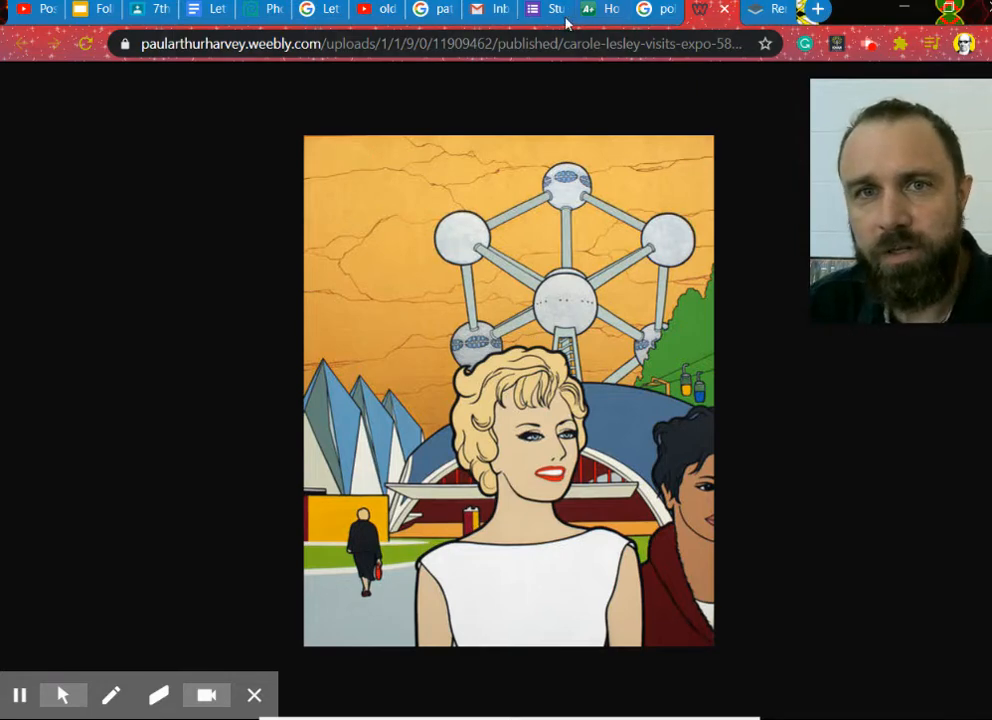
{"action": "left_click", "coordinate": [245, 10]}
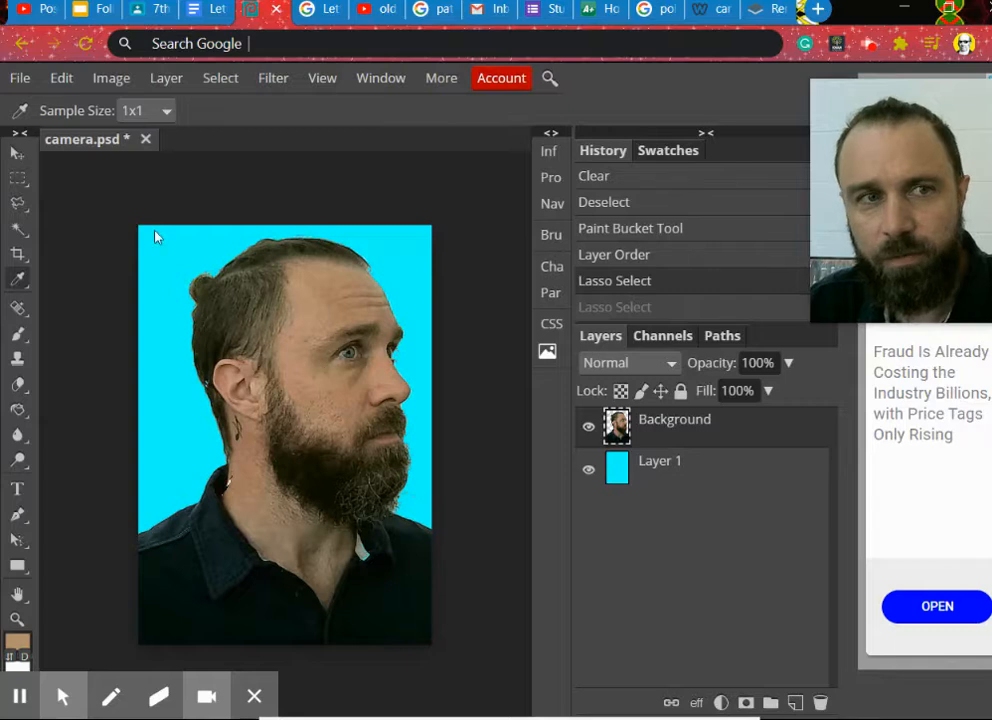
{"action": "left_click", "coordinate": [19, 77]}
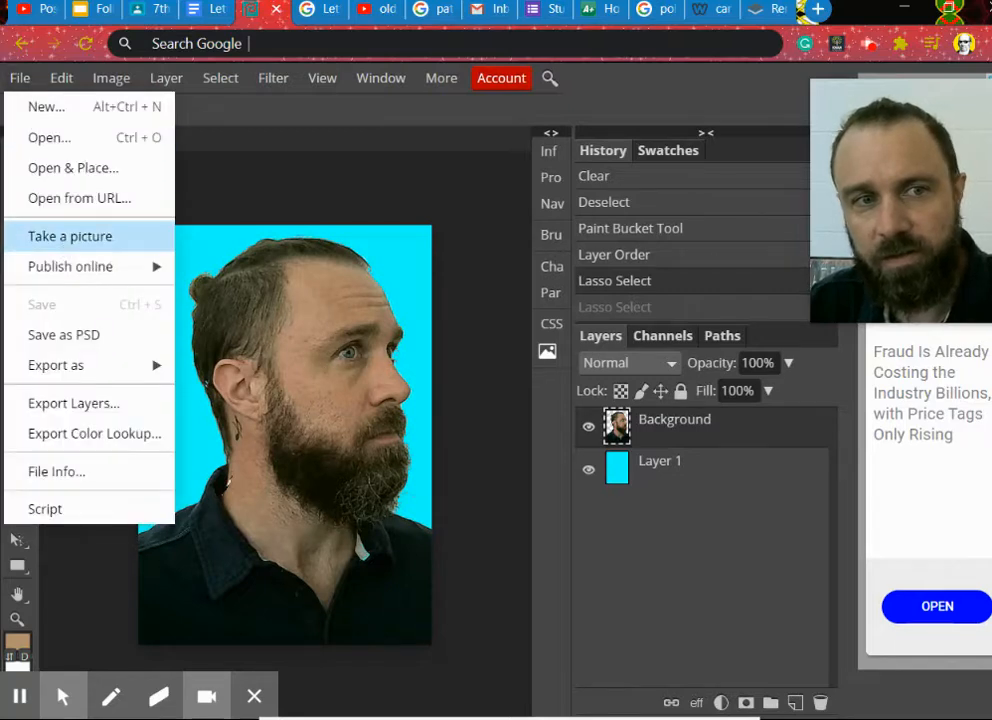
{"action": "left_click", "coordinate": [249, 173]}
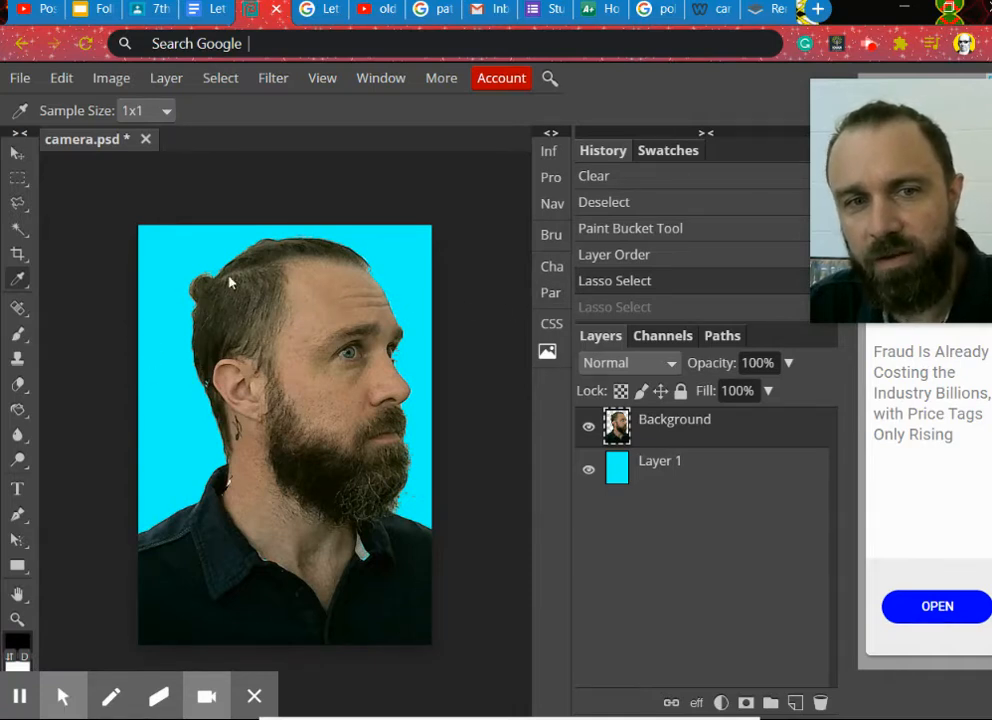
Restore the lasso selection around the face and neck, and sample skin tones, ending with one from the ear as the foreground colour.
{"action": "left_click", "coordinate": [628, 314]}
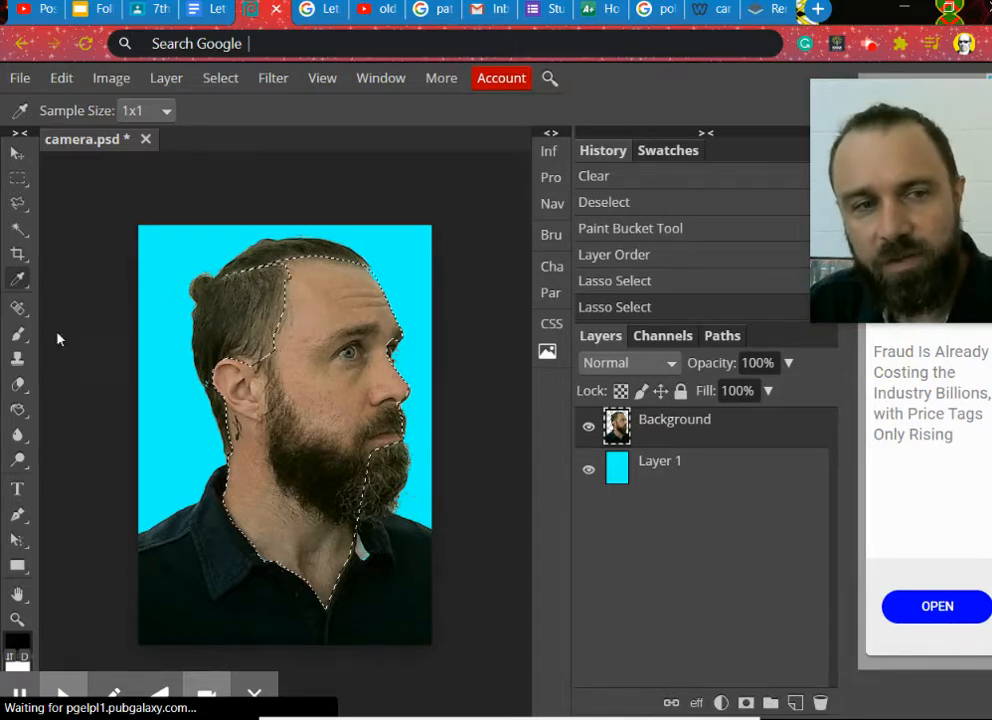
{"action": "left_click", "coordinate": [17, 285]}
{"action": "left_click", "coordinate": [305, 310]}
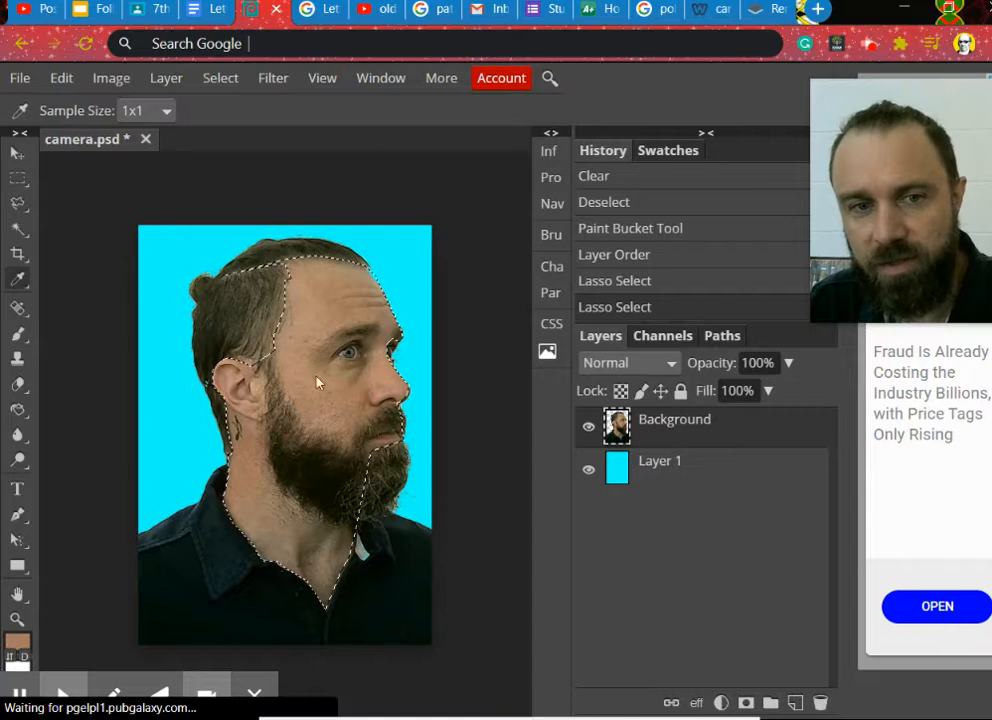
{"action": "left_click", "coordinate": [332, 299]}
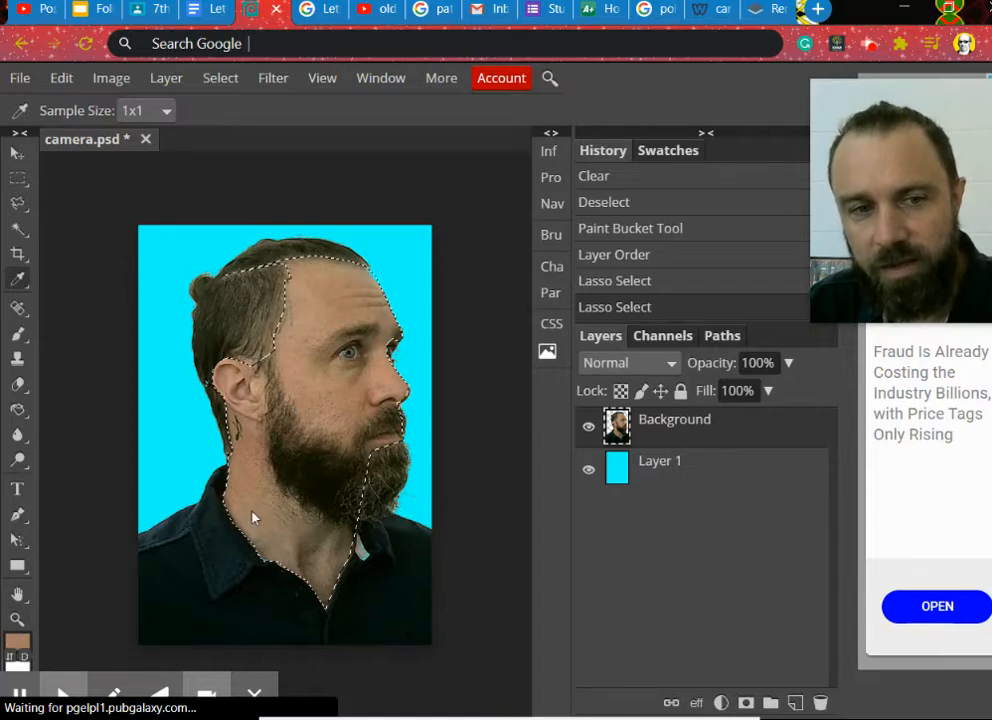
{"action": "left_click", "coordinate": [274, 531]}
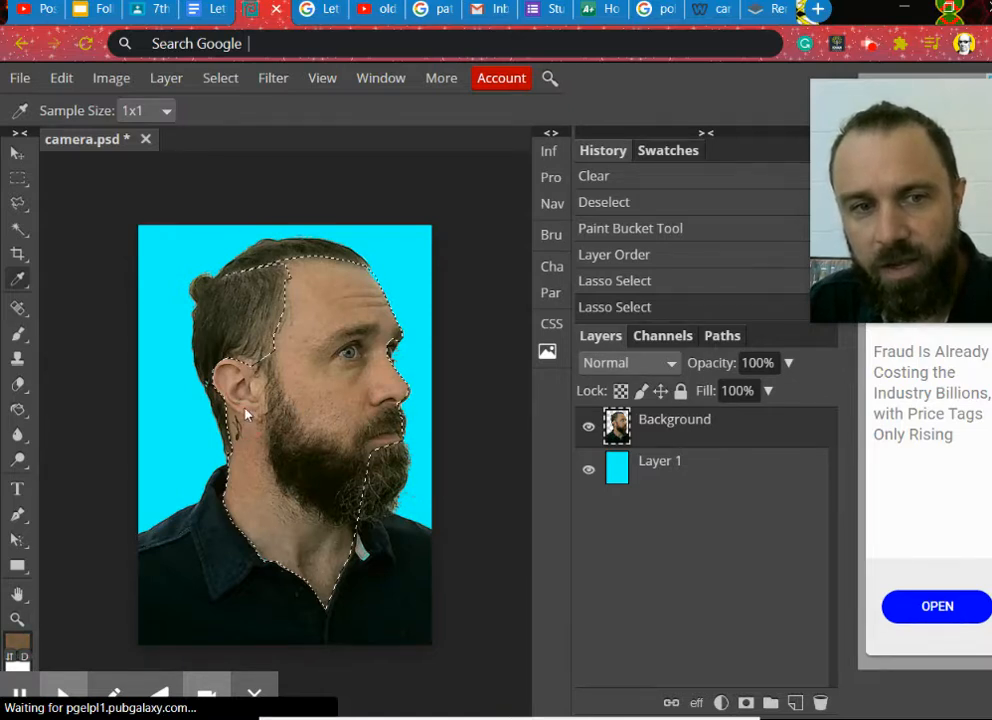
{"action": "left_click", "coordinate": [233, 378]}
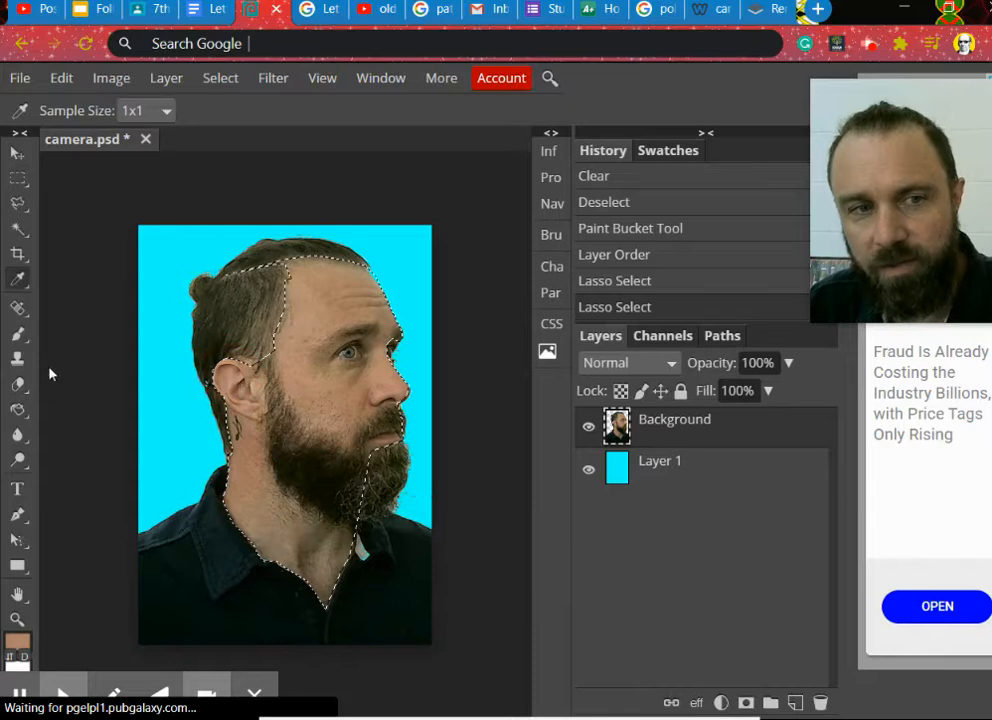
Add a new layer named "base" and fill the face and neck selection with the sampled skin colour using the Paint Bucket.
{"action": "left_click", "coordinate": [18, 410]}
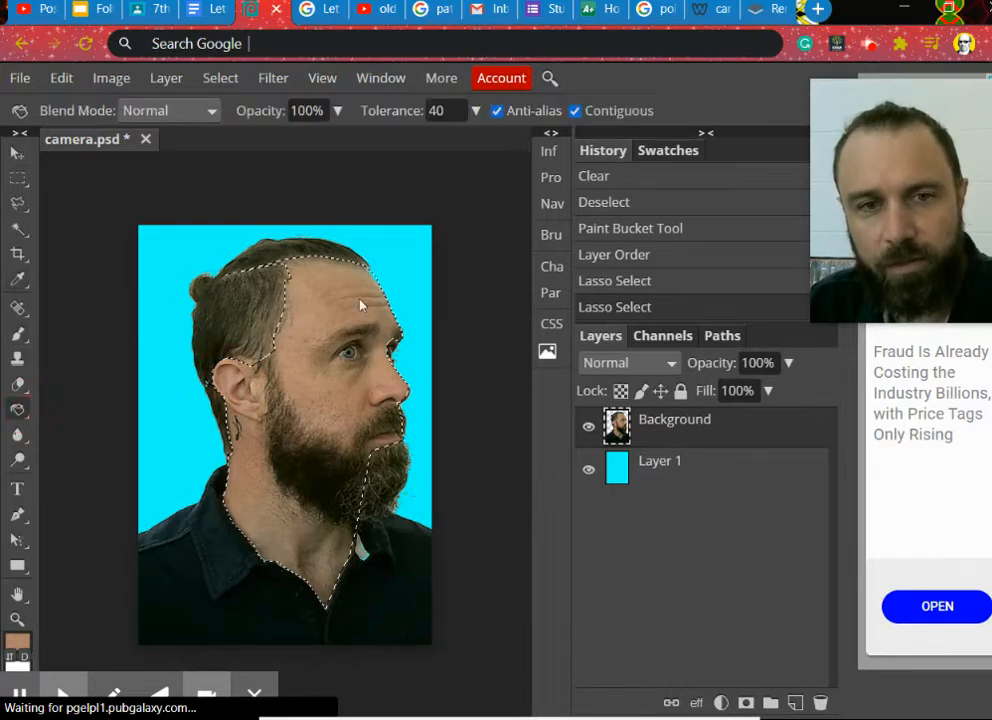
{"action": "left_click", "coordinate": [795, 702]}
{"action": "double_click", "coordinate": [665, 421]}
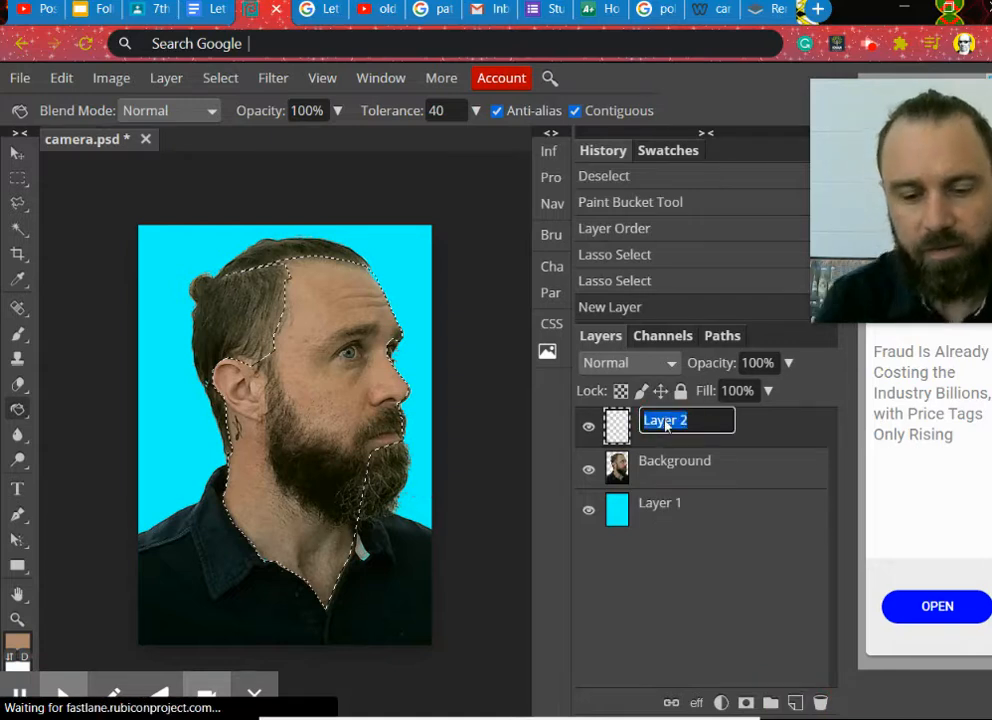
{"action": "type", "text": "base"}
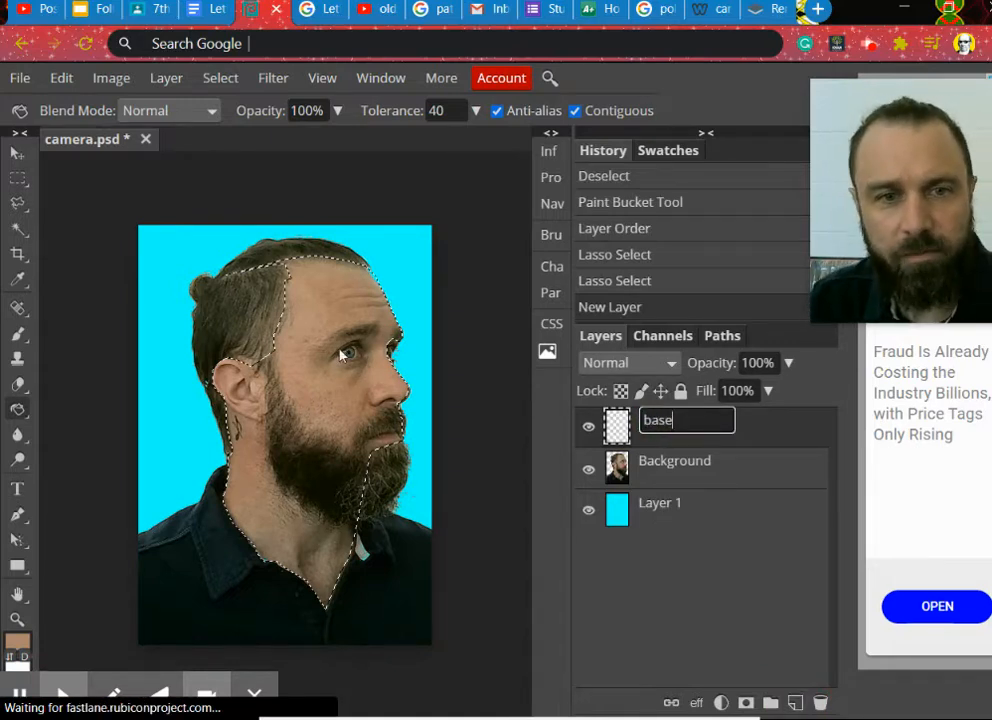
{"action": "left_click", "coordinate": [330, 347]}
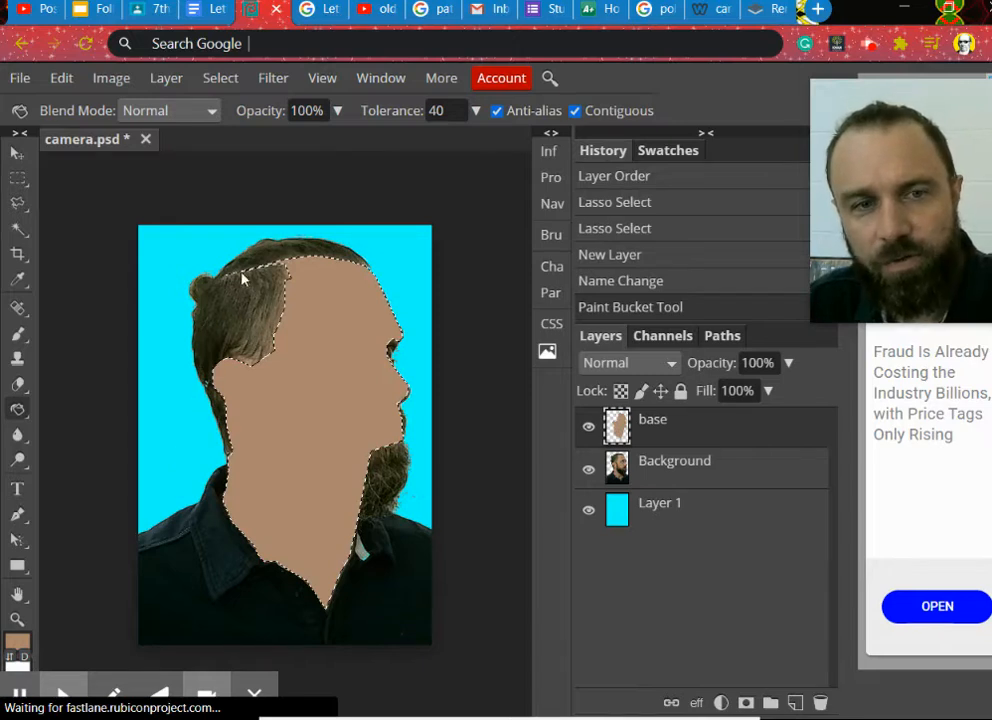
Hide the base layer, make the Background layer active and clear the face selection.
{"action": "left_click", "coordinate": [589, 430]}
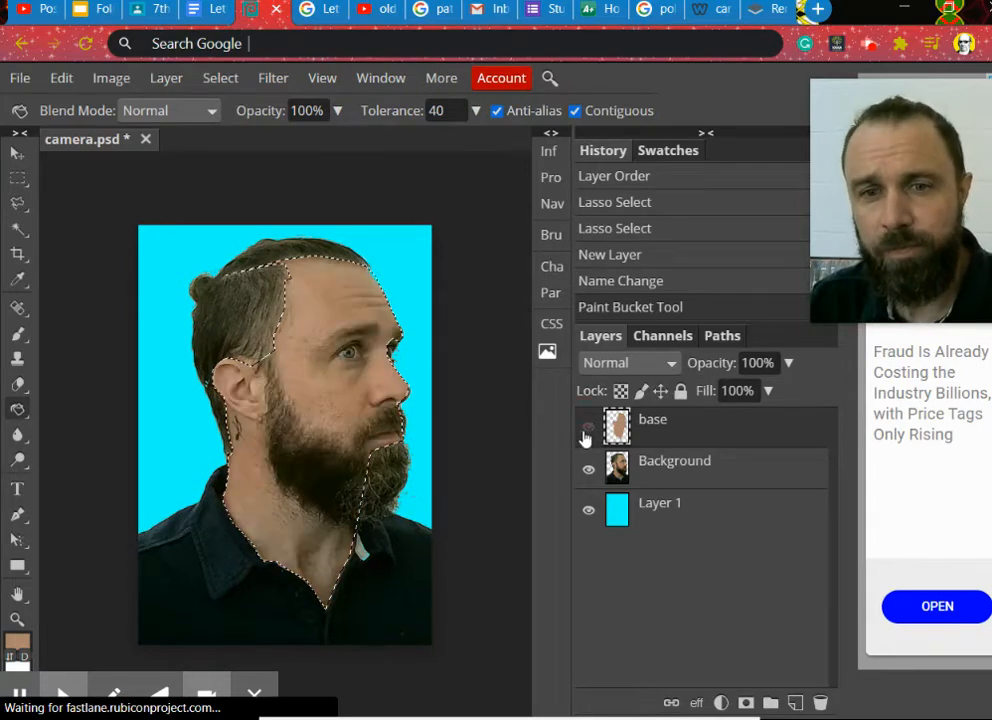
{"action": "left_click", "coordinate": [679, 470]}
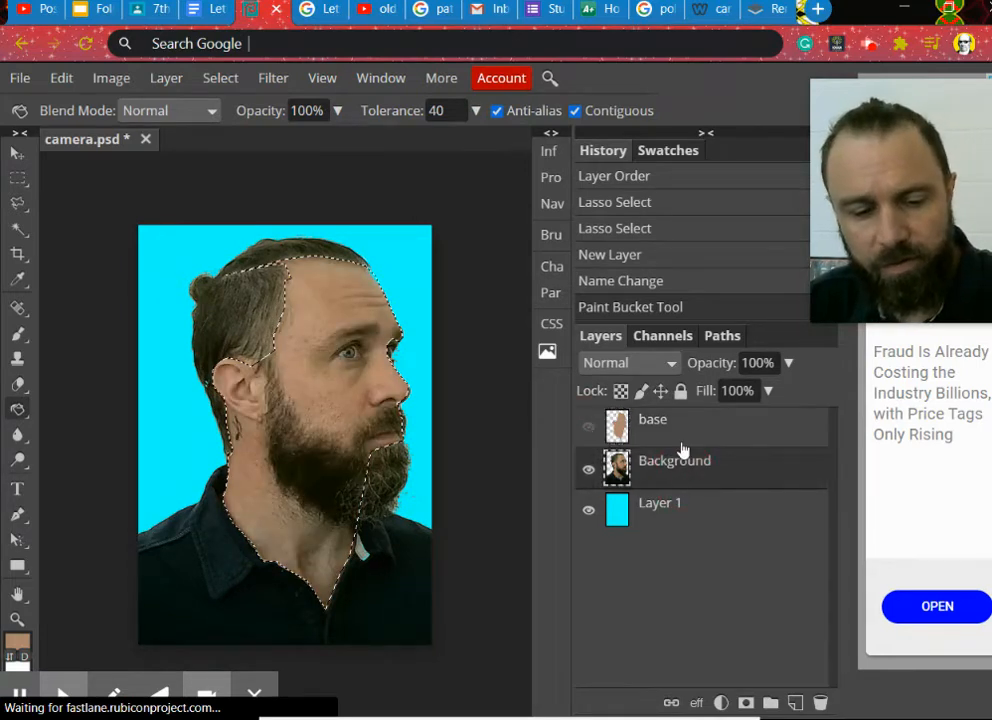
{"action": "key", "text": "ctrl+d"}
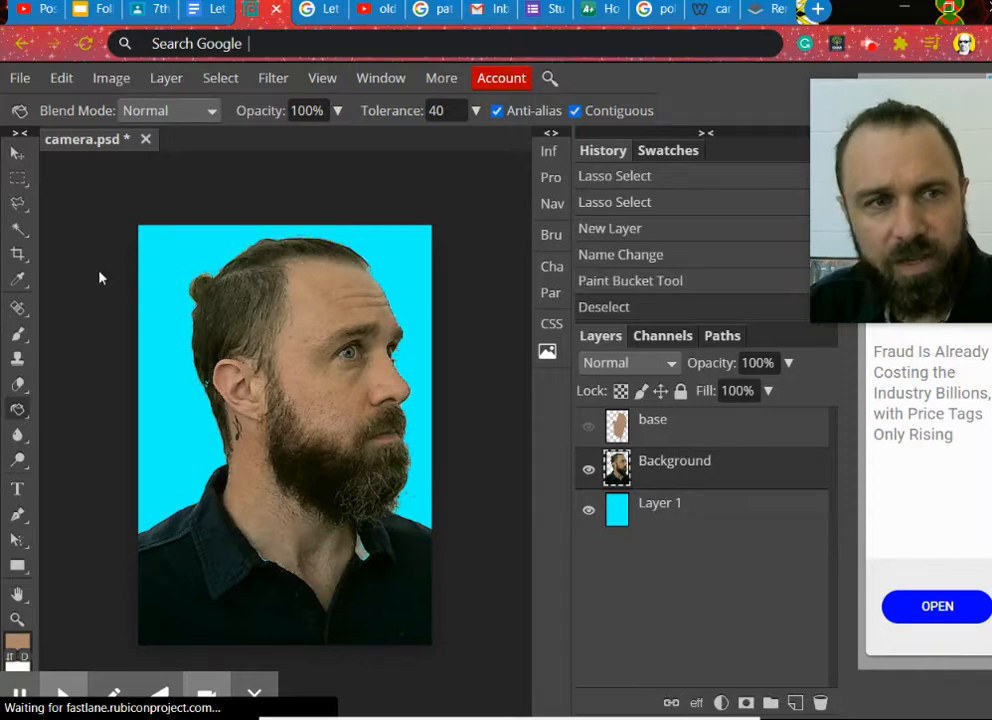
{"action": "left_click", "coordinate": [17, 204]}
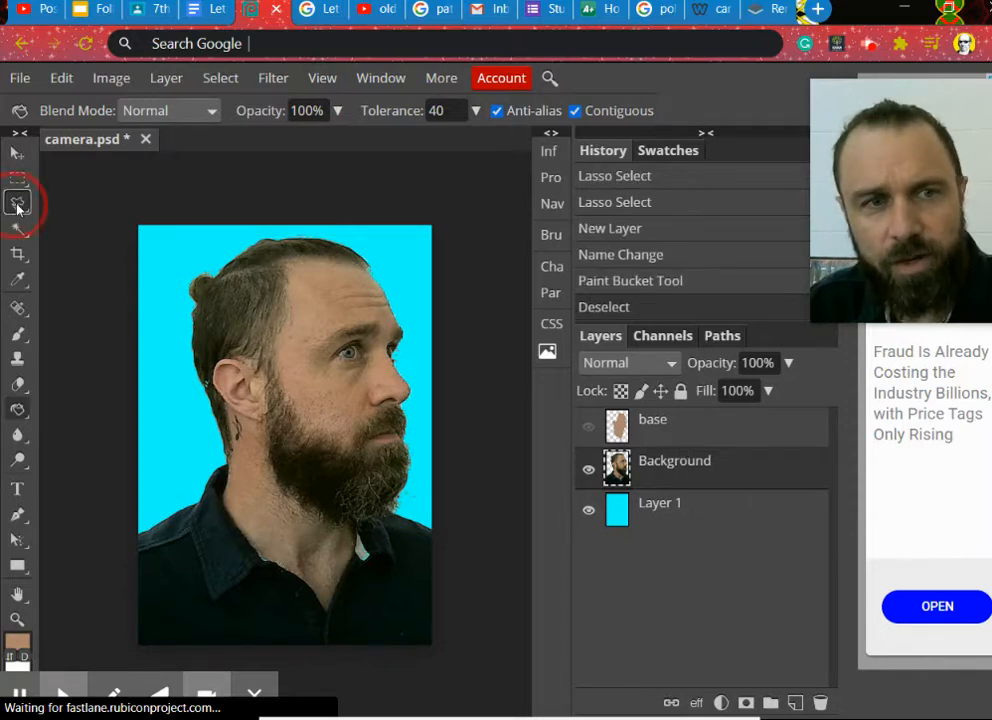
{"action": "left_click", "coordinate": [371, 270]}
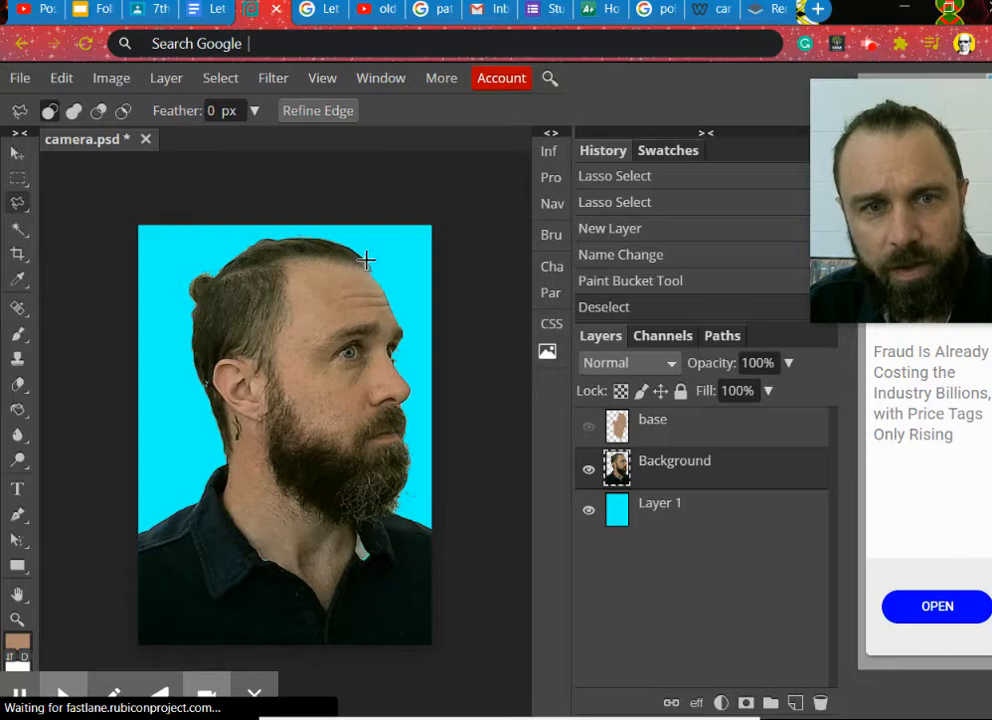
{"action": "left_click", "coordinate": [351, 250]}
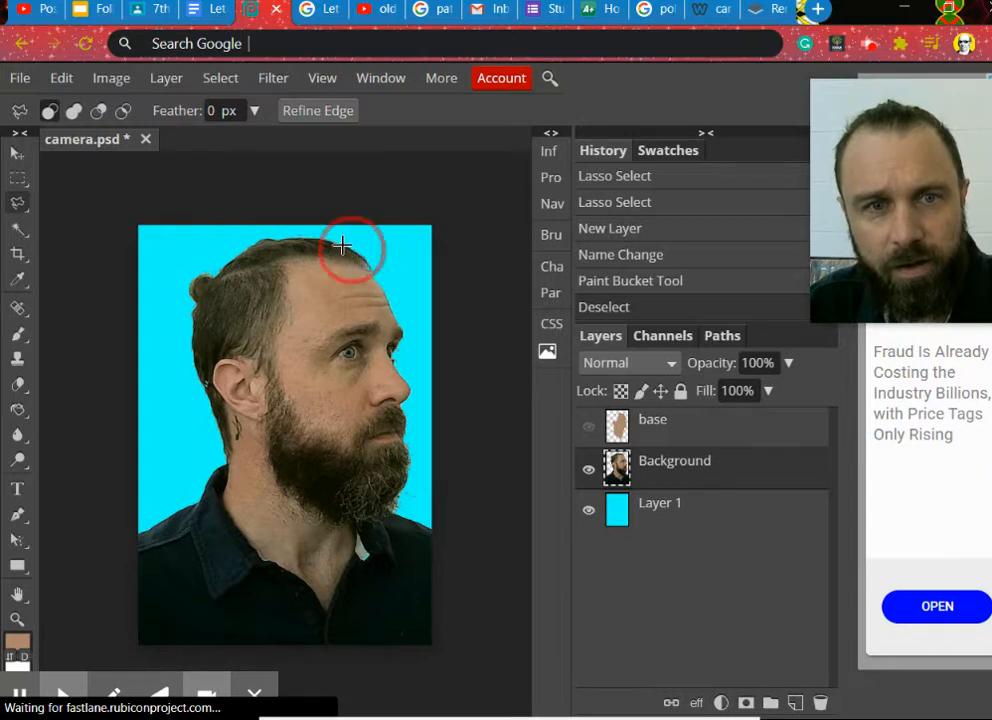
{"action": "left_click", "coordinate": [281, 237]}
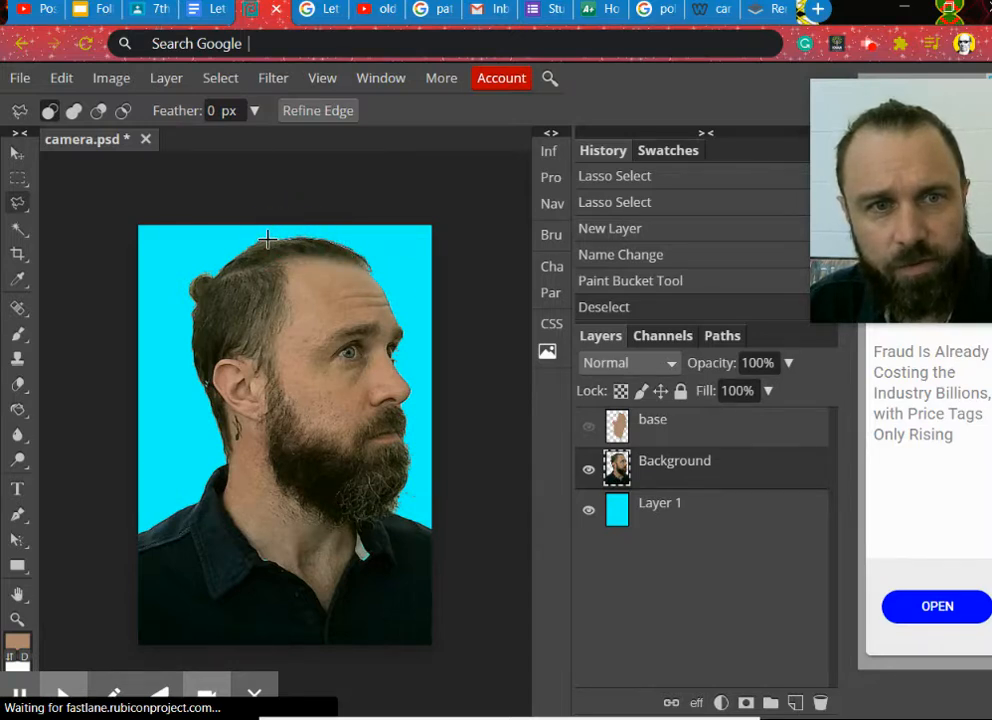
{"action": "left_click", "coordinate": [261, 242]}
{"action": "left_click", "coordinate": [249, 248]}
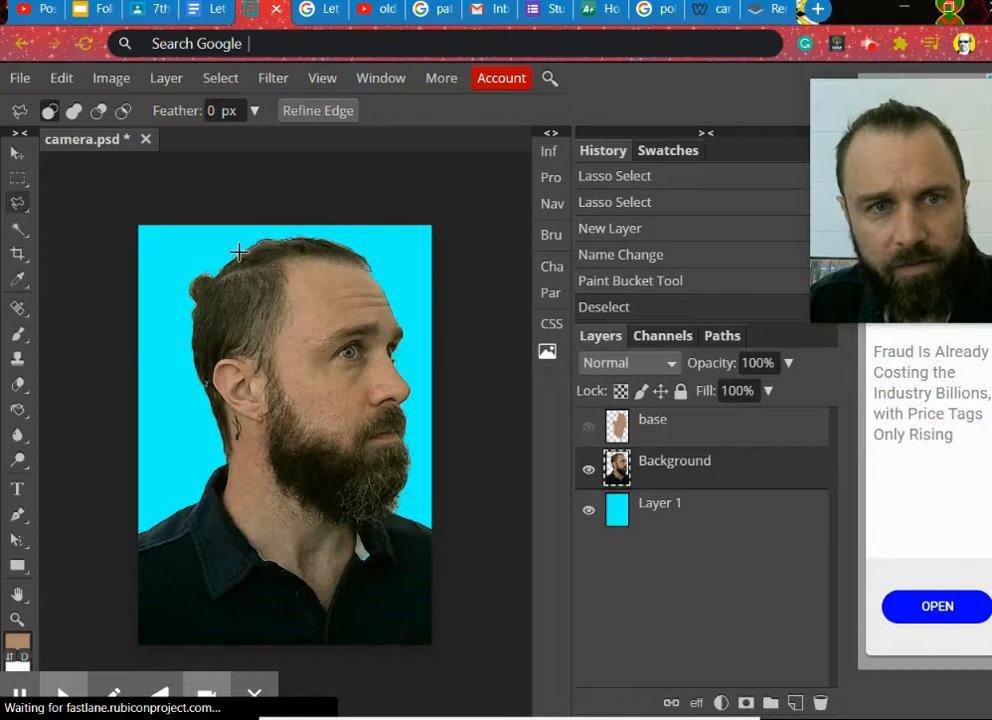
{"action": "left_click", "coordinate": [240, 252]}
{"action": "left_click", "coordinate": [229, 257]}
{"action": "left_click", "coordinate": [221, 262]}
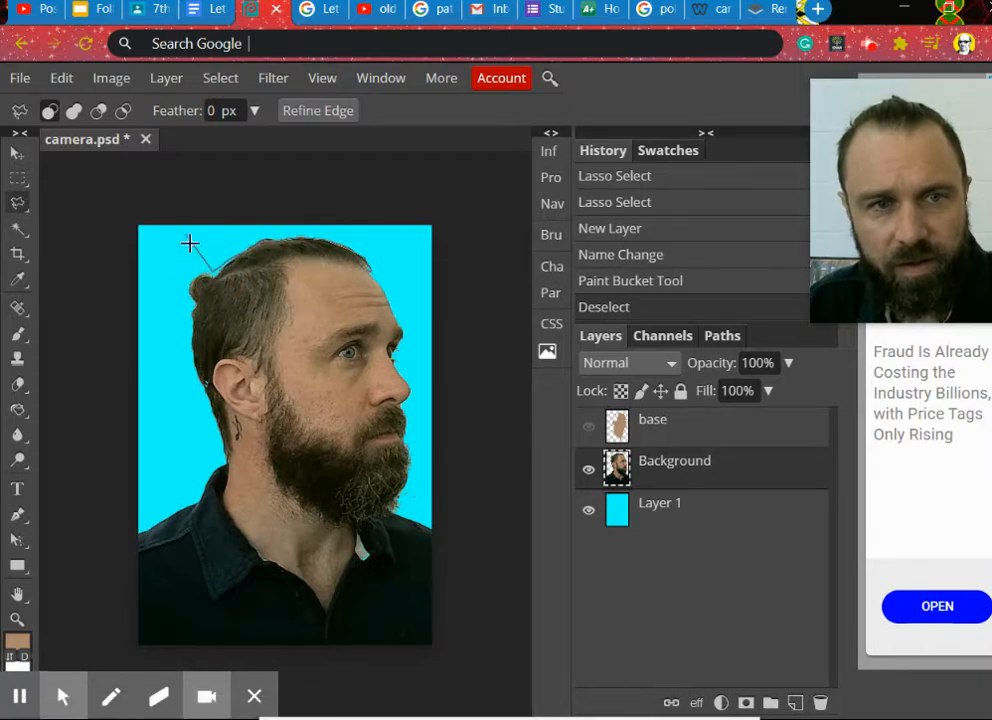
{"action": "key", "text": "Escape"}
{"action": "left_click", "coordinate": [228, 260]}
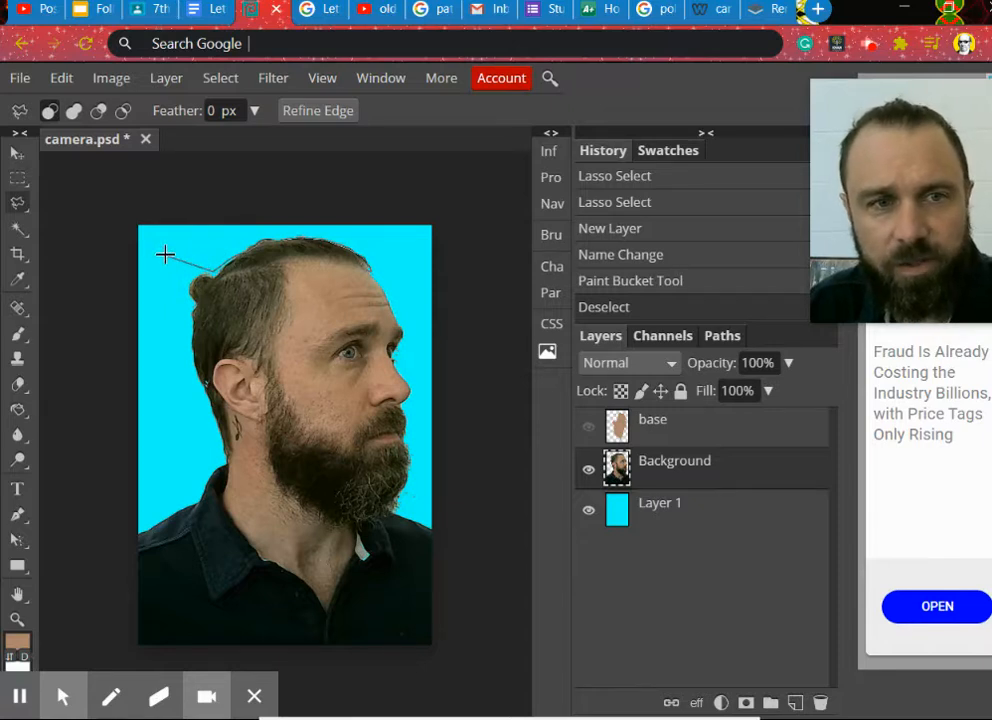
{"action": "left_click", "coordinate": [234, 256]}
{"action": "left_click", "coordinate": [228, 261]}
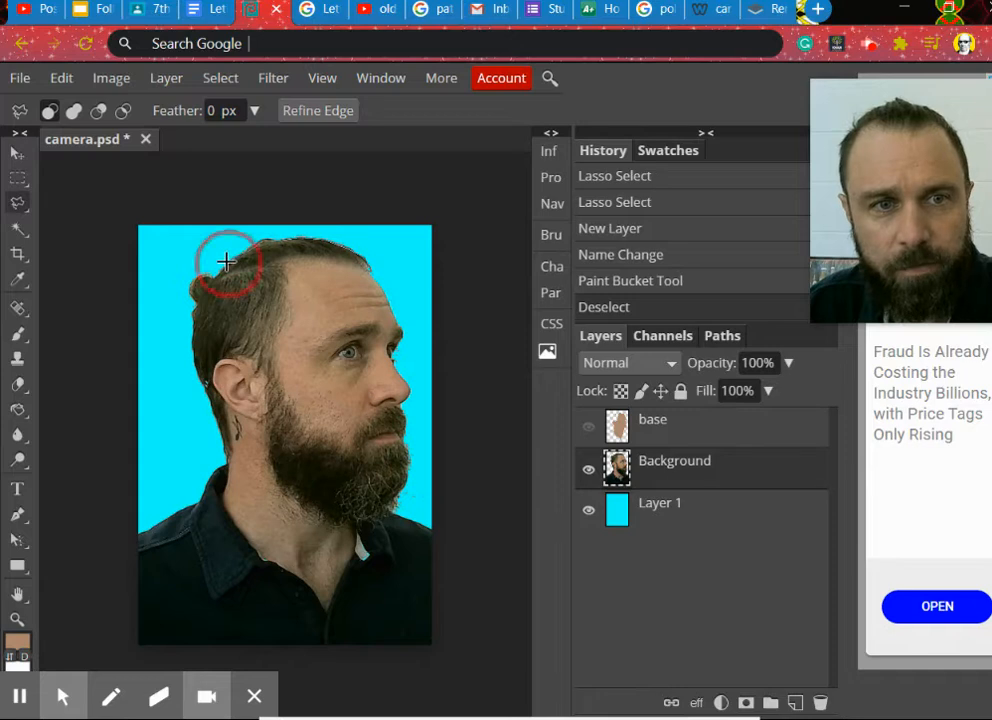
{"action": "left_click", "coordinate": [217, 268]}
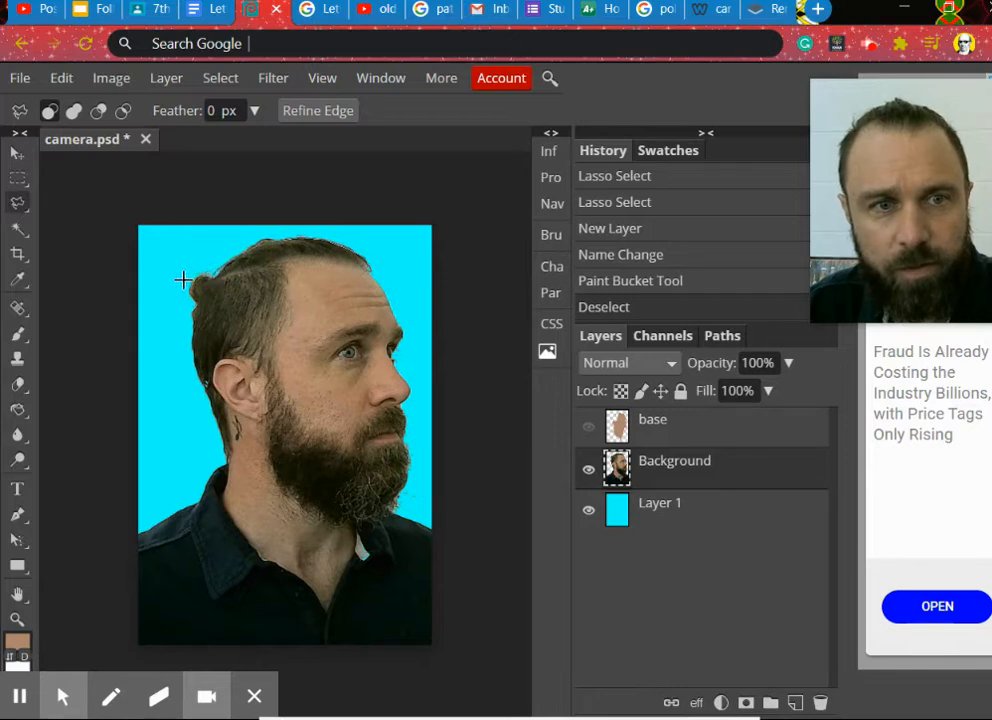
{"action": "left_click", "coordinate": [445, 243]}
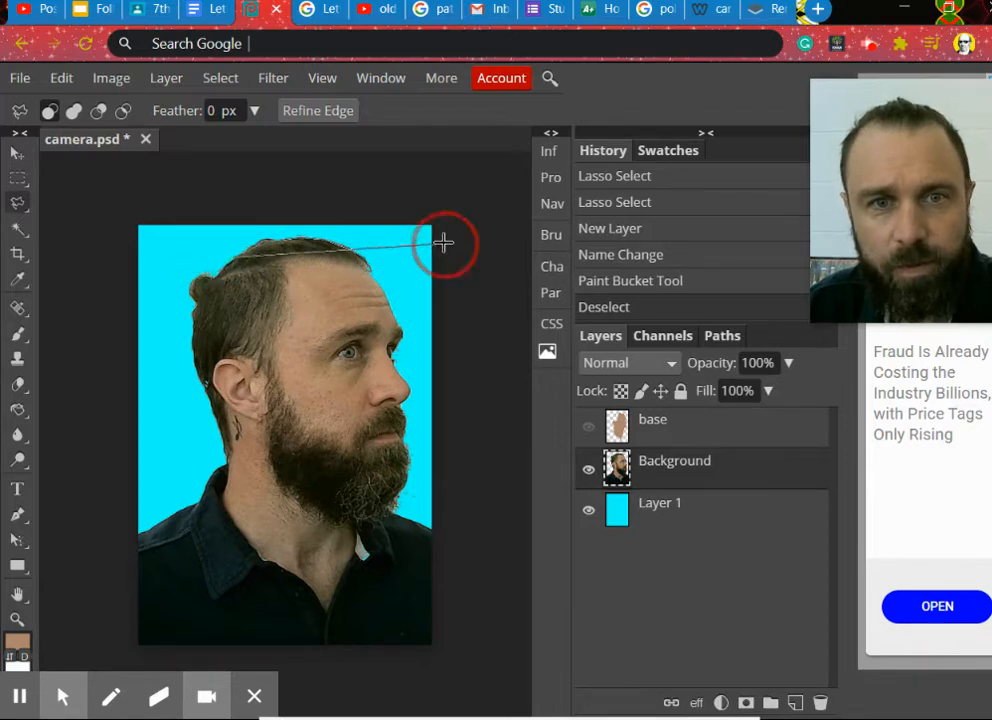
Magnify the upper part of the head with the Navigator and clear the polygonal selection over the hair.
{"action": "left_click", "coordinate": [550, 205]}
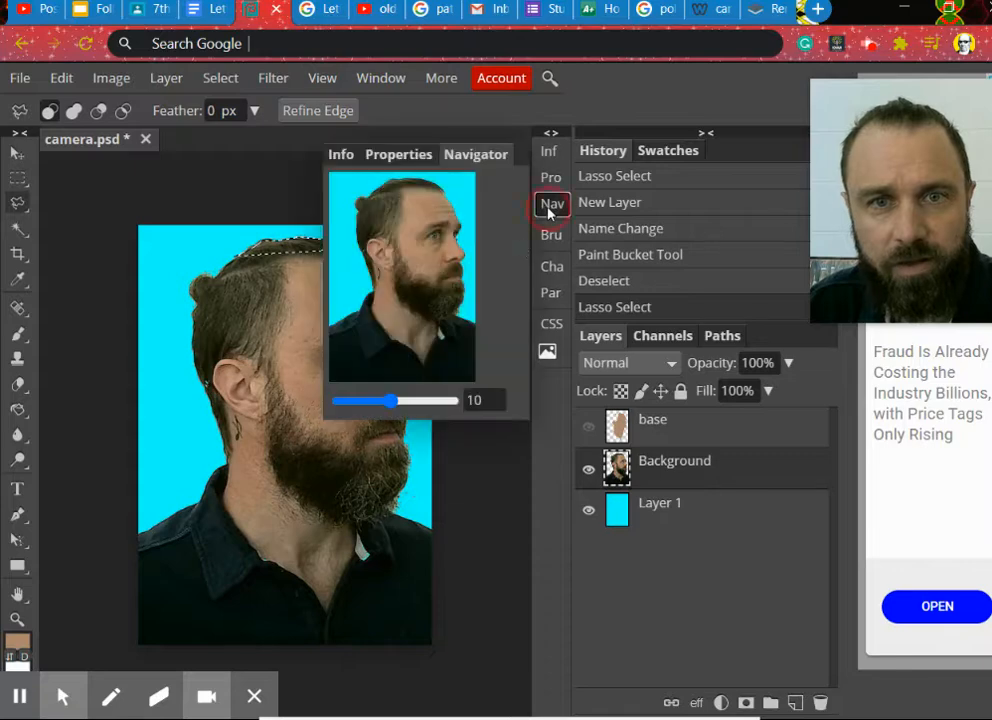
{"action": "left_click", "coordinate": [406, 400]}
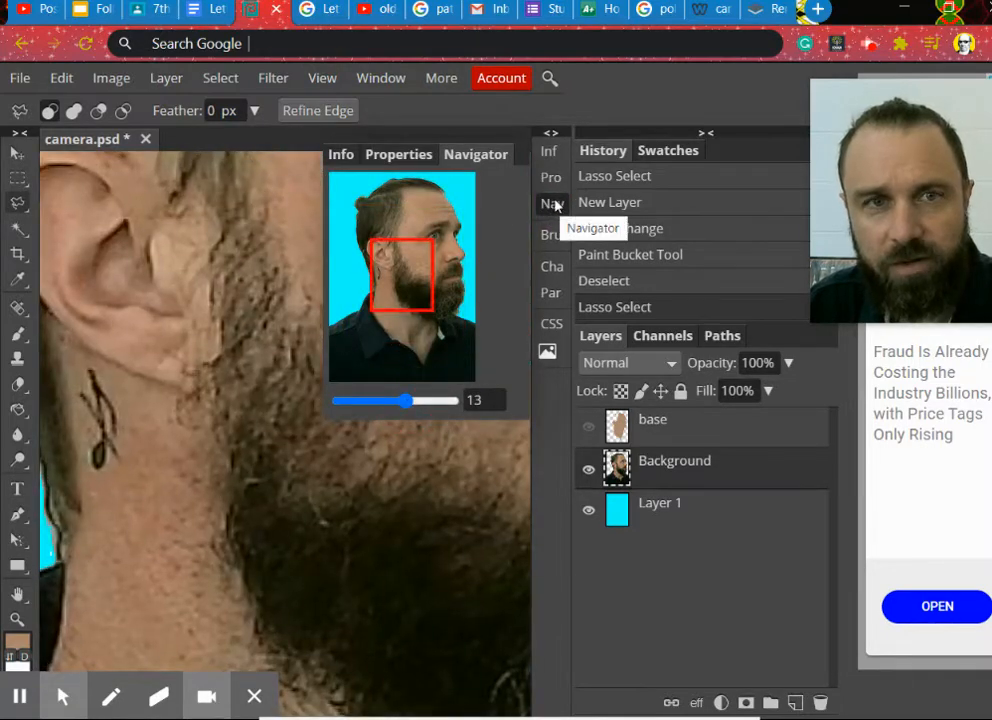
{"action": "left_click", "coordinate": [364, 87]}
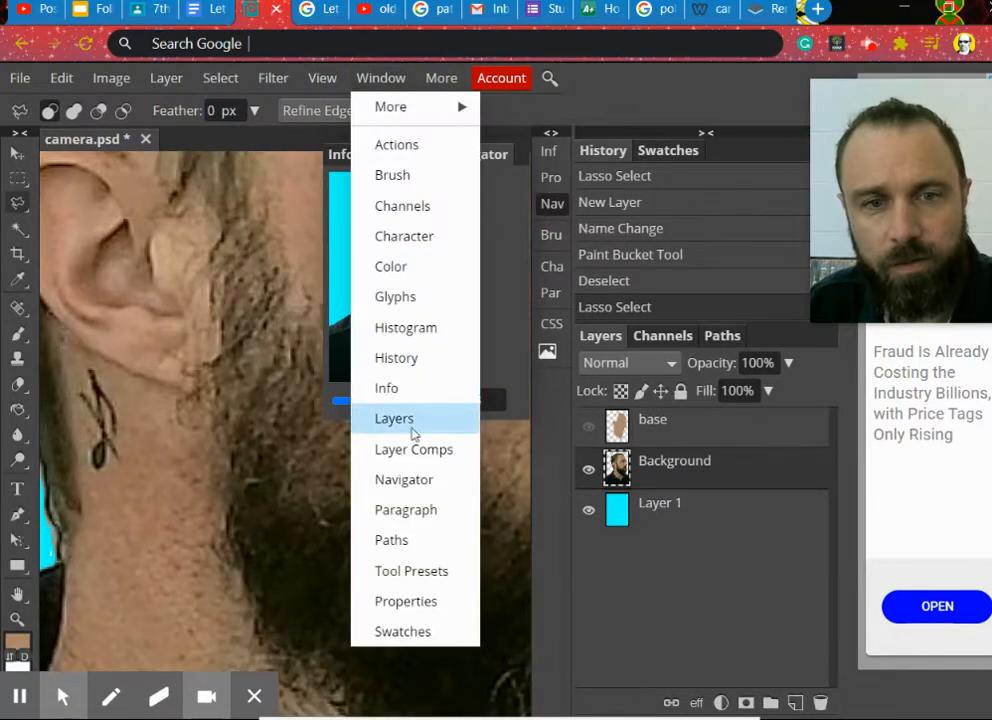
{"action": "left_click", "coordinate": [553, 204]}
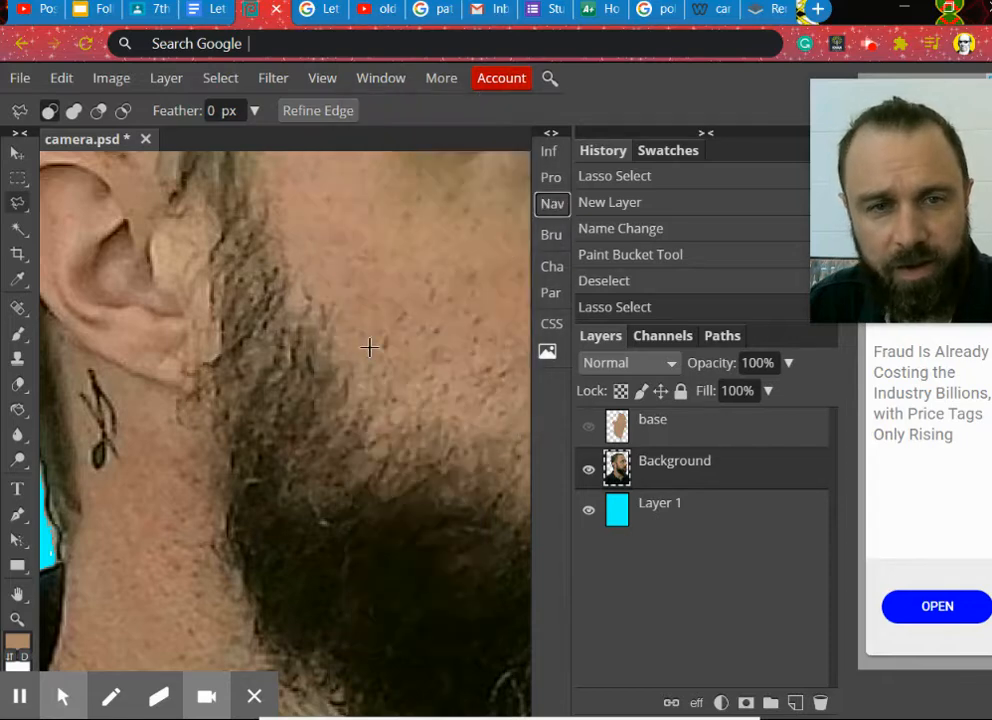
{"action": "left_click", "coordinate": [553, 213]}
{"action": "left_click_drag", "start_coordinate": [412, 299], "coordinate": [401, 194]}
{"action": "left_click_drag", "start_coordinate": [405, 401], "coordinate": [401, 402]}
{"action": "left_click_drag", "start_coordinate": [404, 222], "coordinate": [553, 207]}
{"action": "left_click", "coordinate": [553, 207]}
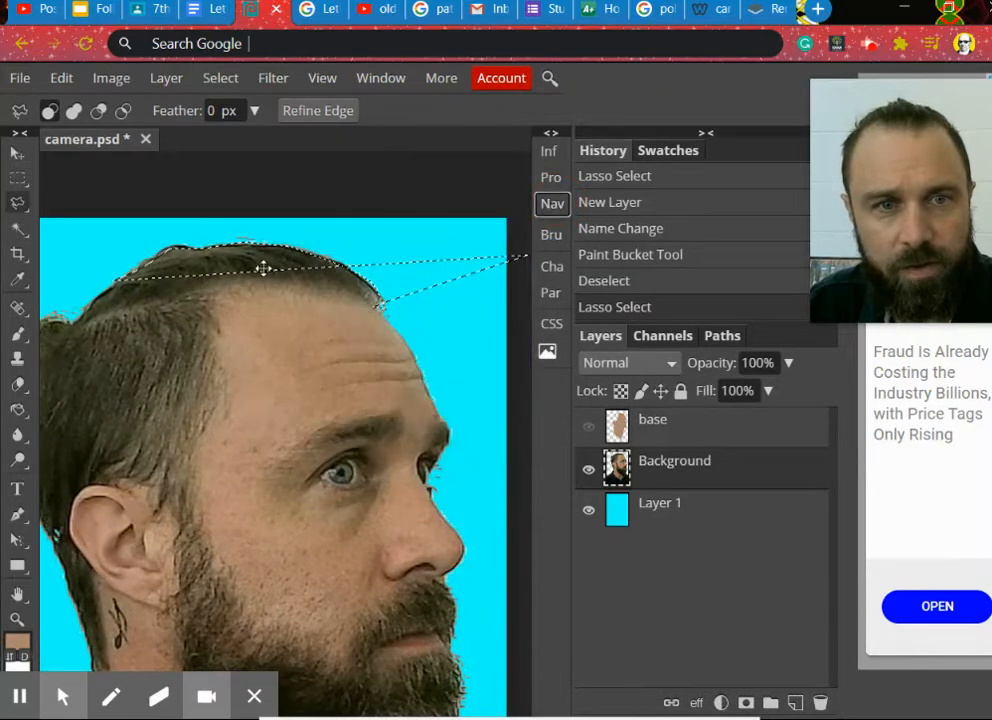
{"action": "left_click", "coordinate": [97, 295]}
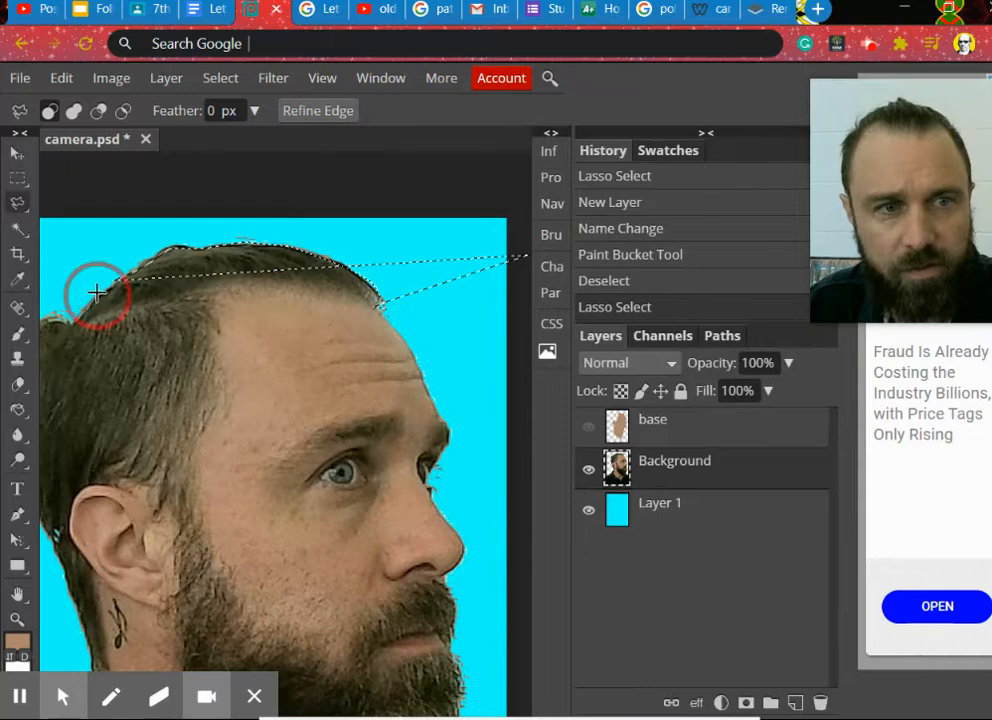
{"action": "key", "text": "ctrl+d"}
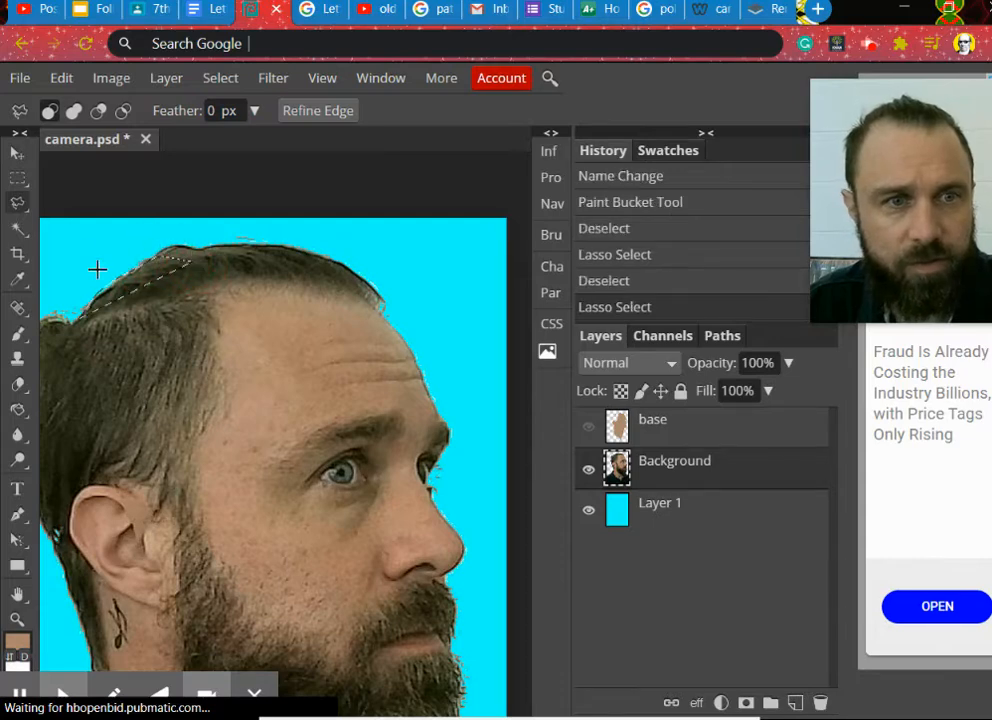
Outline the strip of hair across the top of the head with a freehand Lasso selection.
{"action": "left_click", "coordinate": [18, 203]}
{"action": "left_click", "coordinate": [82, 206]}
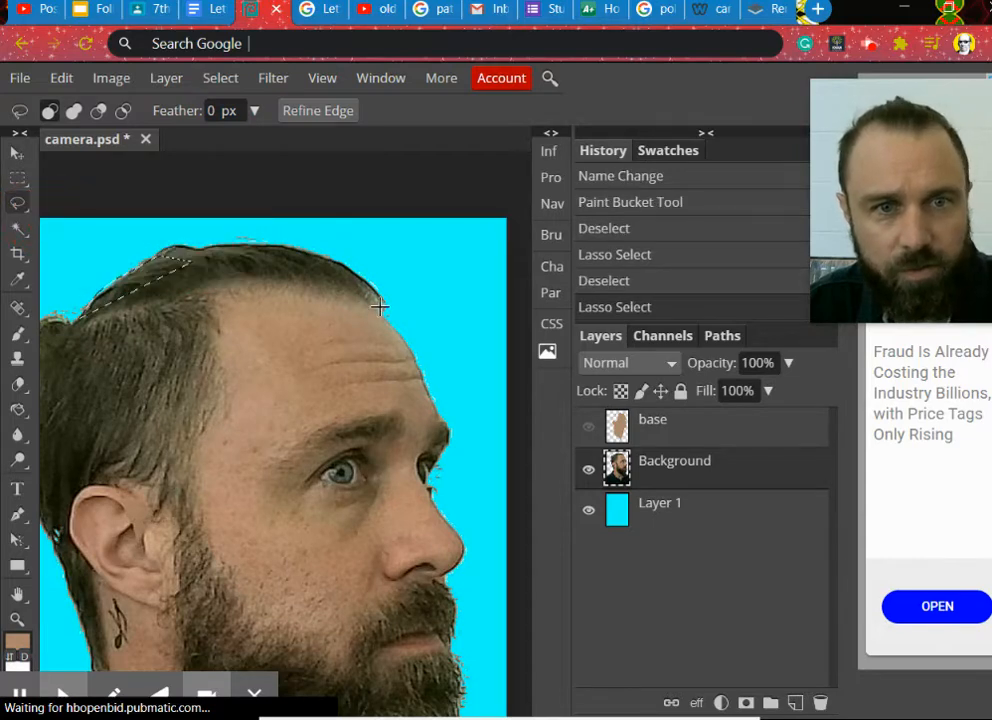
{"action": "mouse_move", "coordinate": [368, 302]}
{"action": "left_mouse_down"}
{"action": "mouse_move", "coordinate": [381, 303]}
{"action": "mouse_move", "coordinate": [348, 268]}
{"action": "mouse_move", "coordinate": [250, 237]}
{"action": "mouse_move", "coordinate": [133, 272]}
{"action": "mouse_move", "coordinate": [82, 318]}
{"action": "mouse_move", "coordinate": [139, 301]}
{"action": "left_mouse_up"}
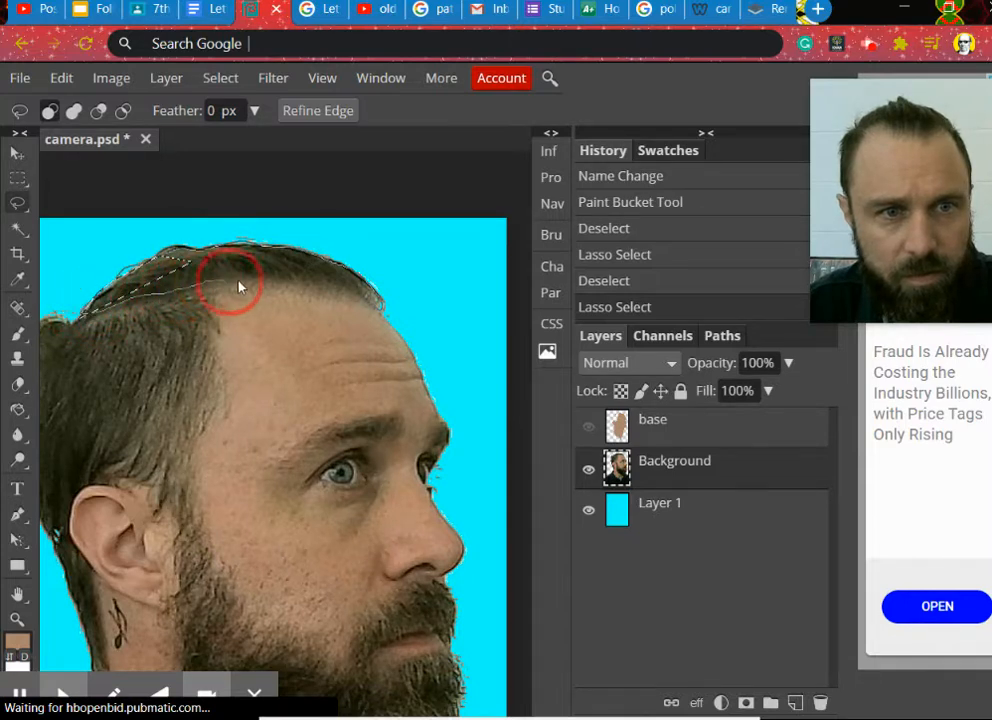
{"action": "mouse_move", "coordinate": [238, 287]}
{"action": "left_mouse_down"}
{"action": "mouse_move", "coordinate": [279, 283]}
{"action": "mouse_move", "coordinate": [383, 306]}
{"action": "left_mouse_up"}
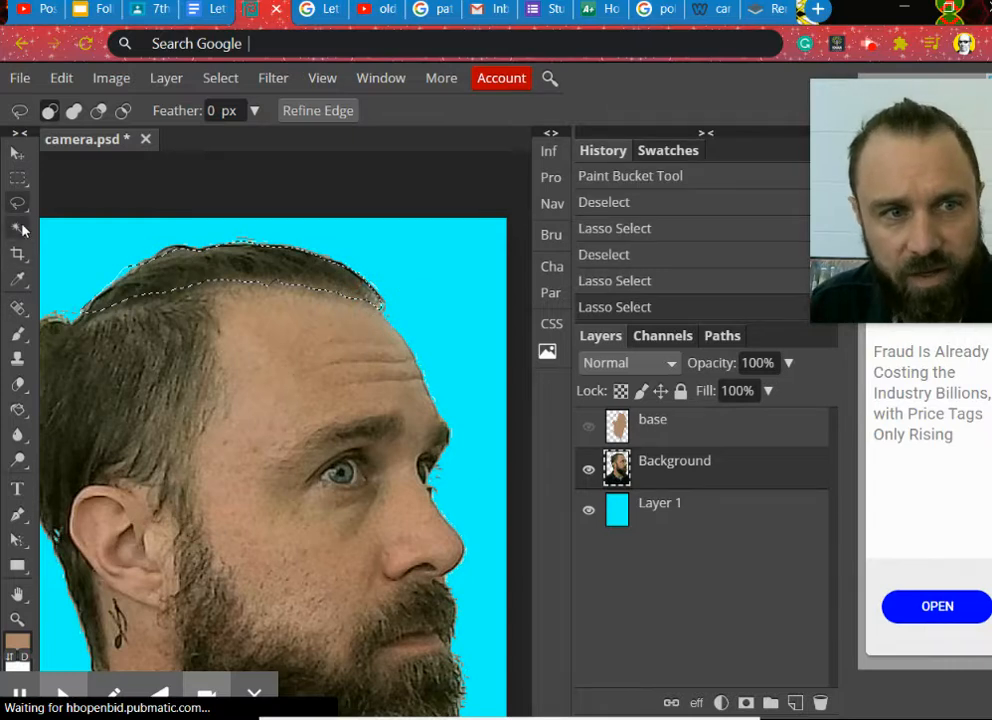
Sample tones from the top hair with the Eyedropper, ending with a dark brown as the foreground colour.
{"action": "left_click", "coordinate": [18, 280]}
{"action": "left_click", "coordinate": [188, 262]}
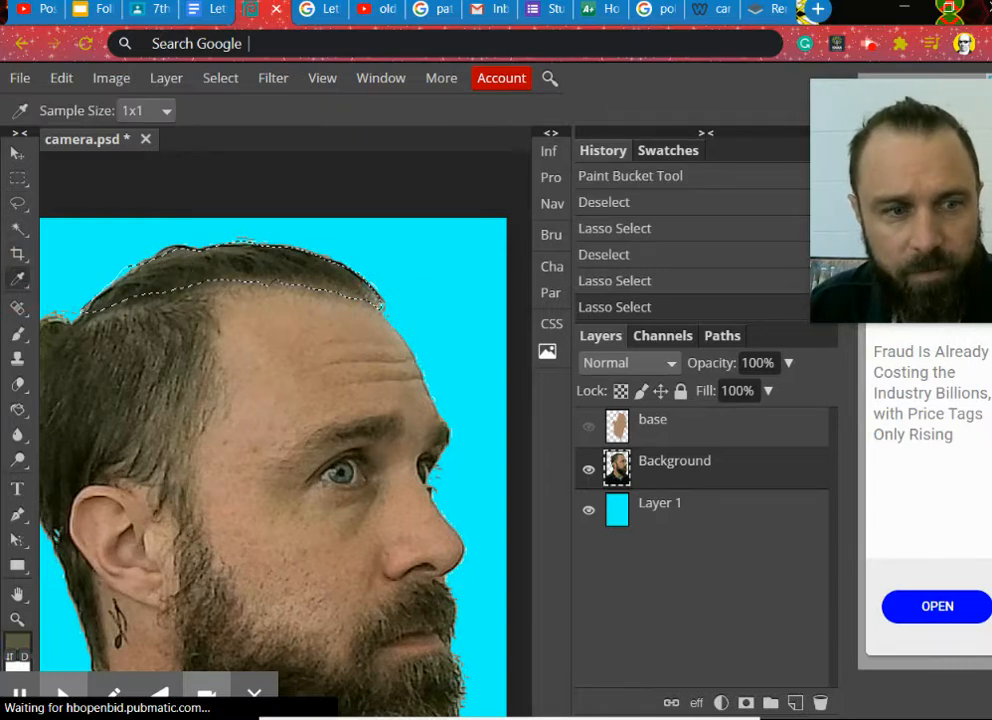
{"action": "left_click", "coordinate": [250, 264]}
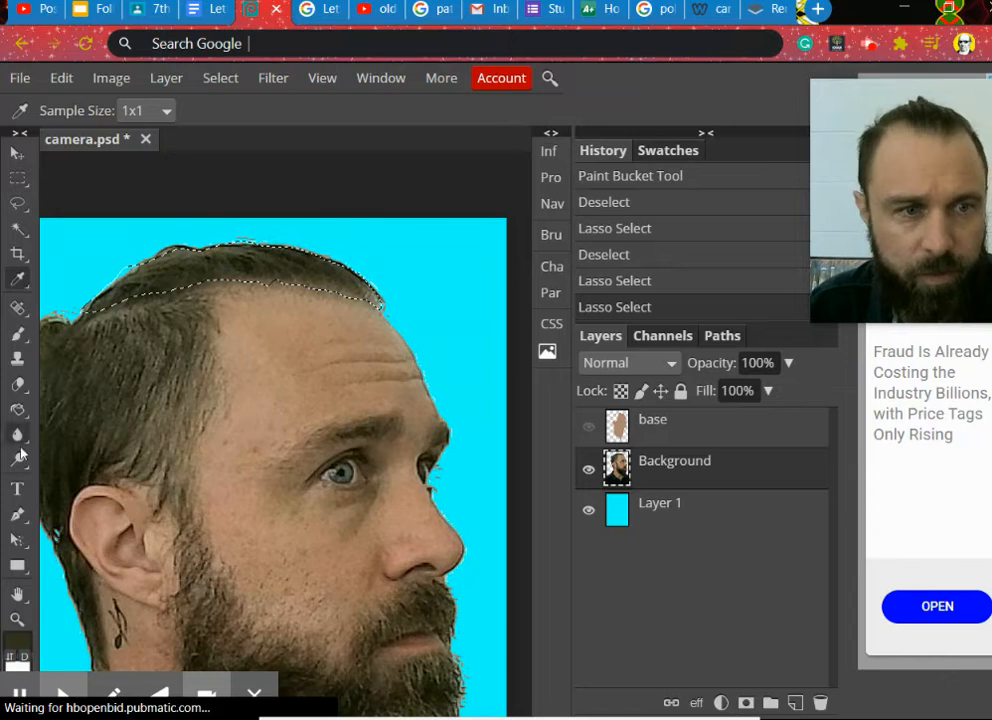
Add a new layer named "hair" above the base layer and fill the top hair selection with the sampled dark colour using the Paint Bucket.
{"action": "left_click", "coordinate": [19, 410]}
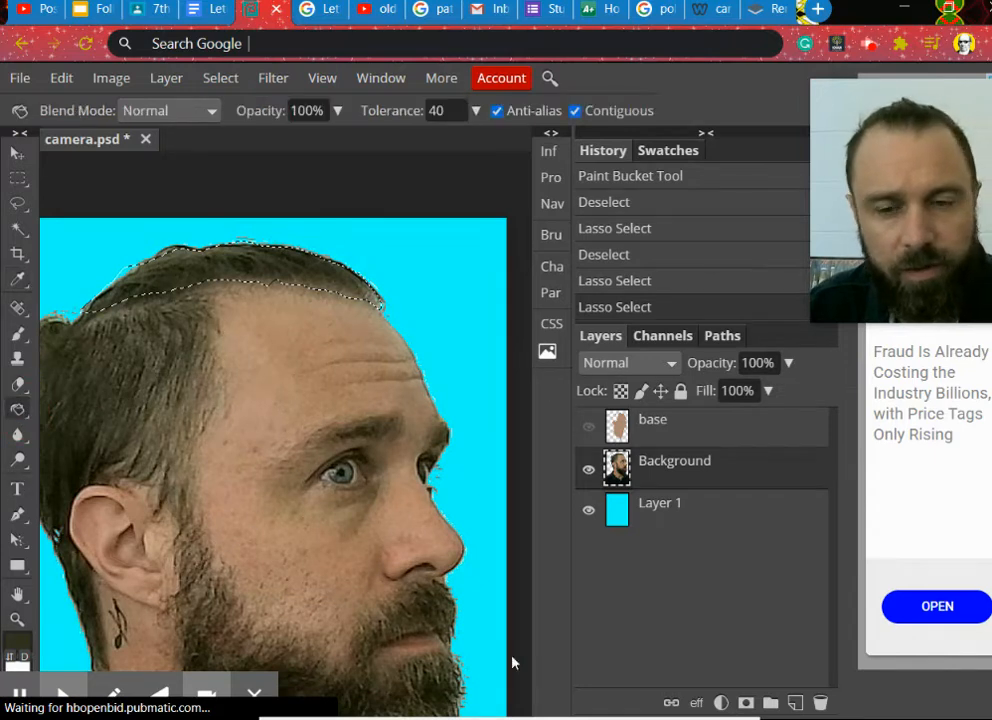
{"action": "left_click", "coordinate": [795, 703]}
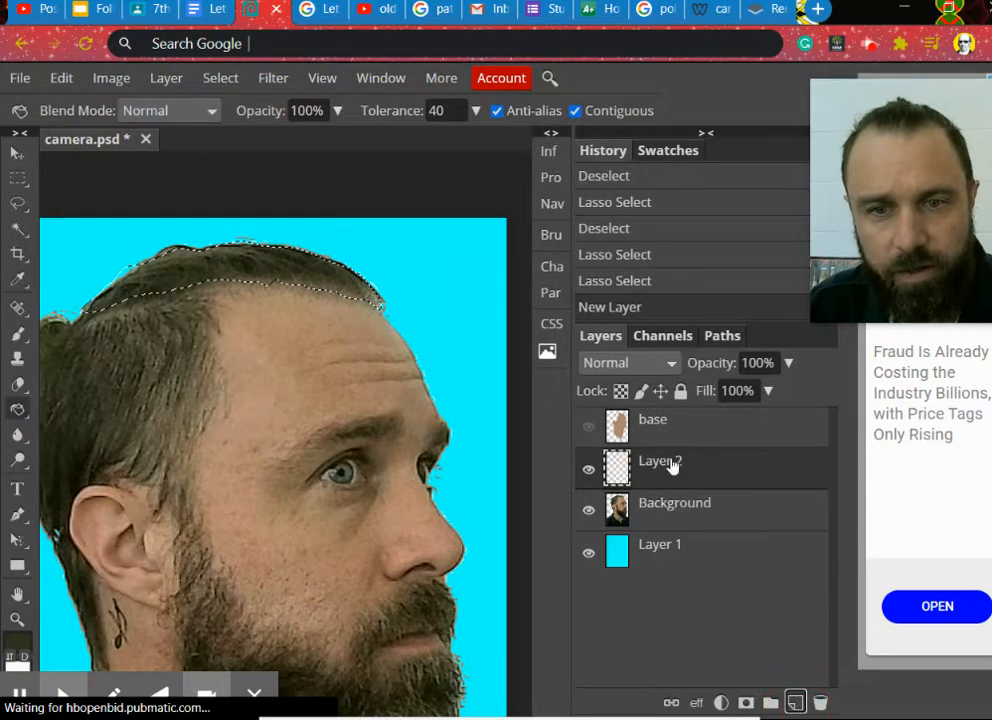
{"action": "left_click_drag", "start_coordinate": [673, 467], "coordinate": [664, 421]}
{"action": "double_click", "coordinate": [664, 424]}
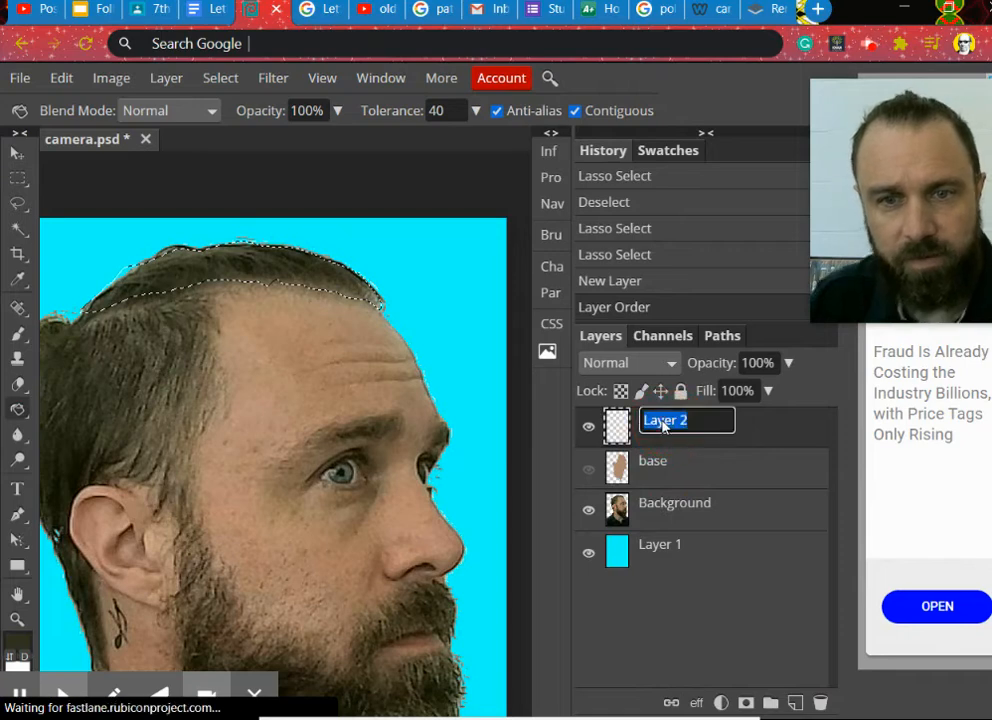
{"action": "type", "text": "hari"}
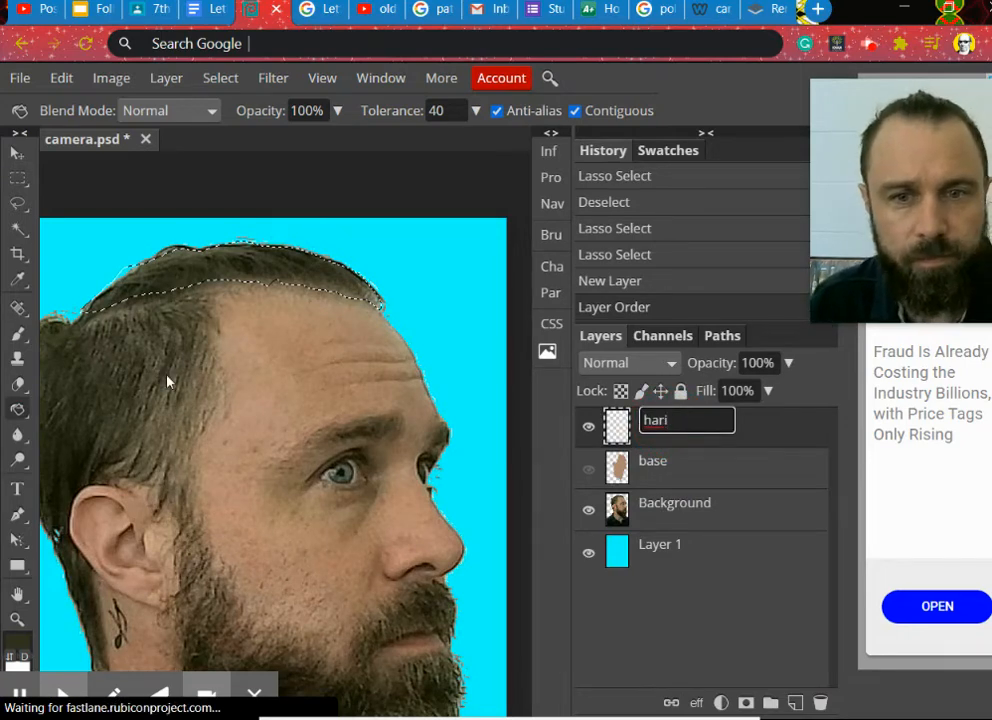
{"action": "key", "text": "BackSpace"}
{"action": "key", "text": "BackSpace"}
{"action": "type", "text": "ir"}
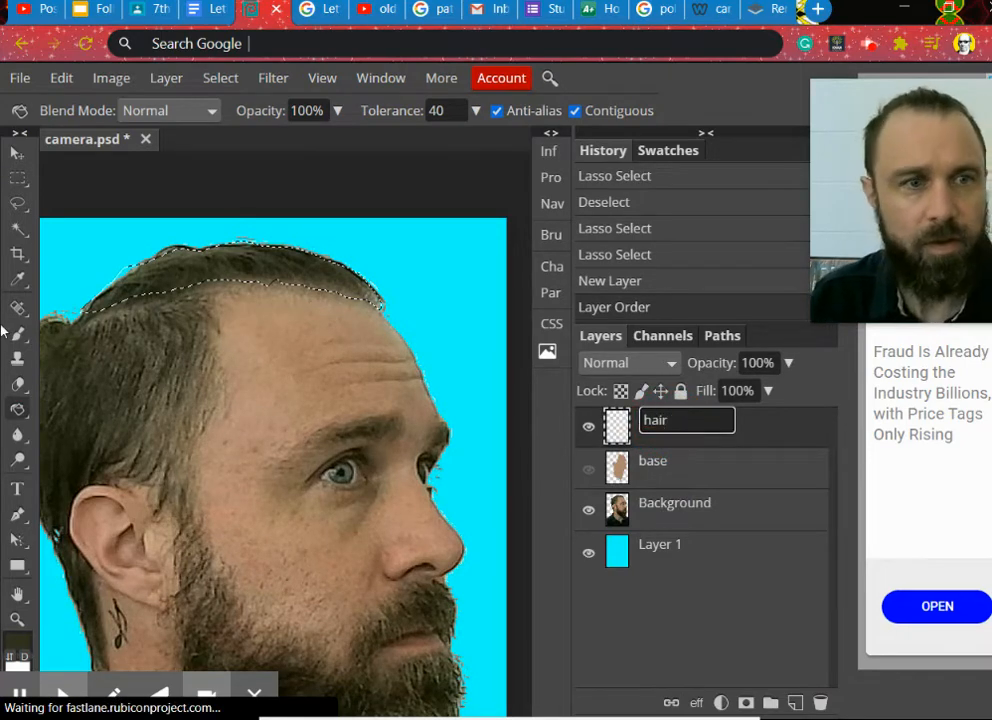
{"action": "left_click", "coordinate": [138, 287]}
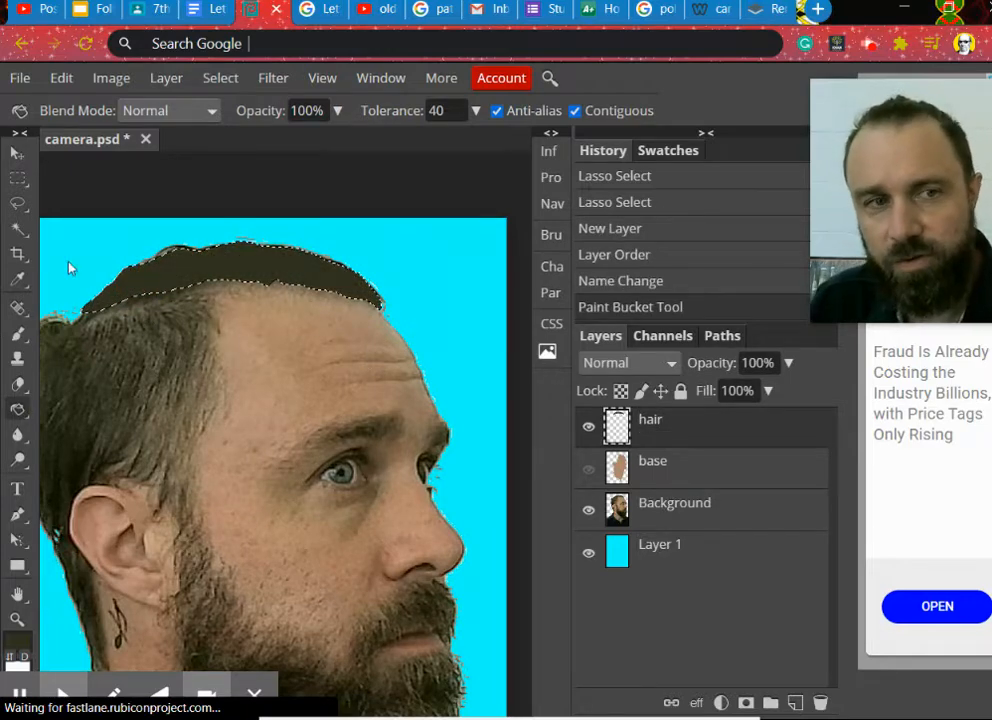
Lasso the hair on the side of the head, around the ear and down the sideburn, and fill it with the dark hair colour.
{"action": "left_click", "coordinate": [17, 203]}
{"action": "mouse_move", "coordinate": [77, 323]}
{"action": "left_mouse_down"}
{"action": "mouse_move", "coordinate": [210, 294]}
{"action": "mouse_move", "coordinate": [216, 312]}
{"action": "mouse_move", "coordinate": [206, 325]}
{"action": "mouse_move", "coordinate": [220, 376]}
{"action": "mouse_move", "coordinate": [190, 453]}
{"action": "mouse_move", "coordinate": [206, 517]}
{"action": "mouse_move", "coordinate": [197, 537]}
{"action": "mouse_move", "coordinate": [212, 564]}
{"action": "mouse_move", "coordinate": [191, 586]}
{"action": "mouse_move", "coordinate": [179, 583]}
{"action": "mouse_move", "coordinate": [180, 536]}
{"action": "mouse_move", "coordinate": [162, 484]}
{"action": "mouse_move", "coordinate": [77, 492]}
{"action": "mouse_move", "coordinate": [66, 532]}
{"action": "mouse_move", "coordinate": [85, 556]}
{"action": "mouse_move", "coordinate": [83, 580]}
{"action": "mouse_move", "coordinate": [53, 531]}
{"action": "mouse_move", "coordinate": [53, 461]}
{"action": "mouse_move", "coordinate": [80, 322]}
{"action": "left_mouse_up"}
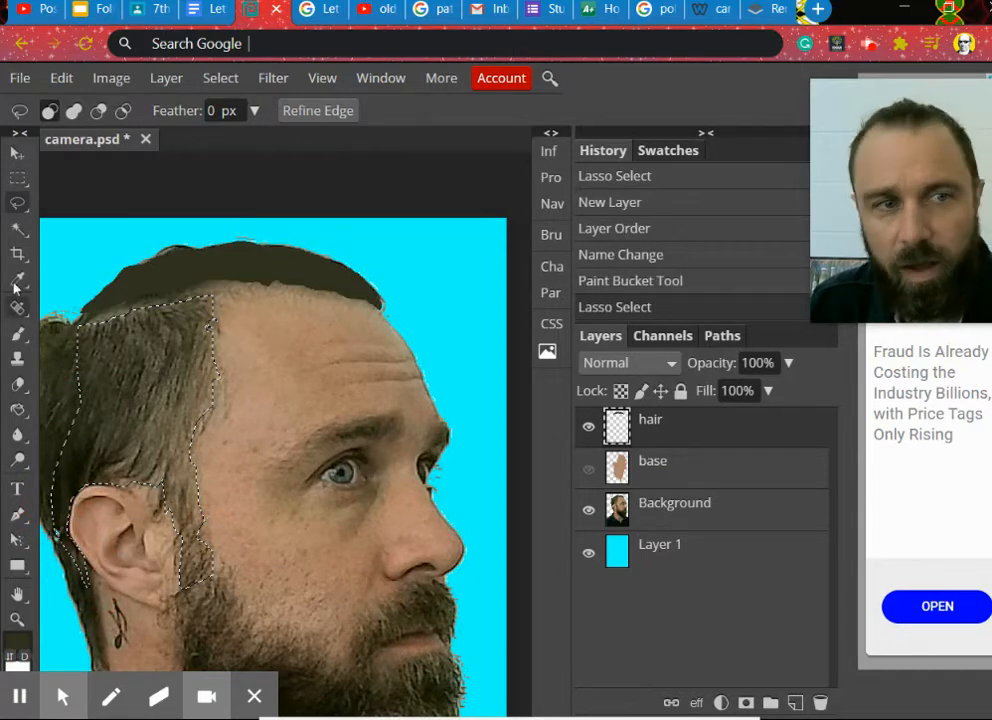
{"action": "left_click", "coordinate": [17, 409]}
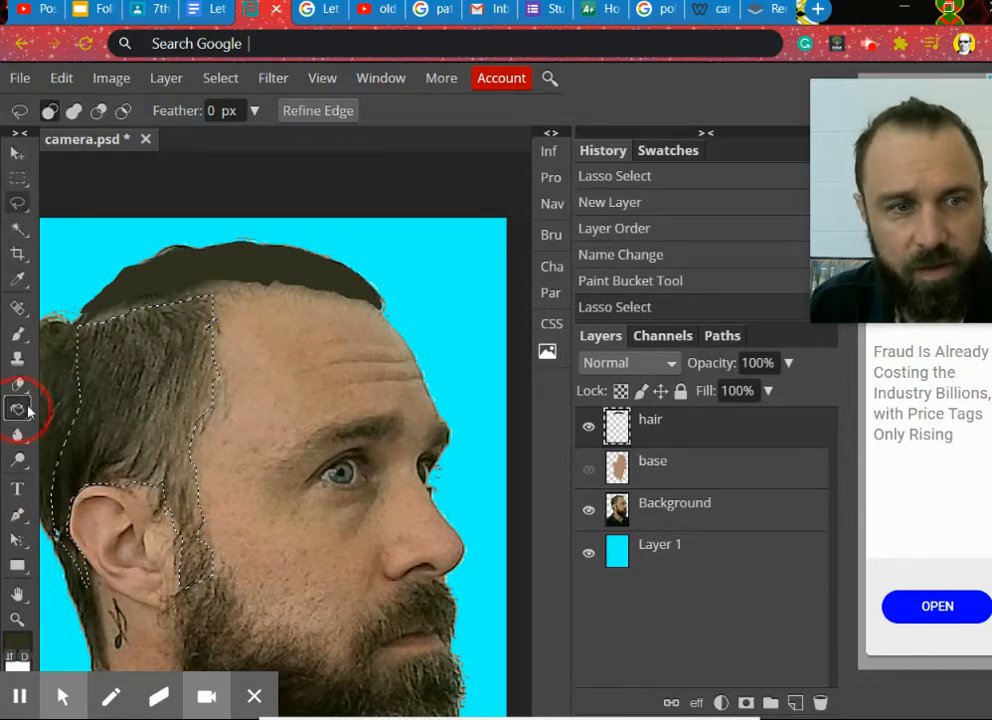
{"action": "left_click", "coordinate": [168, 388]}
Lasso the remaining hair along the back of the head down to the collar and fill it with the dark hair colour.
{"action": "left_click", "coordinate": [551, 203]}
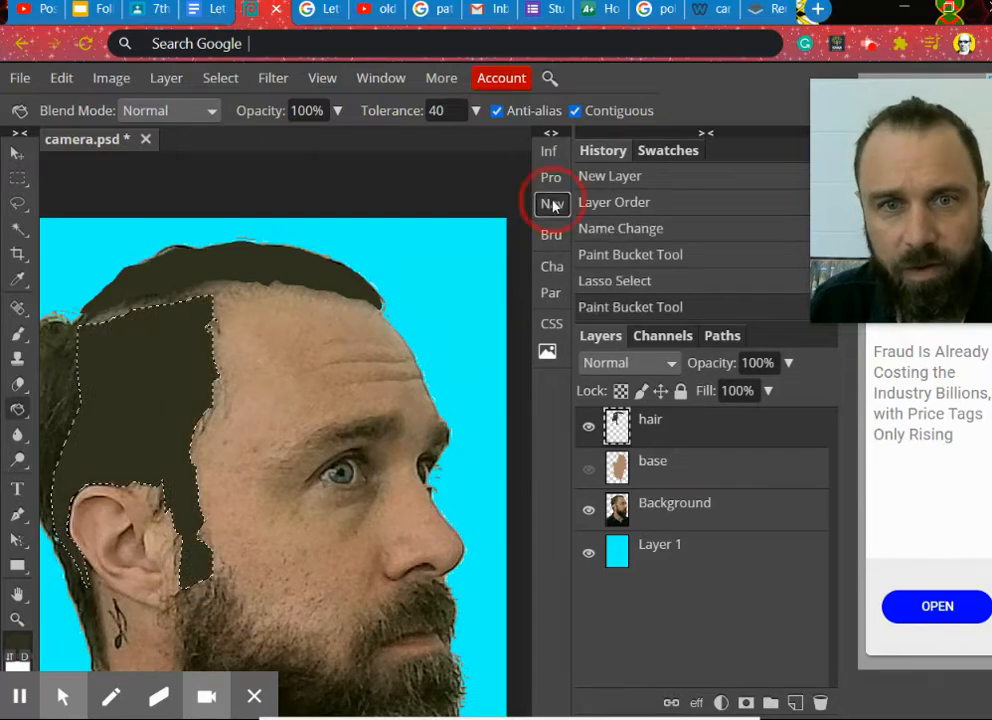
{"action": "left_click_drag", "start_coordinate": [443, 255], "coordinate": [388, 242]}
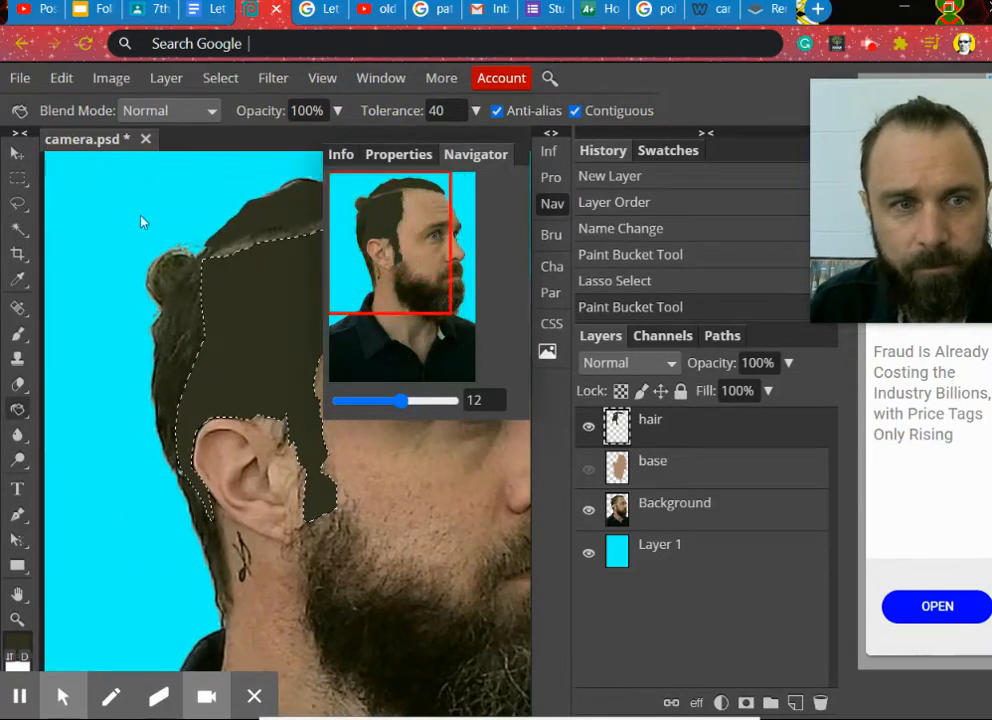
{"action": "left_click", "coordinate": [559, 206]}
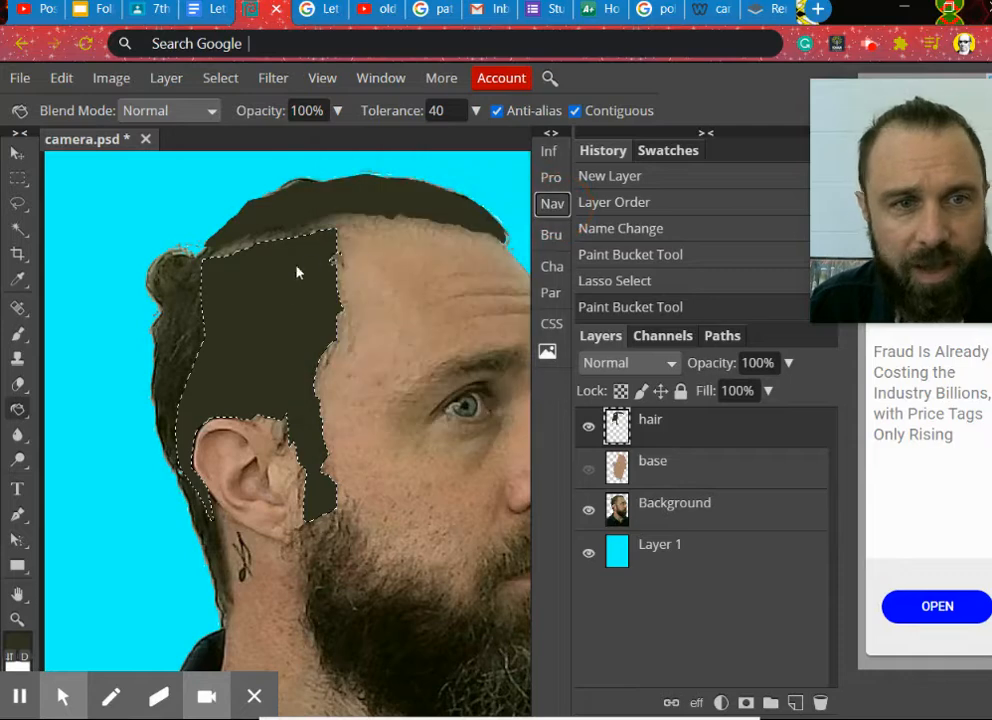
{"action": "left_click", "coordinate": [17, 203]}
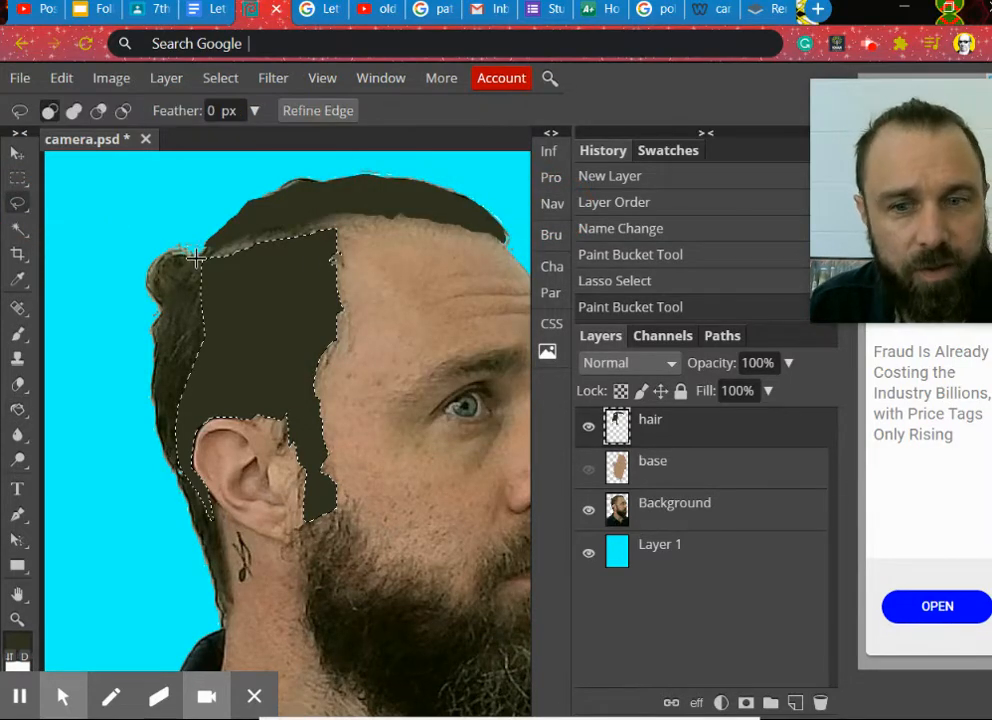
{"action": "left_click_drag", "start_coordinate": [198, 258], "coordinate": [162, 311]}
{"action": "mouse_move", "coordinate": [156, 322]}
{"action": "left_mouse_down"}
{"action": "mouse_move", "coordinate": [162, 445]}
{"action": "mouse_move", "coordinate": [221, 614]}
{"action": "mouse_move", "coordinate": [232, 577]}
{"action": "mouse_move", "coordinate": [225, 537]}
{"action": "mouse_move", "coordinate": [176, 452]}
{"action": "mouse_move", "coordinate": [176, 395]}
{"action": "mouse_move", "coordinate": [209, 335]}
{"action": "mouse_move", "coordinate": [203, 252]}
{"action": "left_mouse_up"}
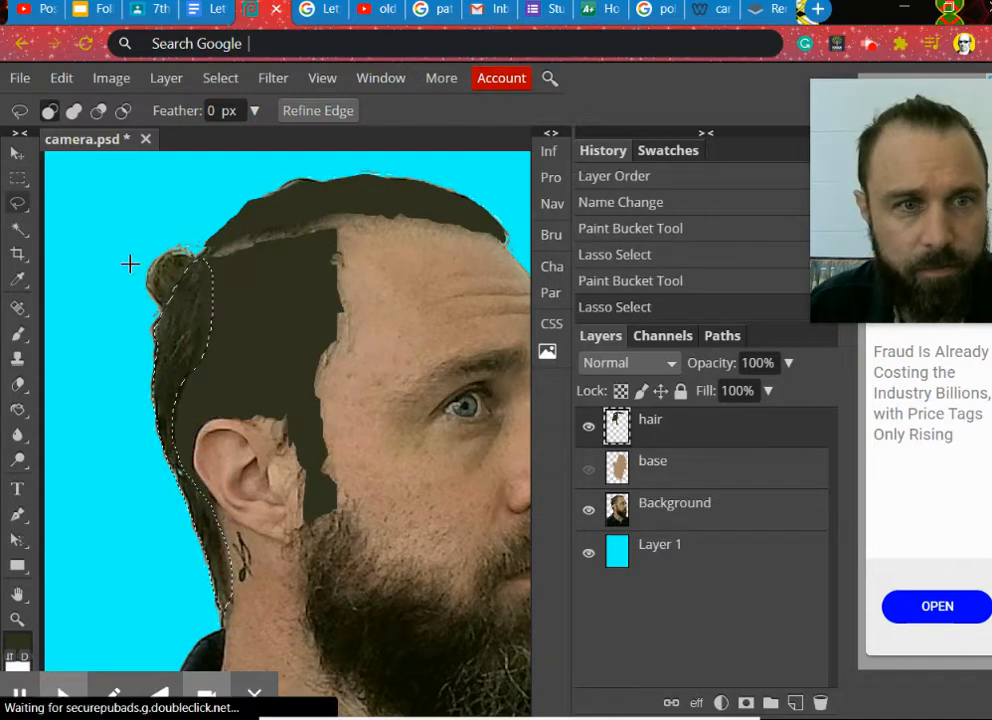
{"action": "left_click", "coordinate": [18, 409]}
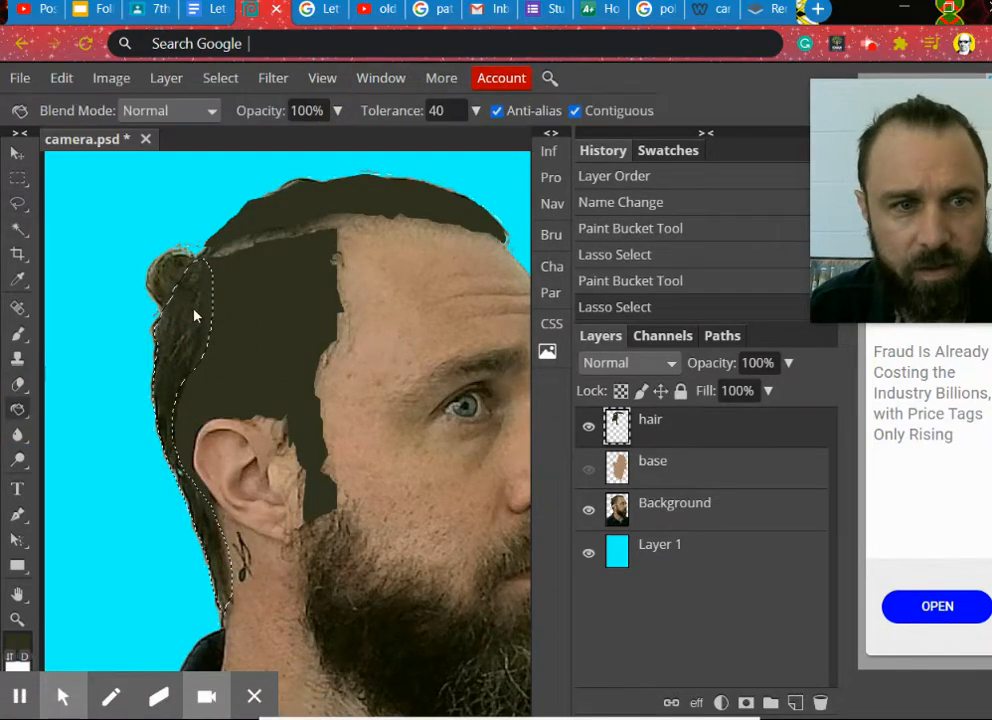
{"action": "left_click", "coordinate": [173, 325]}
Lasso the hair bun at the back of the head, paint it with the dark hair colour using the Brush, and deselect.
{"action": "left_click", "coordinate": [17, 203]}
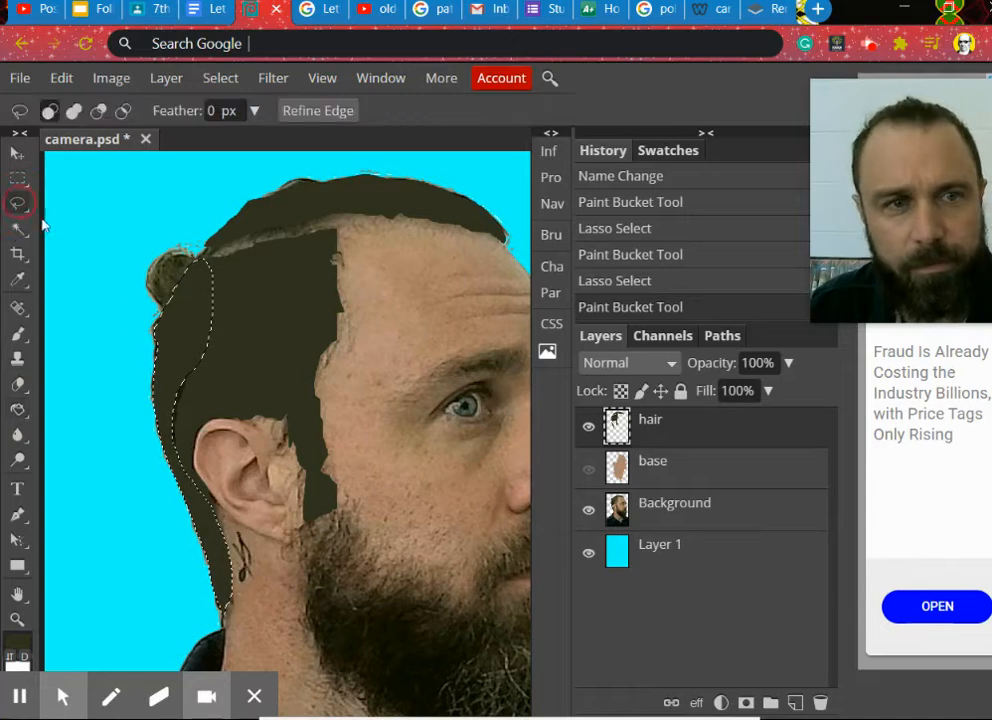
{"action": "mouse_move", "coordinate": [186, 258]}
{"action": "left_mouse_down"}
{"action": "mouse_move", "coordinate": [148, 263]}
{"action": "mouse_move", "coordinate": [156, 300]}
{"action": "mouse_move", "coordinate": [137, 283]}
{"action": "left_mouse_up"}
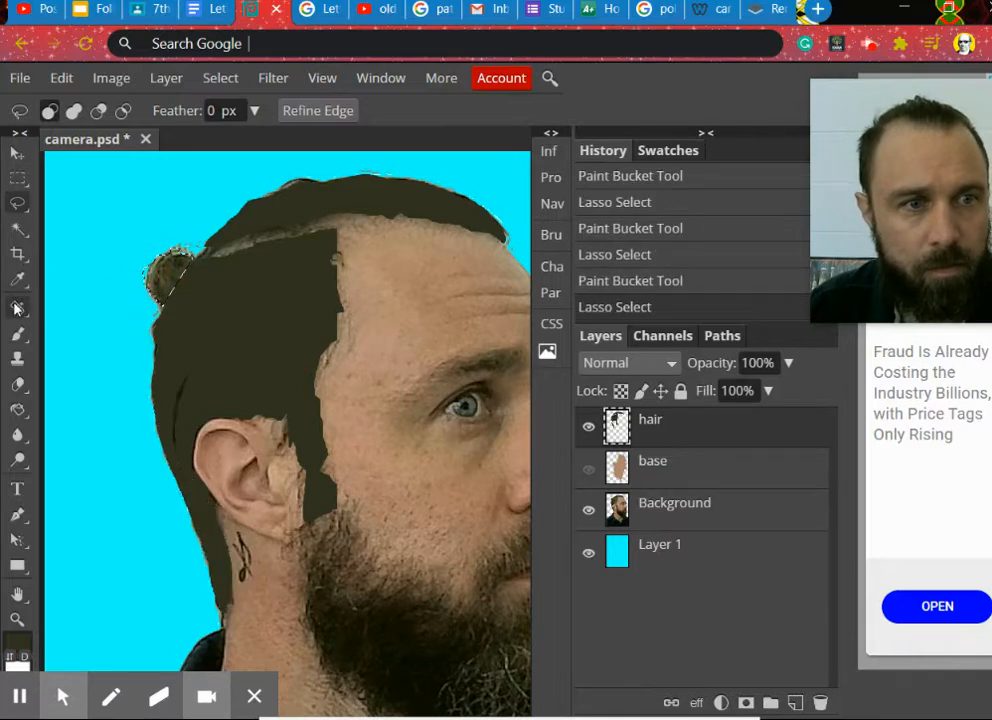
{"action": "key", "text": "b"}
{"action": "mouse_move", "coordinate": [150, 268]}
{"action": "left_mouse_down"}
{"action": "mouse_move", "coordinate": [184, 242]}
{"action": "mouse_move", "coordinate": [170, 272]}
{"action": "left_mouse_up"}
{"action": "key", "text": "ctrl+d"}
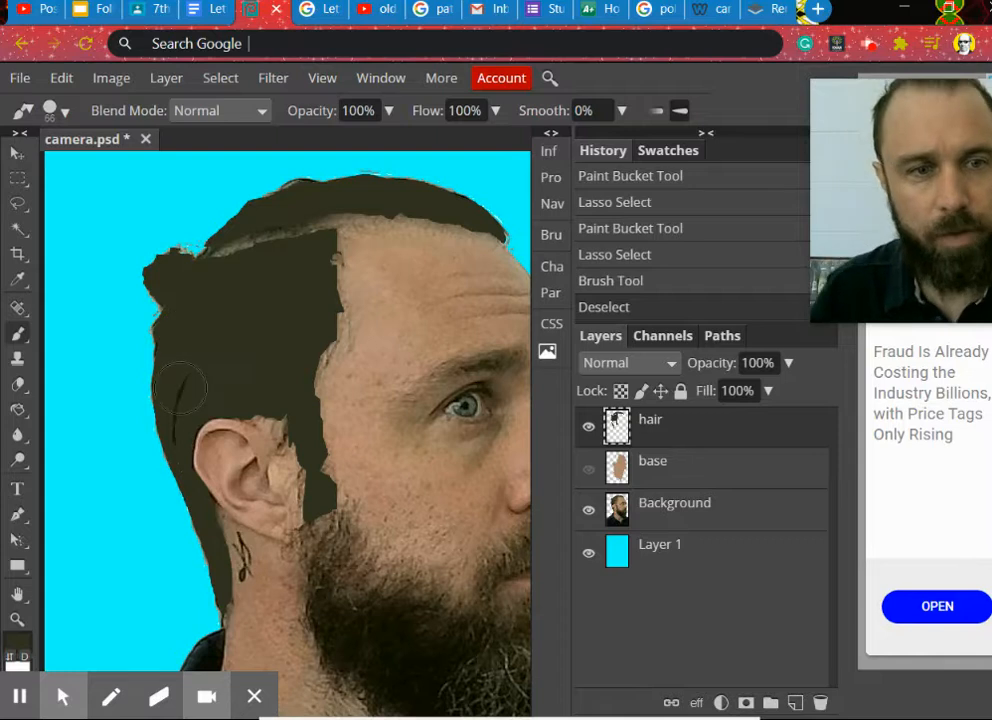
Paint over the unfilled gap in the hair behind the ear with the Brush, reducing its size to 3 px for the narrow part.
{"action": "left_click", "coordinate": [185, 390]}
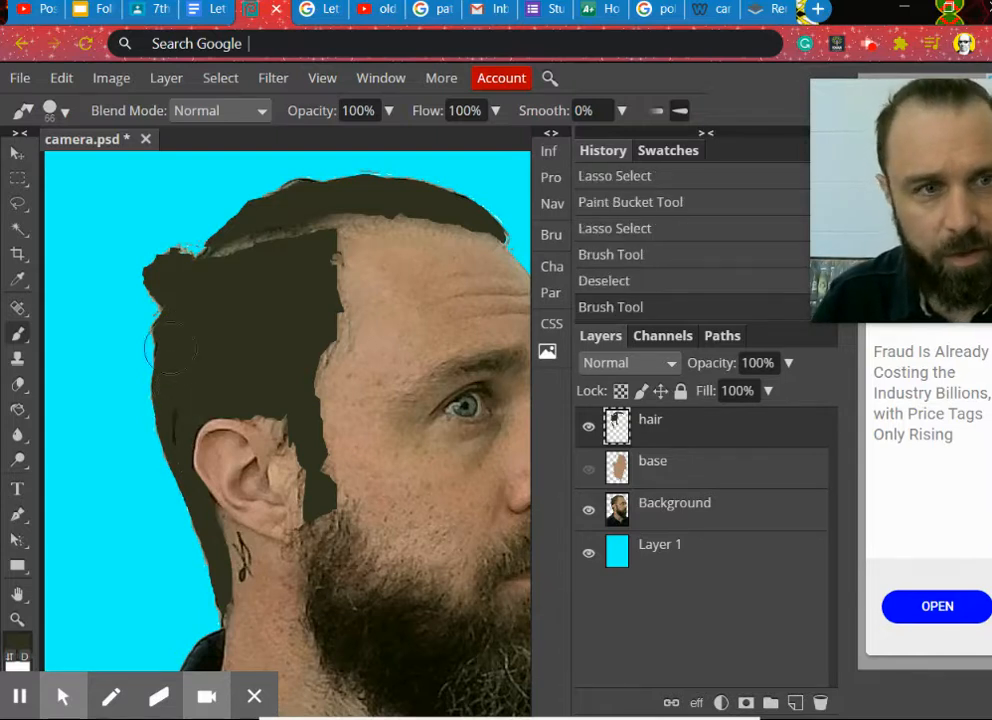
{"action": "left_click", "coordinate": [65, 111]}
{"action": "left_click_drag", "start_coordinate": [137, 164], "coordinate": [75, 164]}
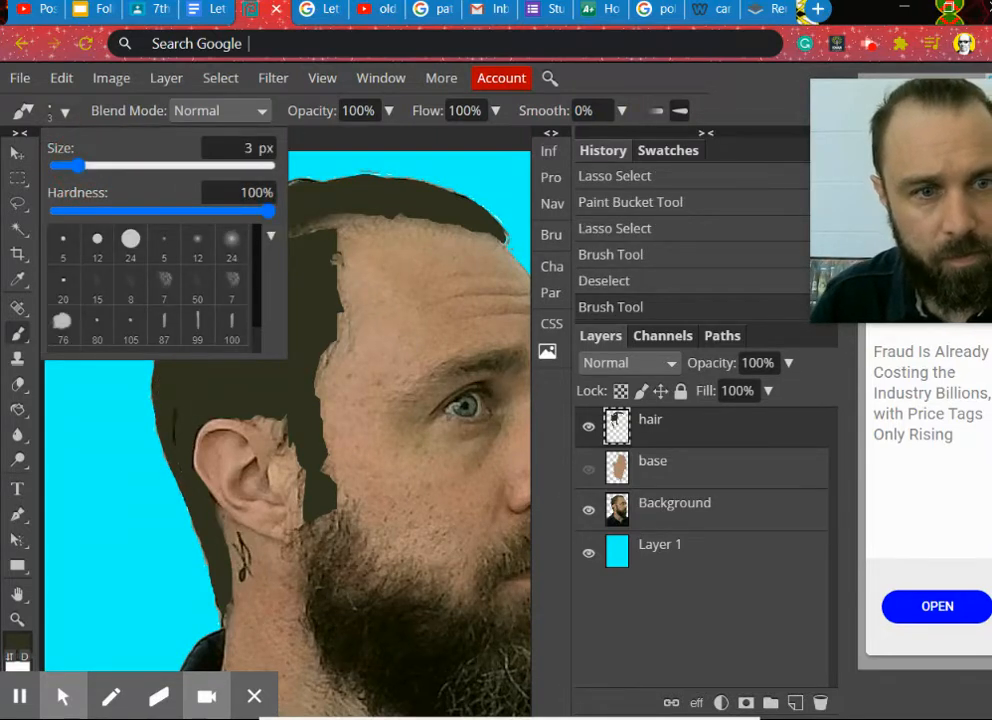
{"action": "mouse_move", "coordinate": [175, 434]}
{"action": "left_mouse_down"}
{"action": "mouse_move", "coordinate": [173, 405]}
{"action": "mouse_move", "coordinate": [179, 462]}
{"action": "mouse_move", "coordinate": [193, 476]}
{"action": "left_mouse_up"}
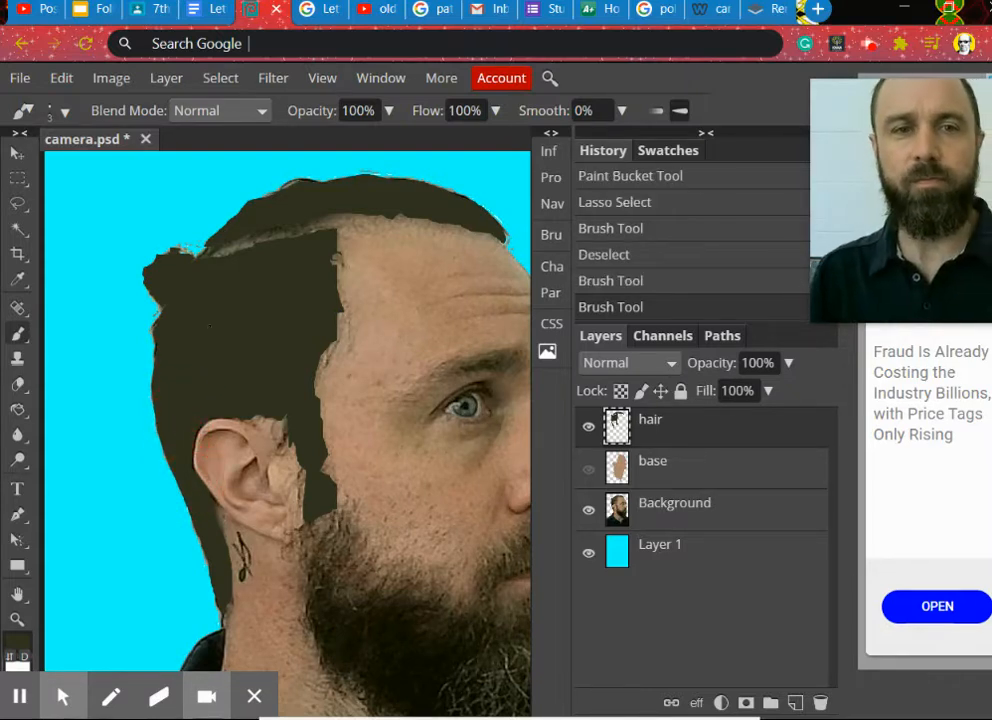
Magnify the eye area with the Navigator and add a new layer named "Eye" above the hair layer.
{"action": "left_click", "coordinate": [551, 203]}
{"action": "mouse_move", "coordinate": [424, 272]}
{"action": "left_mouse_down"}
{"action": "mouse_move", "coordinate": [445, 277]}
{"action": "mouse_move", "coordinate": [432, 280]}
{"action": "mouse_move", "coordinate": [438, 270]}
{"action": "left_mouse_up"}
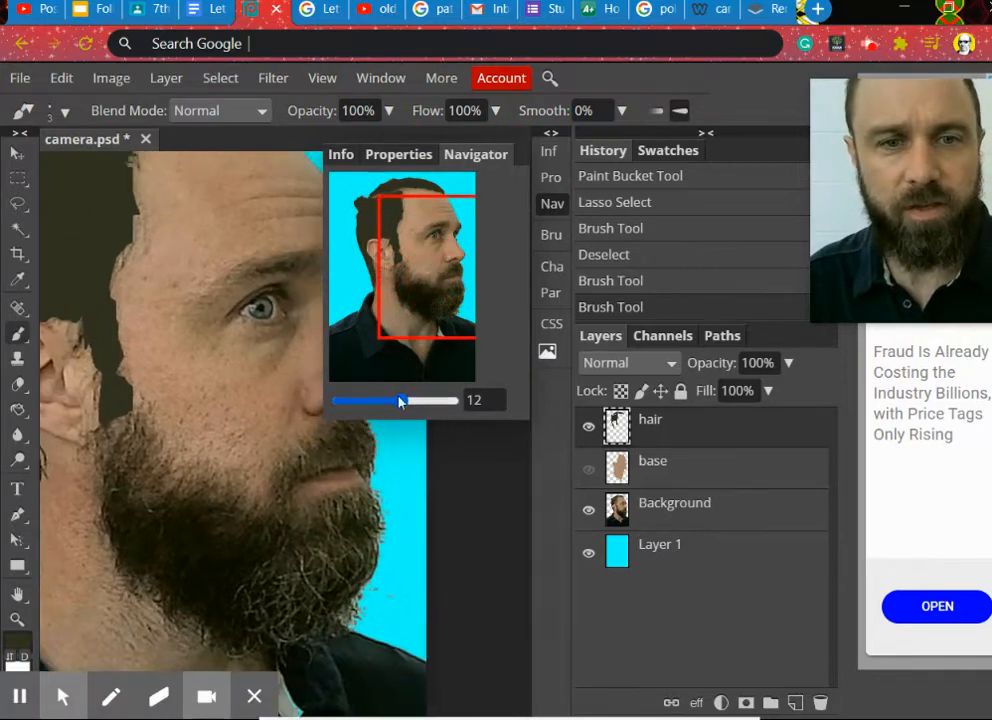
{"action": "left_click_drag", "start_coordinate": [401, 401], "coordinate": [412, 401]}
{"action": "left_click_drag", "start_coordinate": [441, 270], "coordinate": [446, 236]}
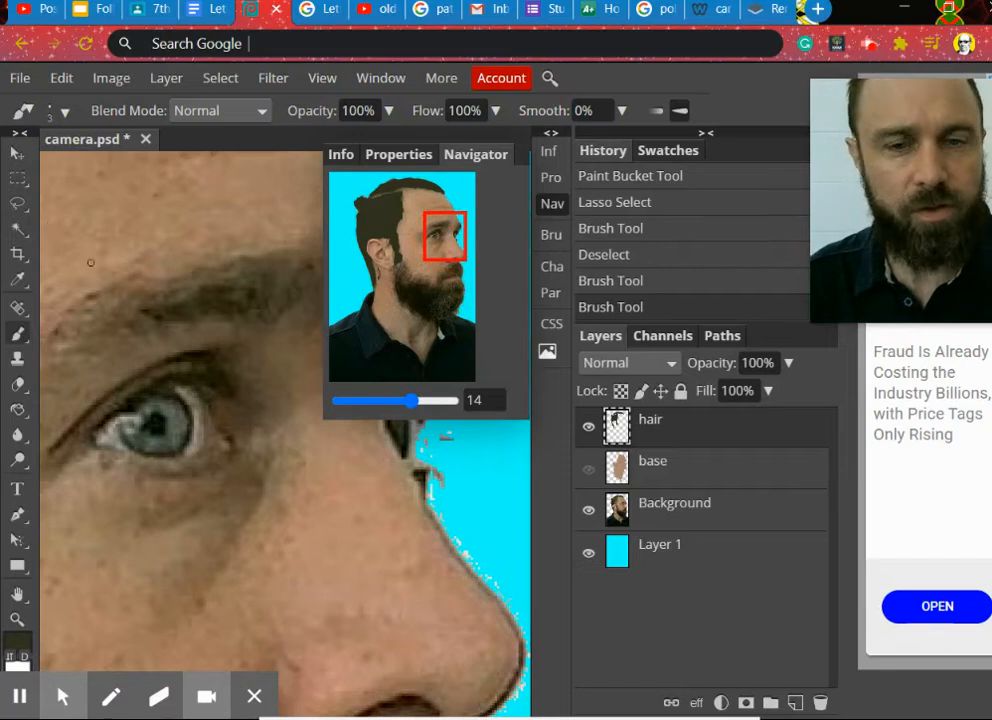
{"action": "left_click", "coordinate": [795, 703]}
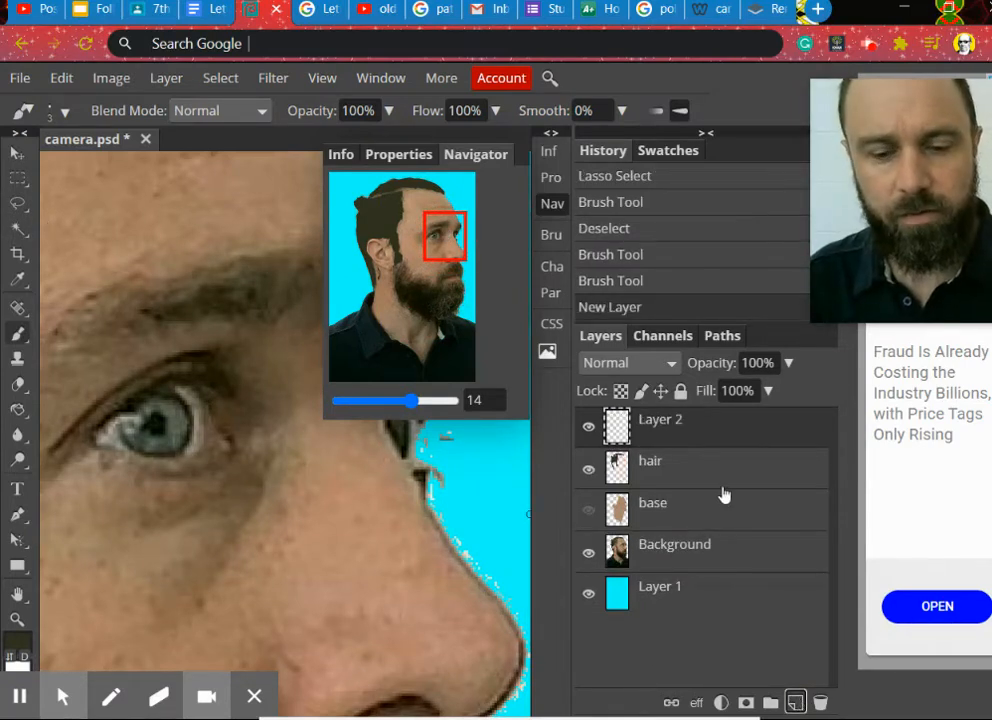
{"action": "double_click", "coordinate": [655, 420]}
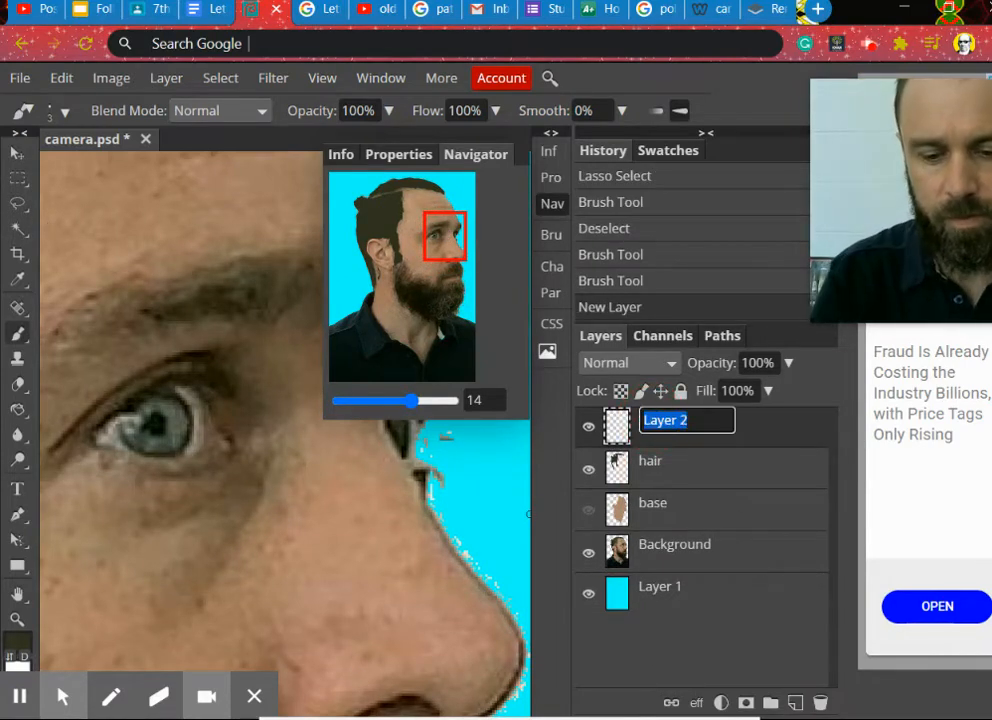
{"action": "type", "text": "E"}
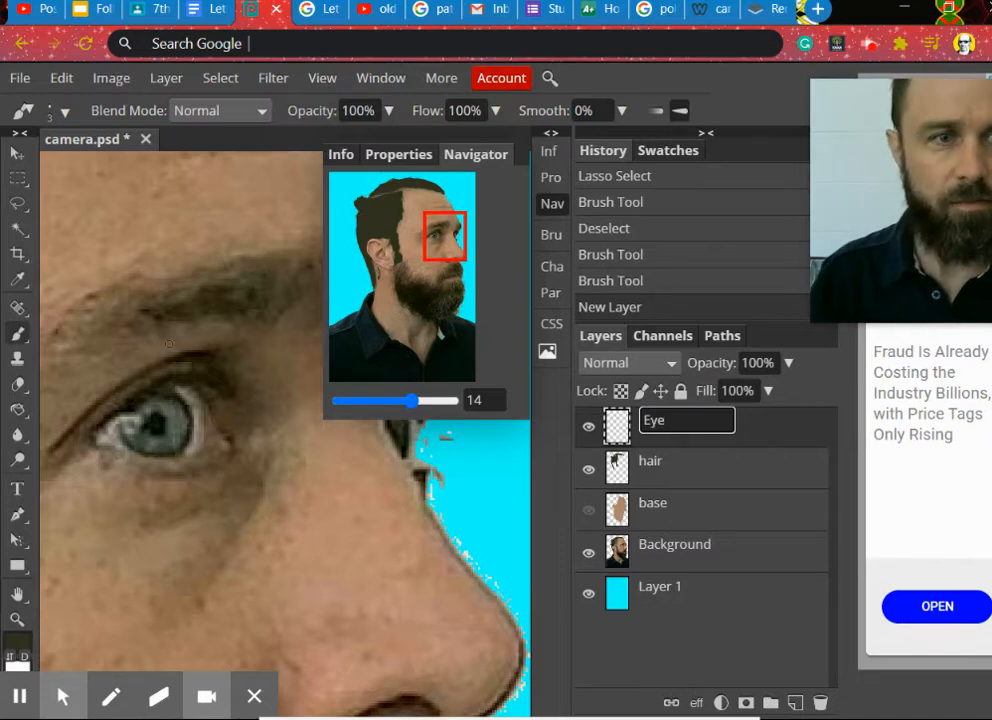
{"action": "type", "text": "ye"}
Lasso the outline of the open eye and sample the light grey of the eye white as the foreground colour.
{"action": "left_click", "coordinate": [17, 203]}
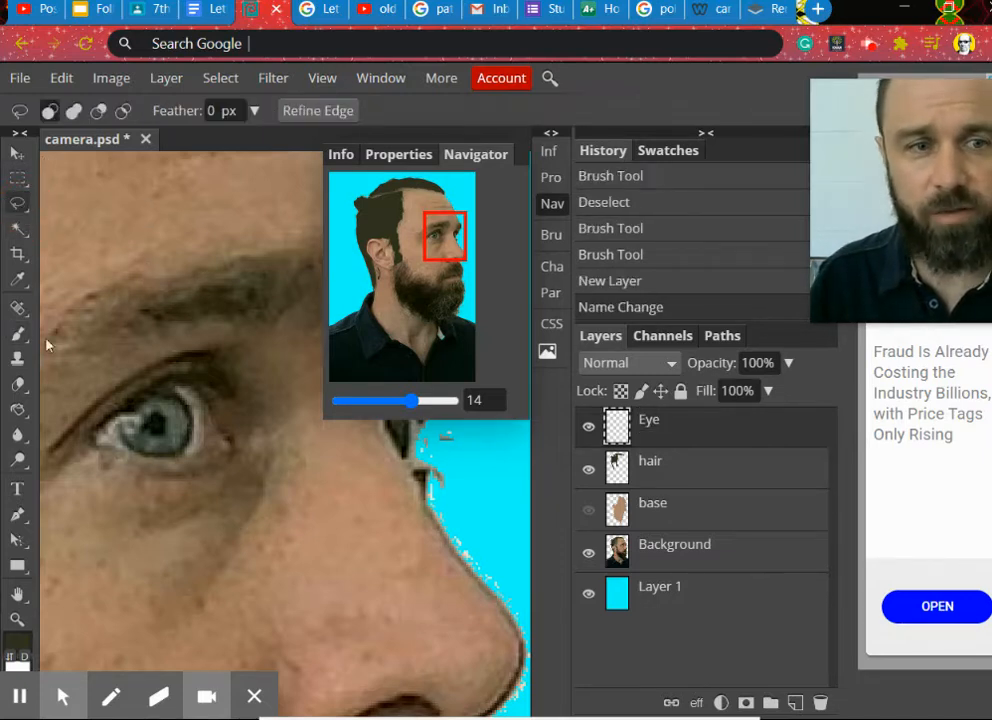
{"action": "mouse_move", "coordinate": [89, 440]}
{"action": "left_mouse_down"}
{"action": "mouse_move", "coordinate": [148, 392]}
{"action": "mouse_move", "coordinate": [183, 387]}
{"action": "mouse_move", "coordinate": [213, 416]}
{"action": "mouse_move", "coordinate": [207, 448]}
{"action": "mouse_move", "coordinate": [148, 462]}
{"action": "mouse_move", "coordinate": [97, 445]}
{"action": "mouse_move", "coordinate": [95, 435]}
{"action": "left_mouse_up"}
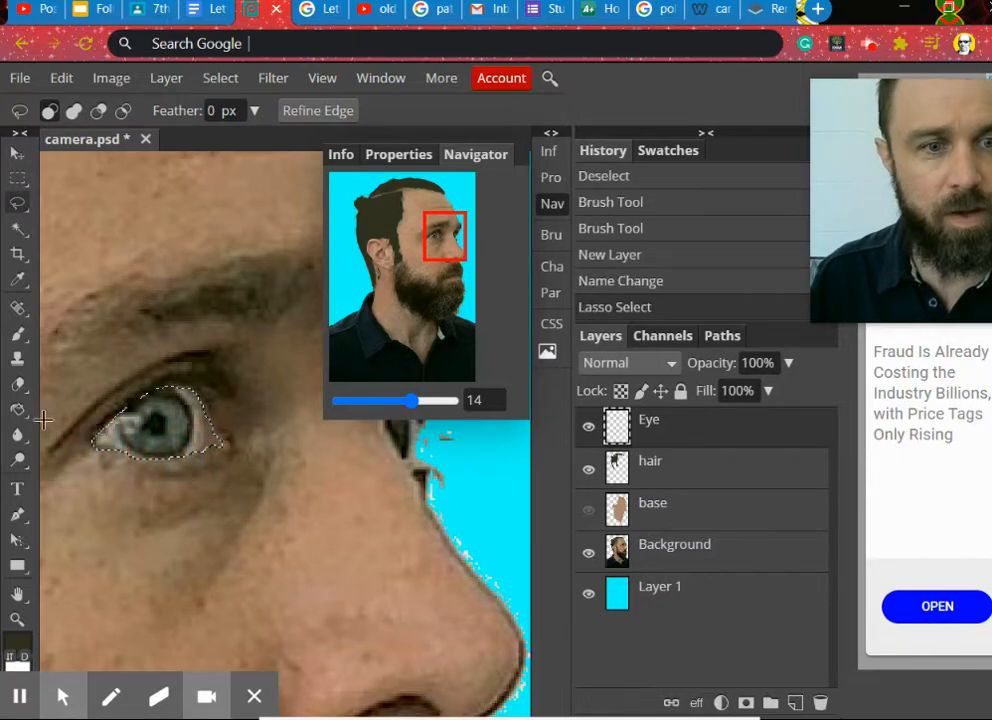
{"action": "left_click", "coordinate": [18, 333]}
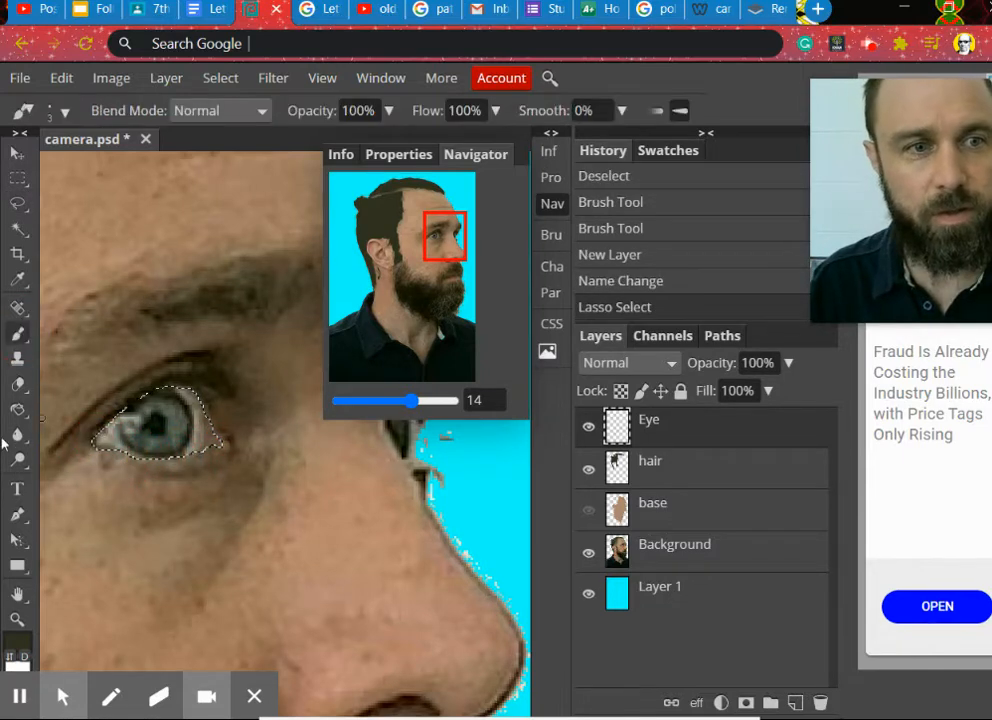
{"action": "left_click", "coordinate": [20, 281]}
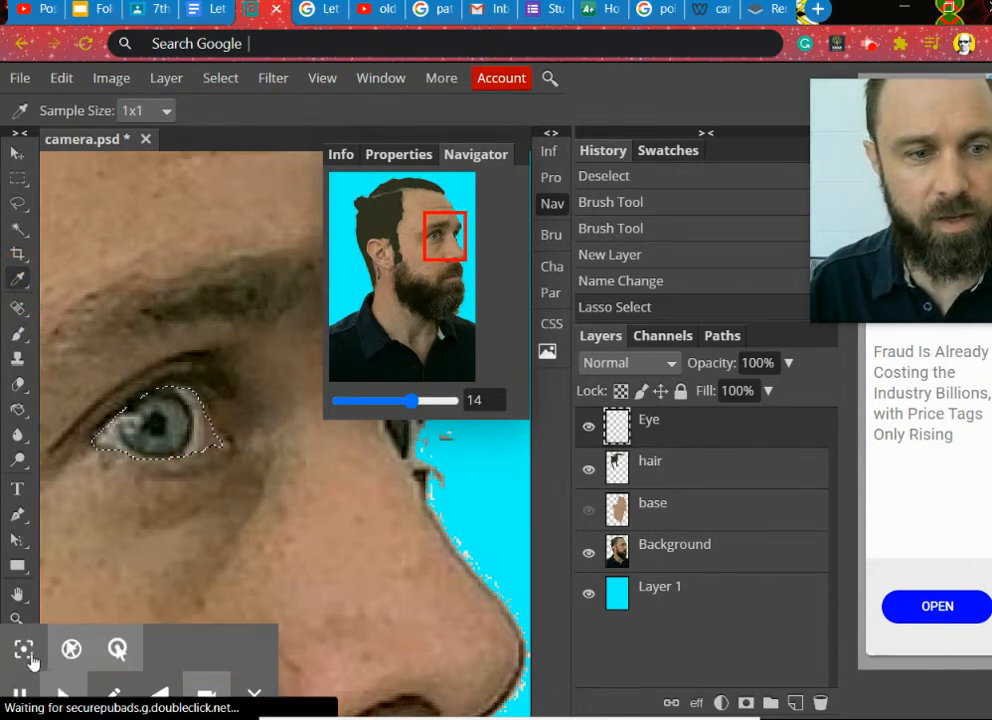
{"action": "left_click", "coordinate": [106, 438]}
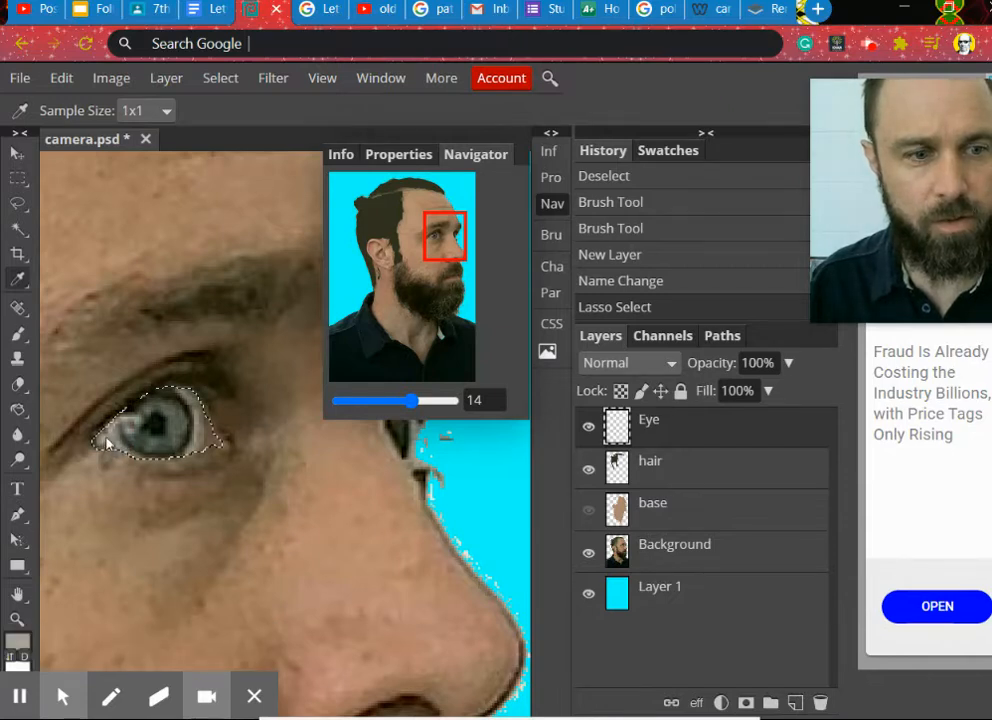
Lighten the foreground colour to a near-white and paint the selected eye shape with an 18 px Brush.
{"action": "left_click", "coordinate": [17, 643]}
{"action": "mouse_move", "coordinate": [165, 305]}
{"action": "left_mouse_down"}
{"action": "mouse_move", "coordinate": [166, 271]}
{"action": "mouse_move", "coordinate": [172, 286]}
{"action": "left_mouse_up"}
{"action": "left_click", "coordinate": [454, 498]}
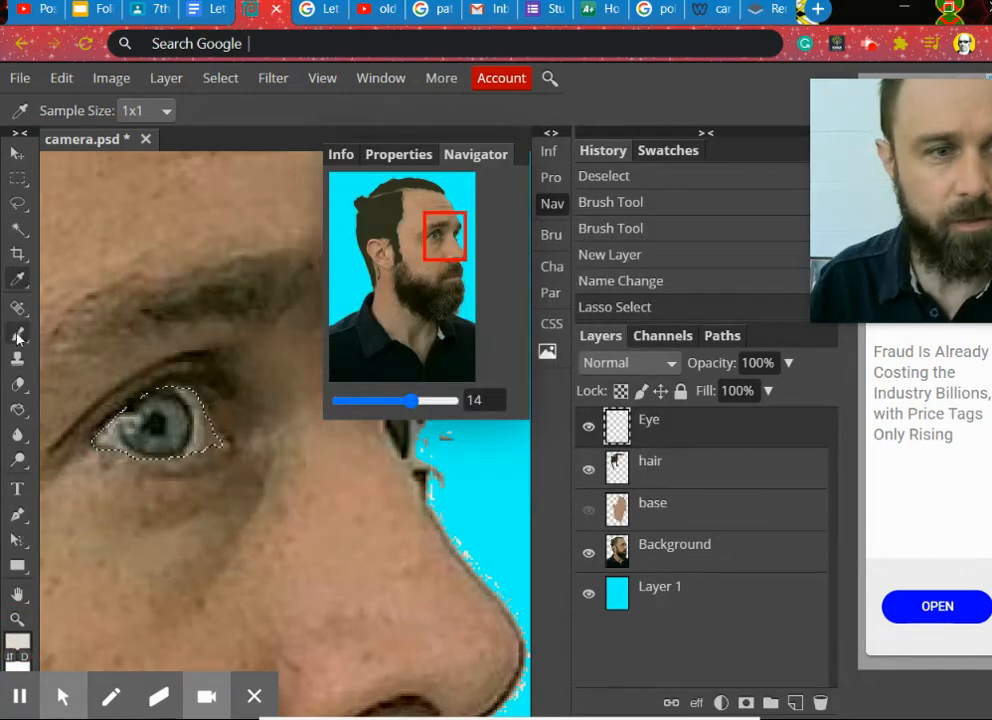
{"action": "left_click", "coordinate": [17, 333]}
{"action": "left_click", "coordinate": [55, 110]}
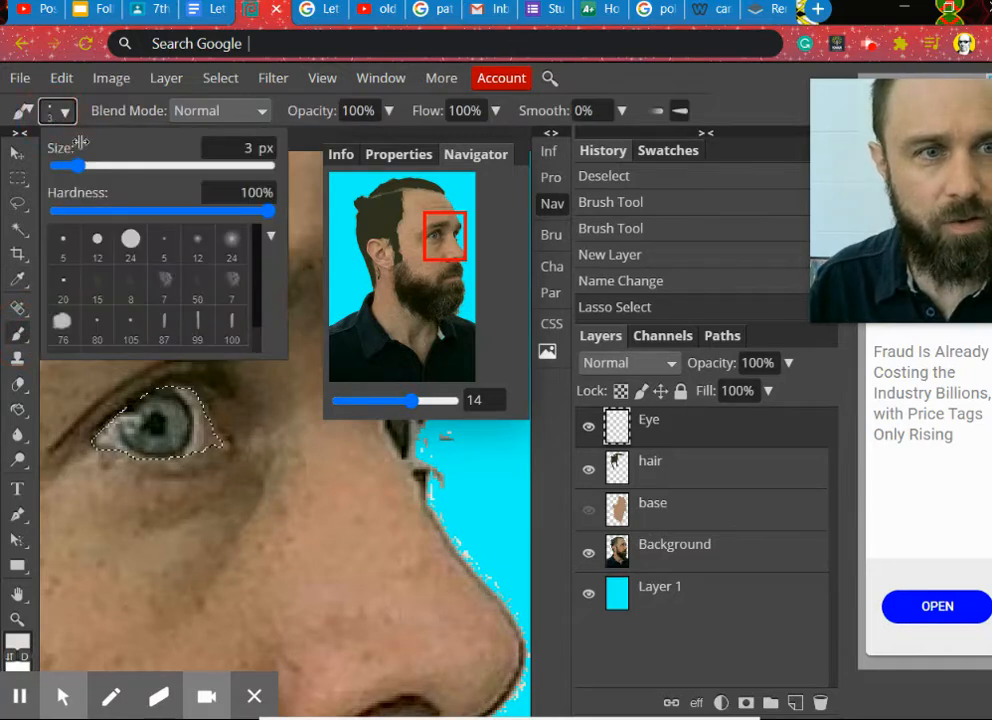
{"action": "left_click_drag", "start_coordinate": [52, 165], "coordinate": [104, 165]}
{"action": "mouse_move", "coordinate": [105, 440]}
{"action": "left_mouse_down"}
{"action": "mouse_move", "coordinate": [183, 412]}
{"action": "mouse_move", "coordinate": [177, 464]}
{"action": "mouse_move", "coordinate": [244, 469]}
{"action": "left_mouse_up"}
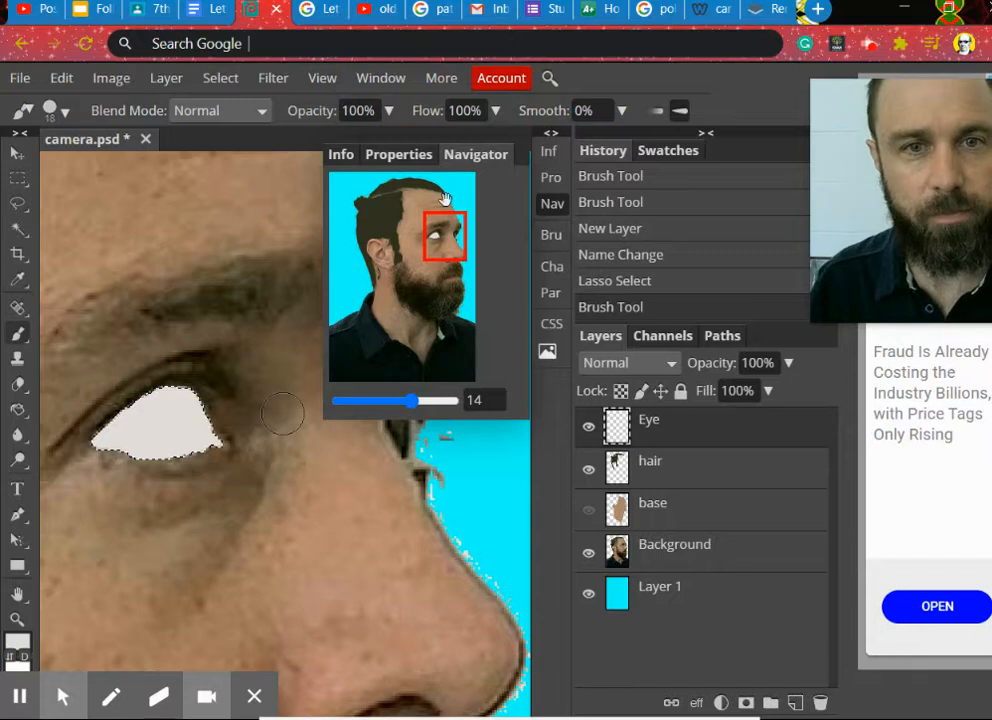
Lasso the visible sliver of the far eye beside the nose bridge and paint it with the same near-white.
{"action": "left_click_drag", "start_coordinate": [445, 199], "coordinate": [462, 201]}
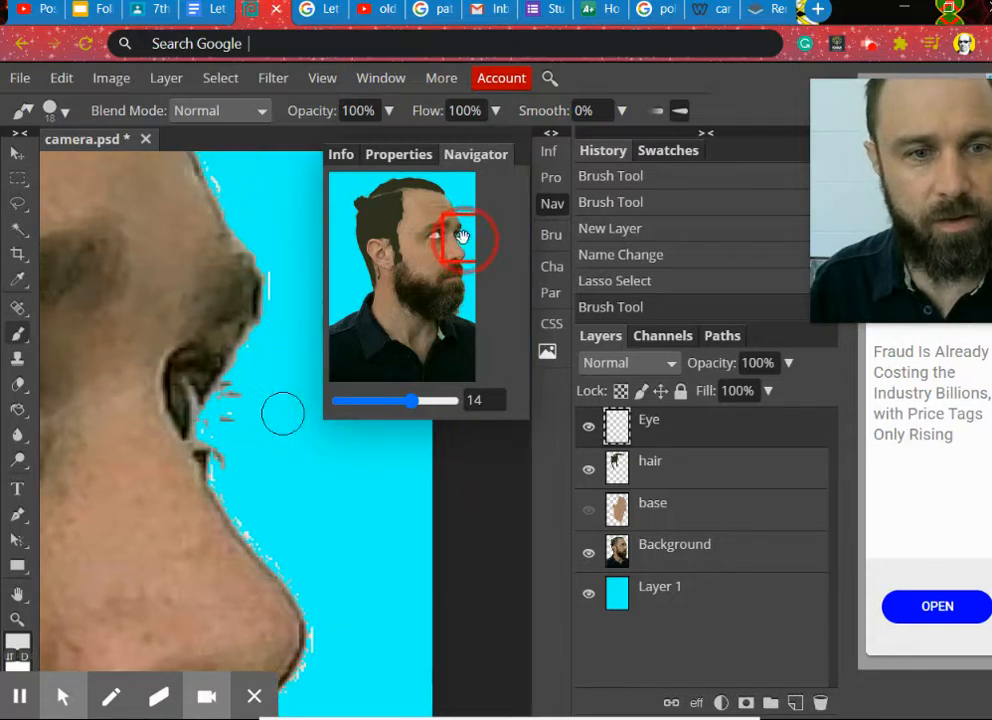
{"action": "left_click", "coordinate": [16, 204]}
{"action": "mouse_move", "coordinate": [174, 369]}
{"action": "left_mouse_down"}
{"action": "mouse_move", "coordinate": [203, 404]}
{"action": "mouse_move", "coordinate": [199, 433]}
{"action": "mouse_move", "coordinate": [180, 424]}
{"action": "mouse_move", "coordinate": [175, 370]}
{"action": "mouse_move", "coordinate": [195, 398]}
{"action": "mouse_move", "coordinate": [188, 422]}
{"action": "left_mouse_up"}
{"action": "left_click", "coordinate": [17, 334]}
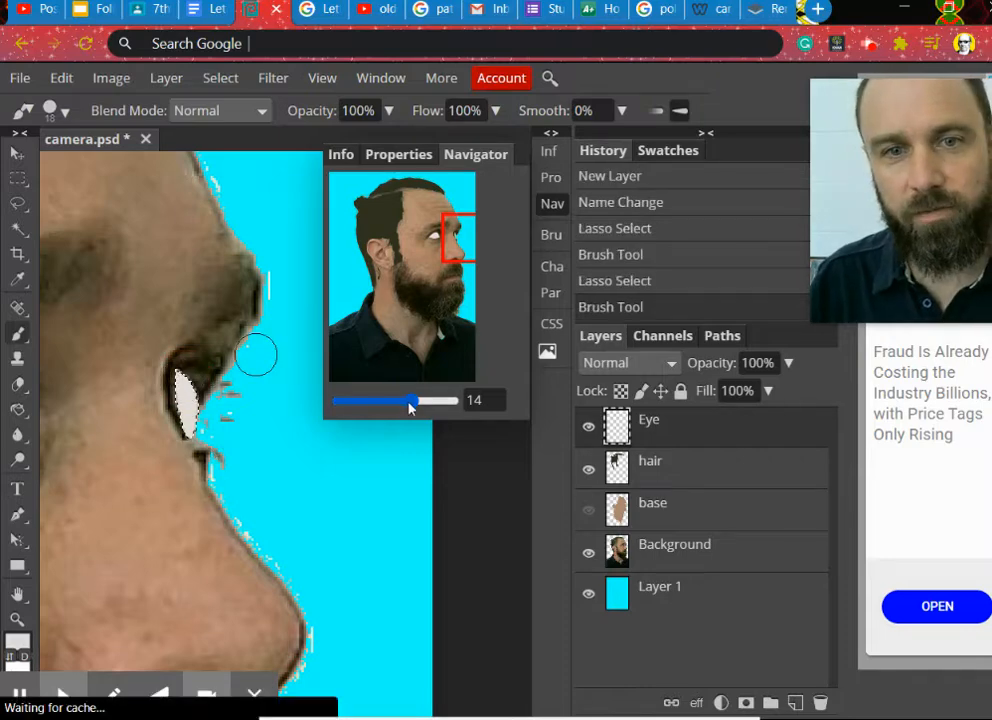
Hide the Eye layer and lasso the outline of the near eye's iris in the photo.
{"action": "mouse_move", "coordinate": [411, 402]}
{"action": "left_mouse_down"}
{"action": "mouse_move", "coordinate": [403, 405]}
{"action": "mouse_move", "coordinate": [410, 401]}
{"action": "left_mouse_up"}
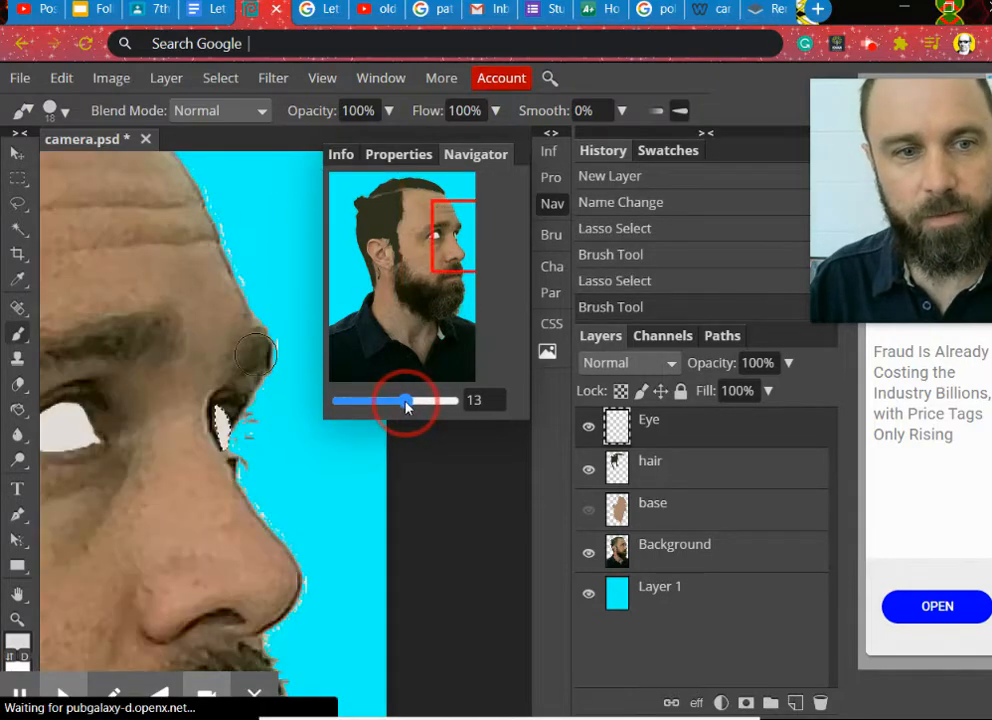
{"action": "left_click", "coordinate": [447, 255]}
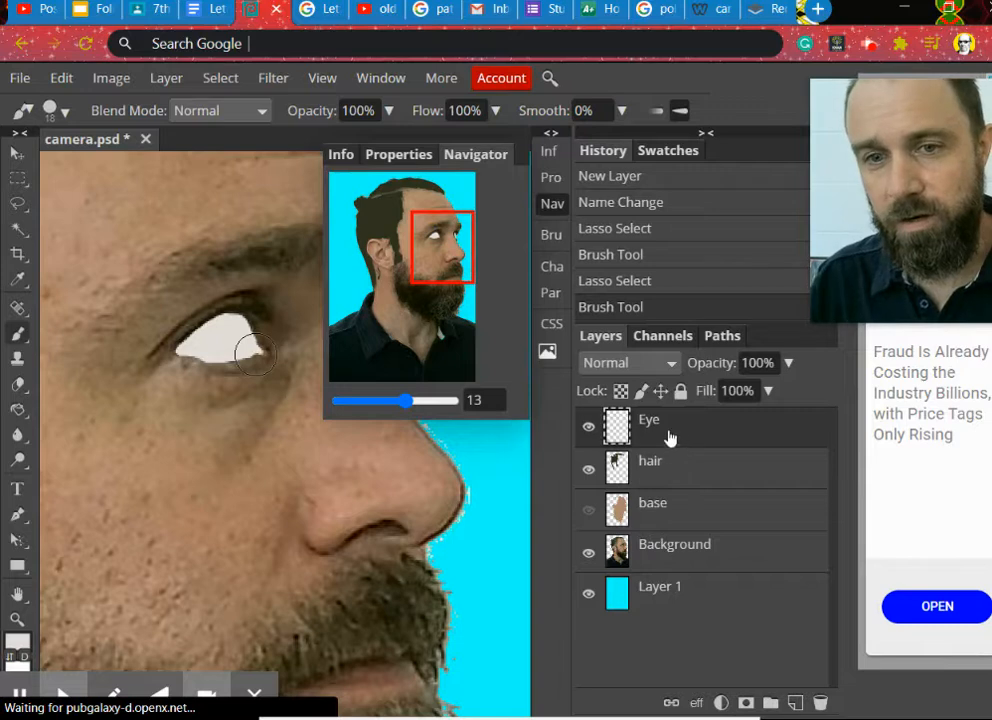
{"action": "left_click", "coordinate": [588, 426]}
{"action": "left_click", "coordinate": [17, 204]}
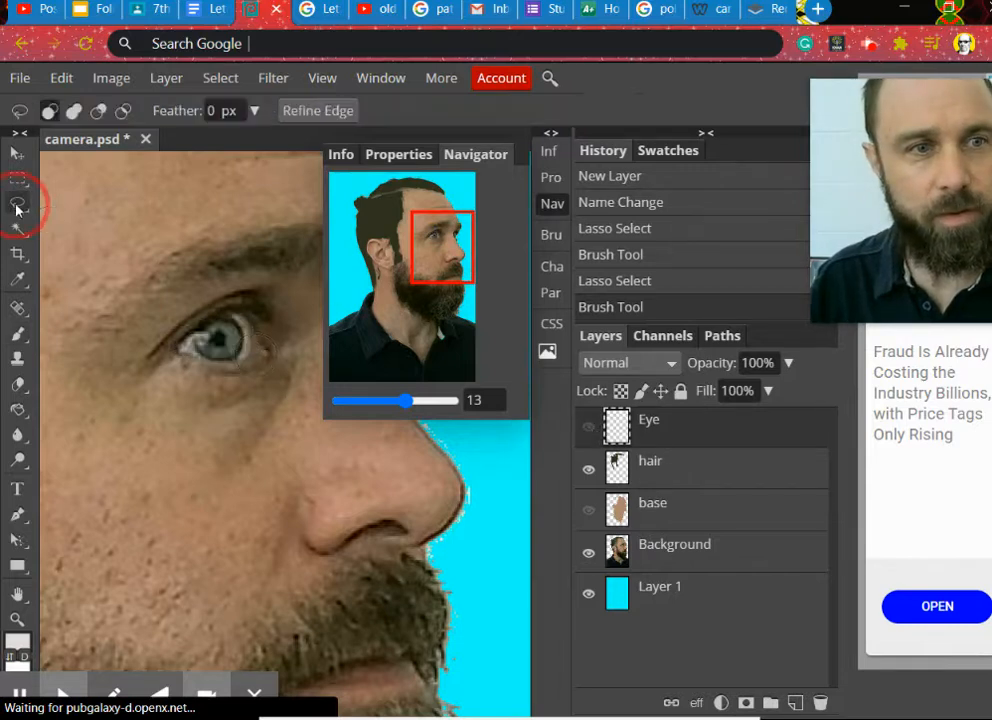
{"action": "mouse_move", "coordinate": [229, 316]}
{"action": "left_mouse_down"}
{"action": "mouse_move", "coordinate": [241, 344]}
{"action": "mouse_move", "coordinate": [210, 364]}
{"action": "mouse_move", "coordinate": [201, 329]}
{"action": "mouse_move", "coordinate": [232, 328]}
{"action": "mouse_move", "coordinate": [230, 318]}
{"action": "left_mouse_up"}
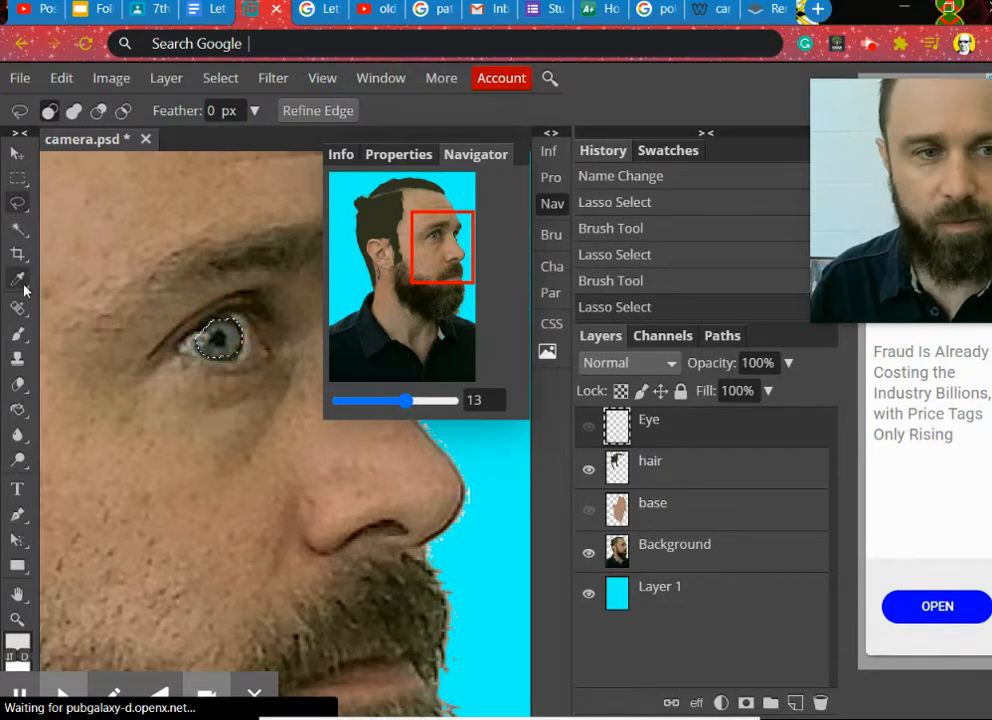
Sample the iris colour, change the foreground colour to the brighter blue 10a7bc, and switch to the Brush tool.
{"action": "left_click", "coordinate": [17, 280]}
{"action": "left_click", "coordinate": [234, 342]}
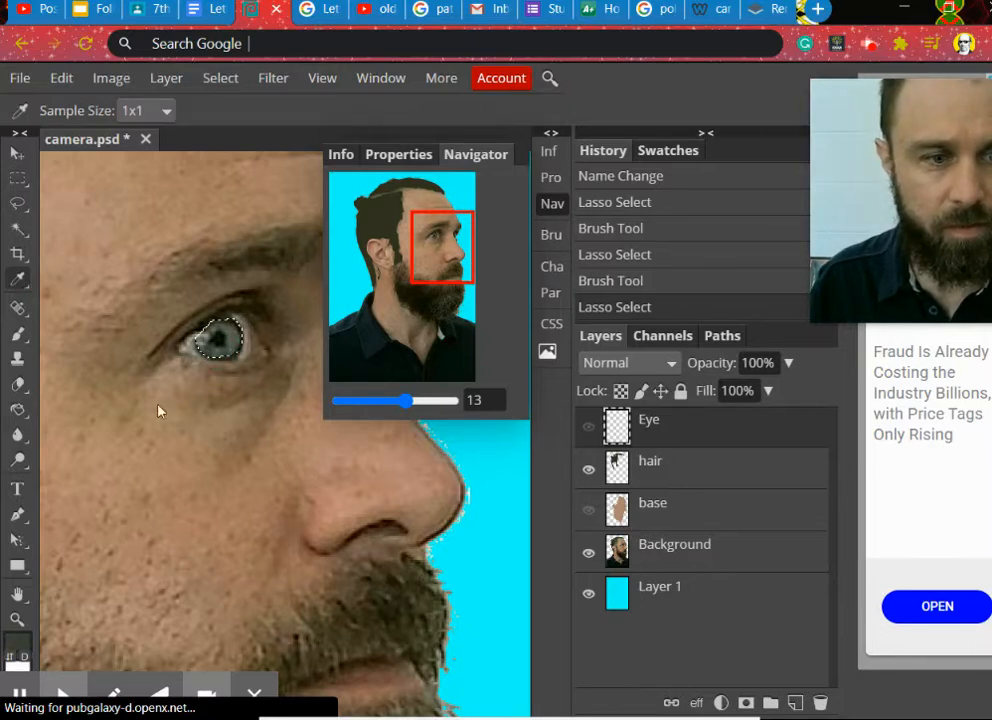
{"action": "left_click", "coordinate": [17, 643]}
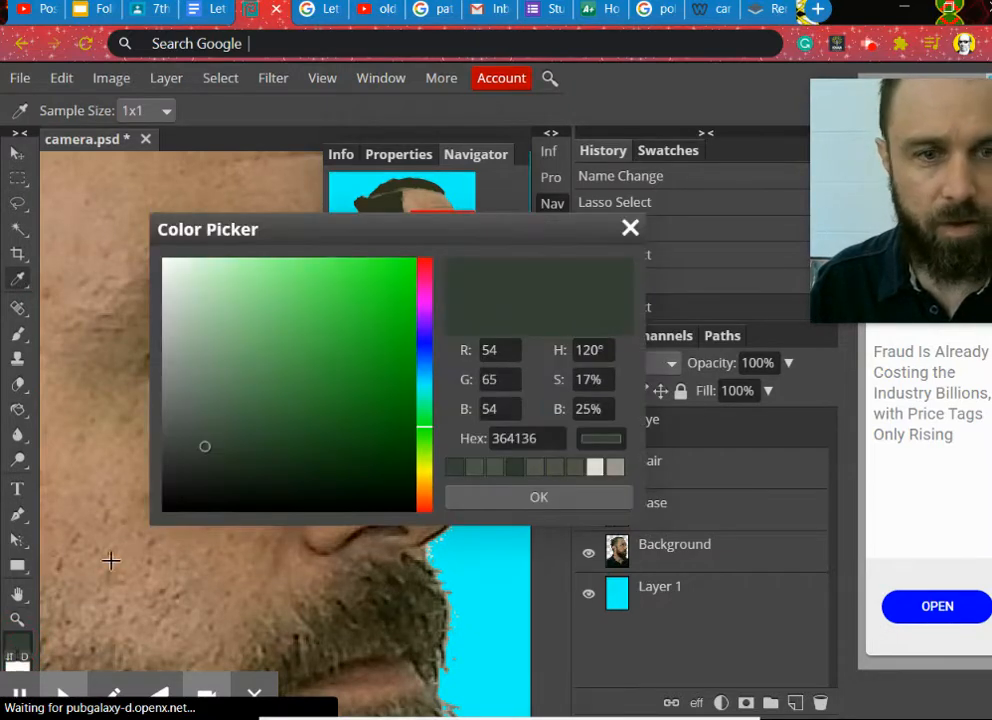
{"action": "left_click", "coordinate": [426, 381]}
{"action": "left_click_drag", "start_coordinate": [367, 317], "coordinate": [392, 323]}
{"action": "left_click", "coordinate": [534, 498]}
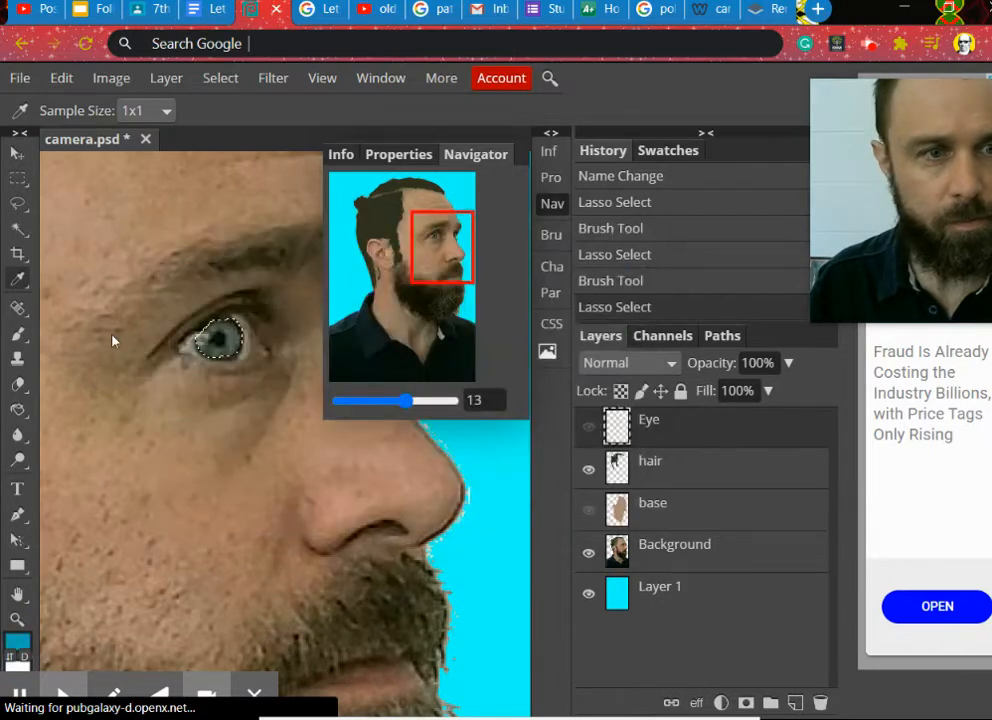
{"action": "left_click", "coordinate": [18, 334]}
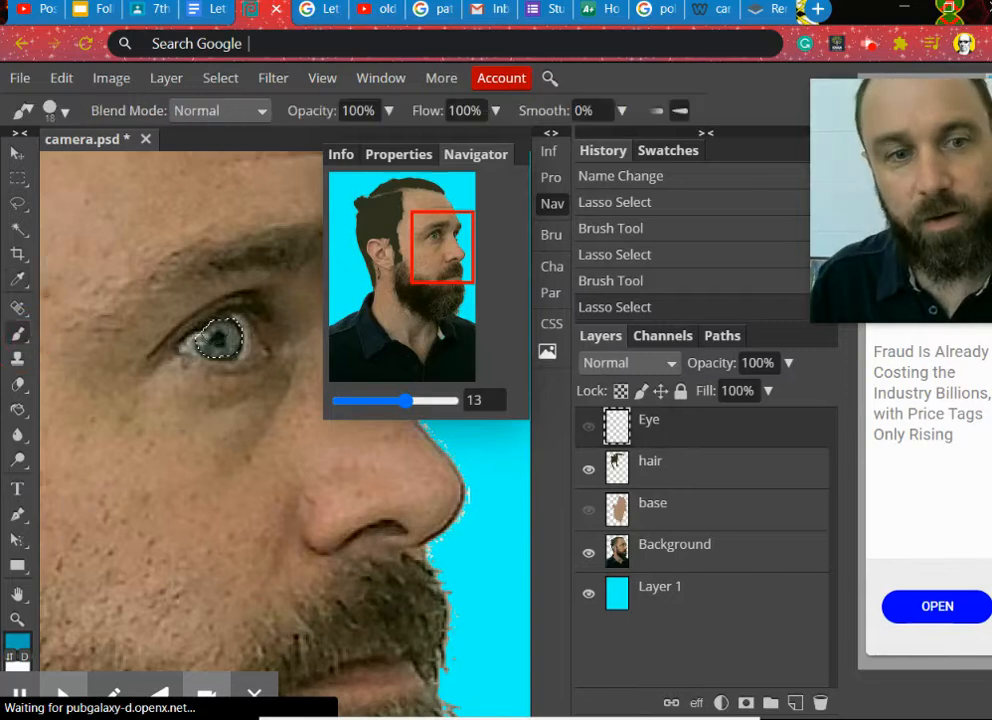
{"action": "left_click", "coordinate": [227, 335]}
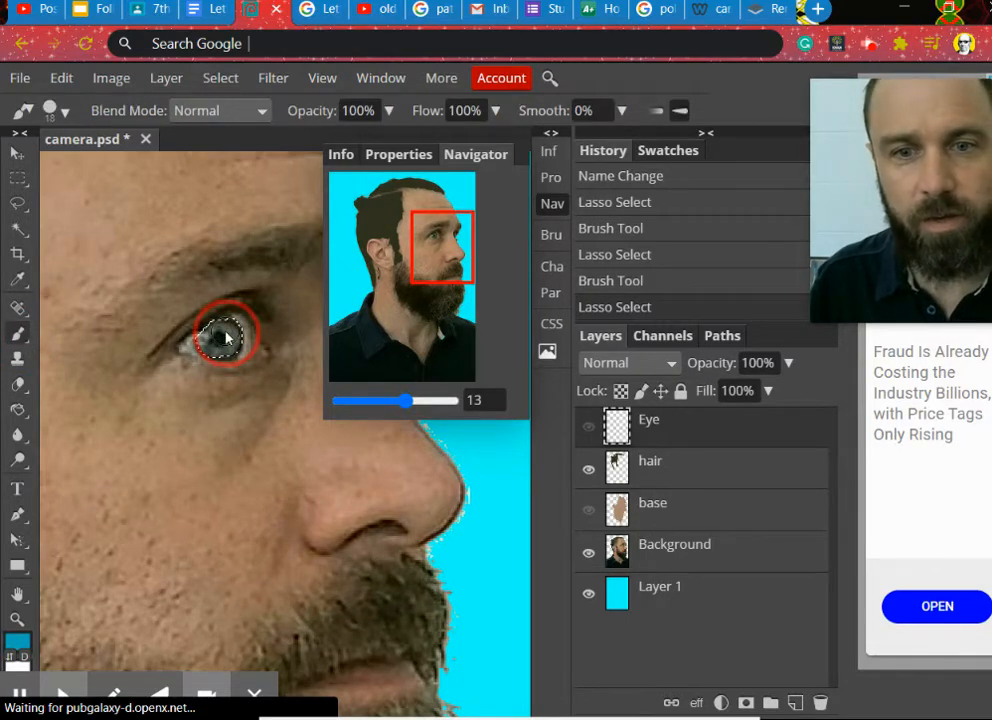
{"action": "left_click_drag", "start_coordinate": [227, 337], "coordinate": [218, 340]}
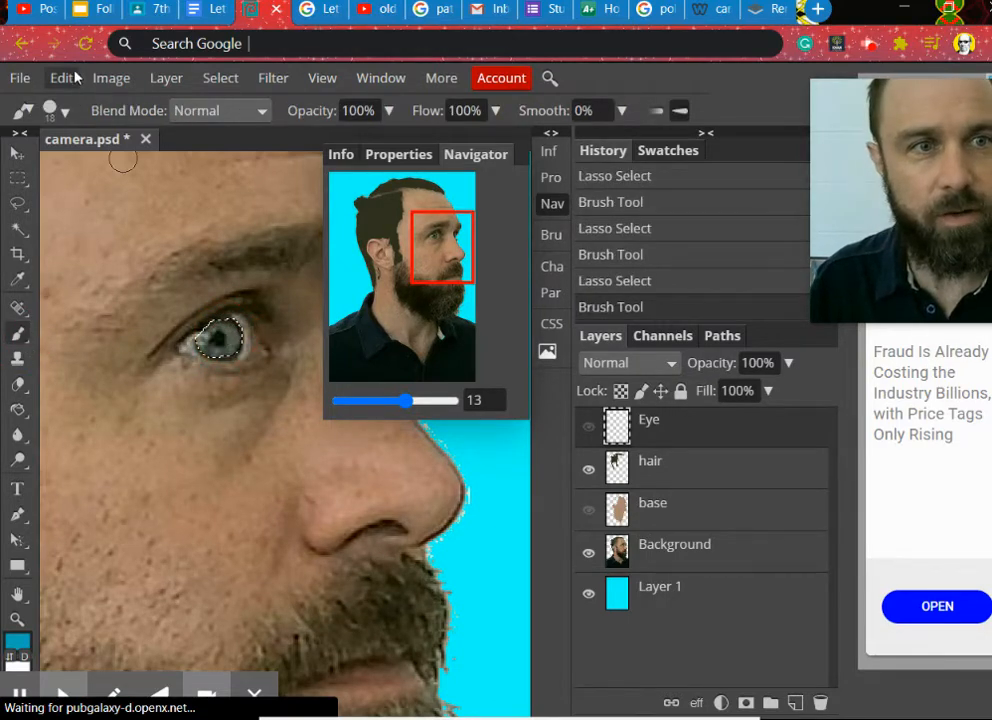
{"action": "left_click", "coordinate": [621, 282]}
Add a new layer named "Iris" above the Eye layer and paint the selected iris blue on it.
{"action": "left_click", "coordinate": [795, 702]}
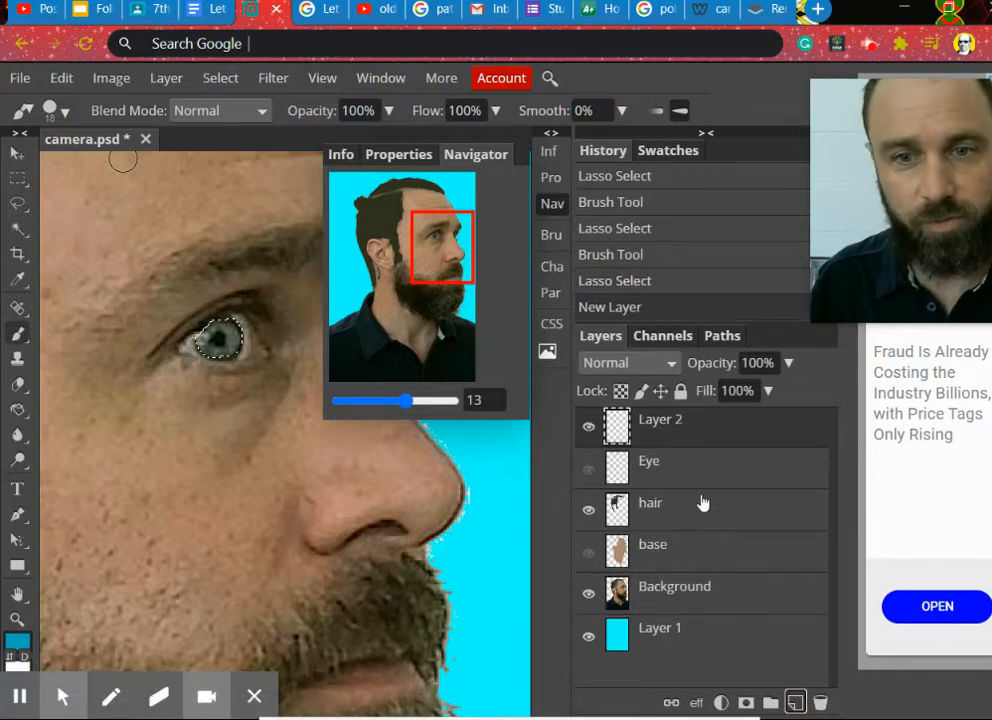
{"action": "double_click", "coordinate": [670, 425]}
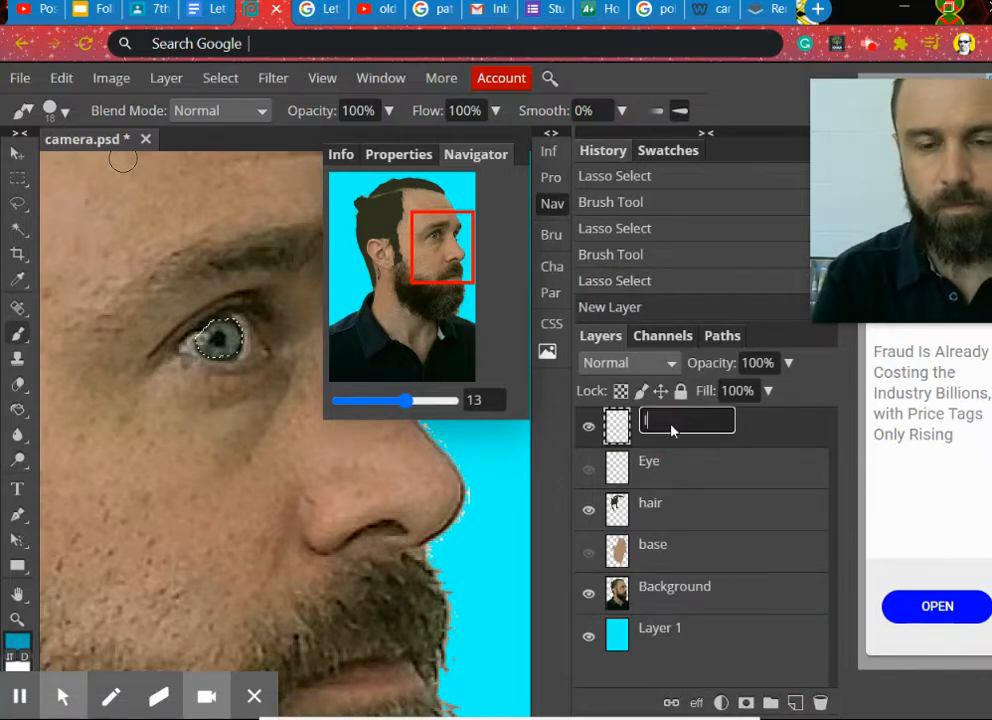
{"action": "type", "text": "Iris"}
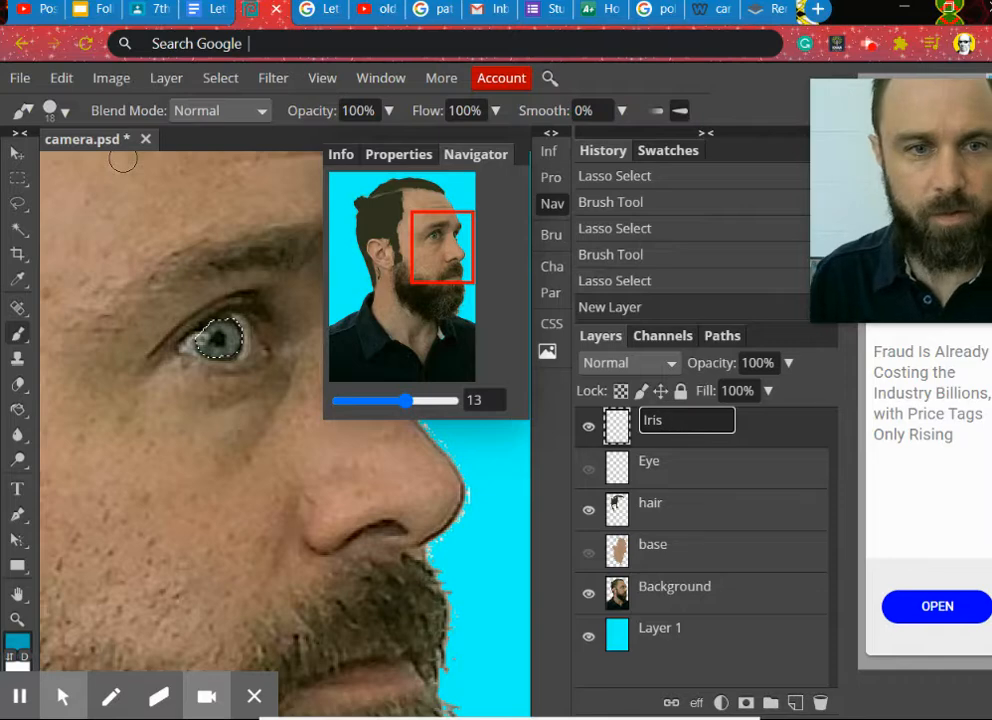
{"action": "left_click", "coordinate": [222, 343]}
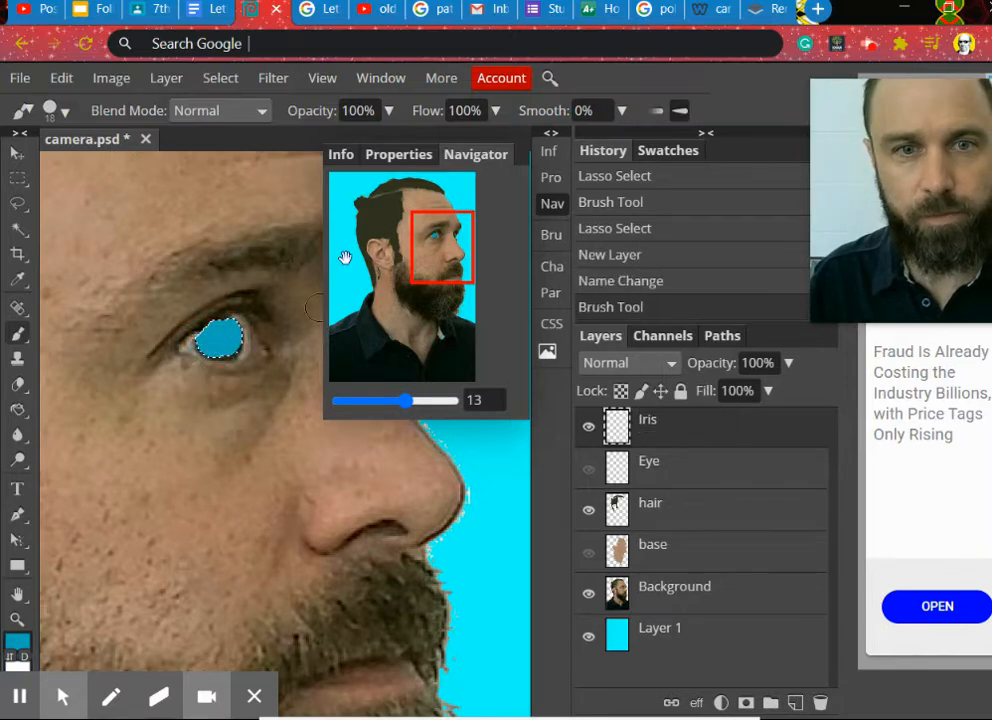
Lasso the iris of the far eye, paint it with the same blue using the Brush, and deselect.
{"action": "left_click_drag", "start_coordinate": [446, 244], "coordinate": [470, 241]}
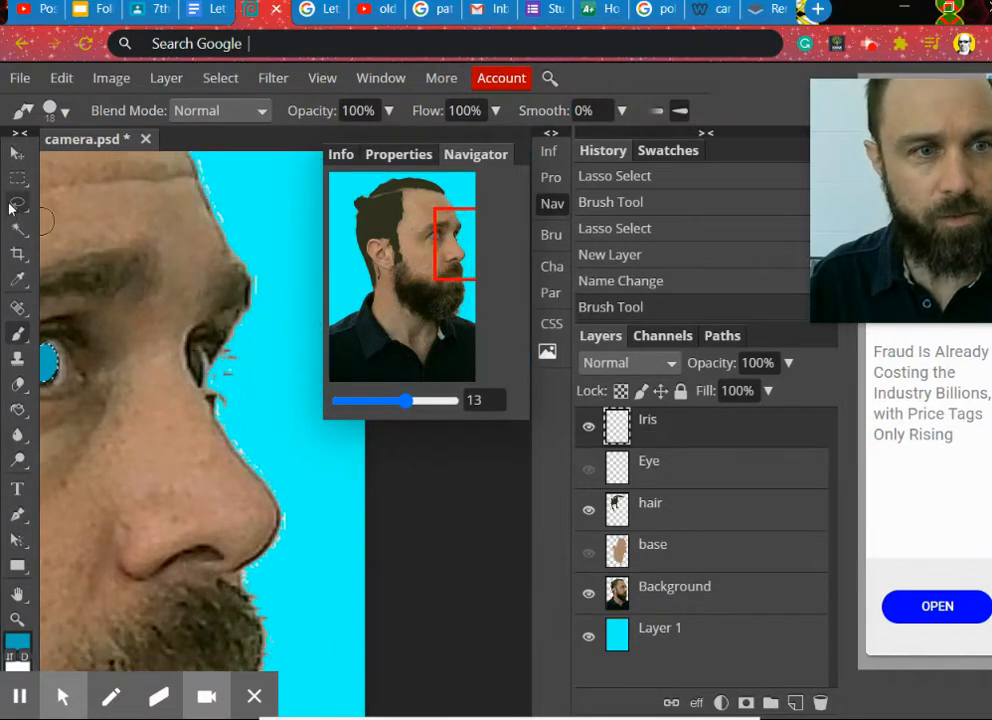
{"action": "key", "text": "l"}
{"action": "mouse_move", "coordinate": [194, 342]}
{"action": "left_mouse_down"}
{"action": "mouse_move", "coordinate": [210, 354]}
{"action": "mouse_move", "coordinate": [203, 381]}
{"action": "mouse_move", "coordinate": [190, 376]}
{"action": "mouse_move", "coordinate": [195, 344]}
{"action": "mouse_move", "coordinate": [206, 348]}
{"action": "mouse_move", "coordinate": [196, 372]}
{"action": "left_mouse_up"}
{"action": "left_click", "coordinate": [17, 333]}
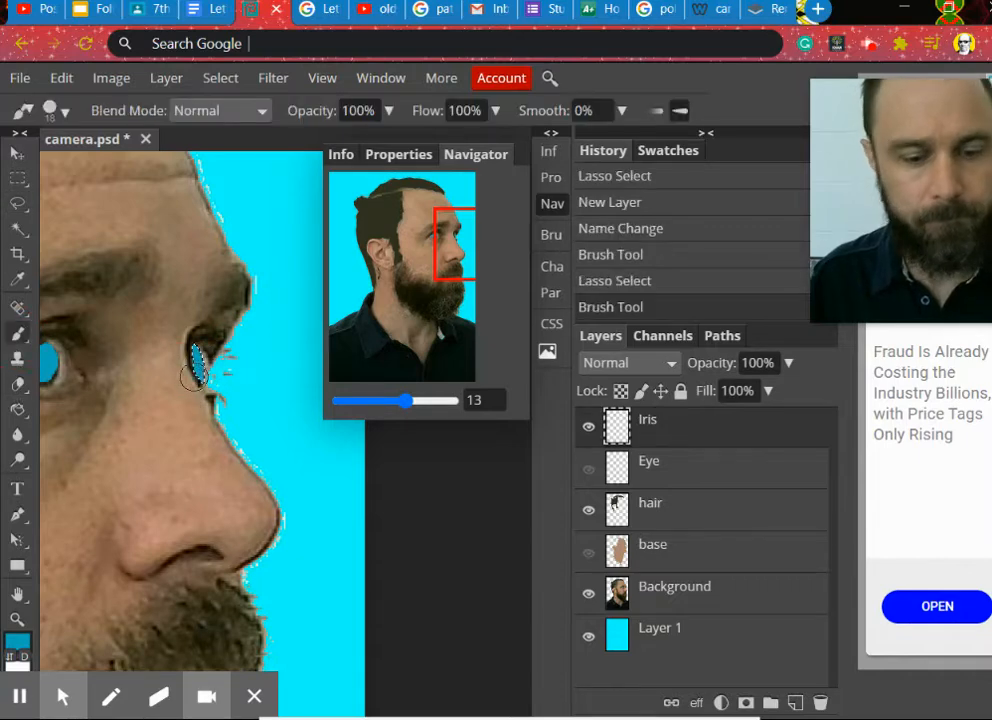
{"action": "key", "text": "ctrl+d"}
Compare the painted near eye with the Eye layer shown and hidden beneath the blue iris.
{"action": "left_click_drag", "start_coordinate": [405, 401], "coordinate": [405, 403]}
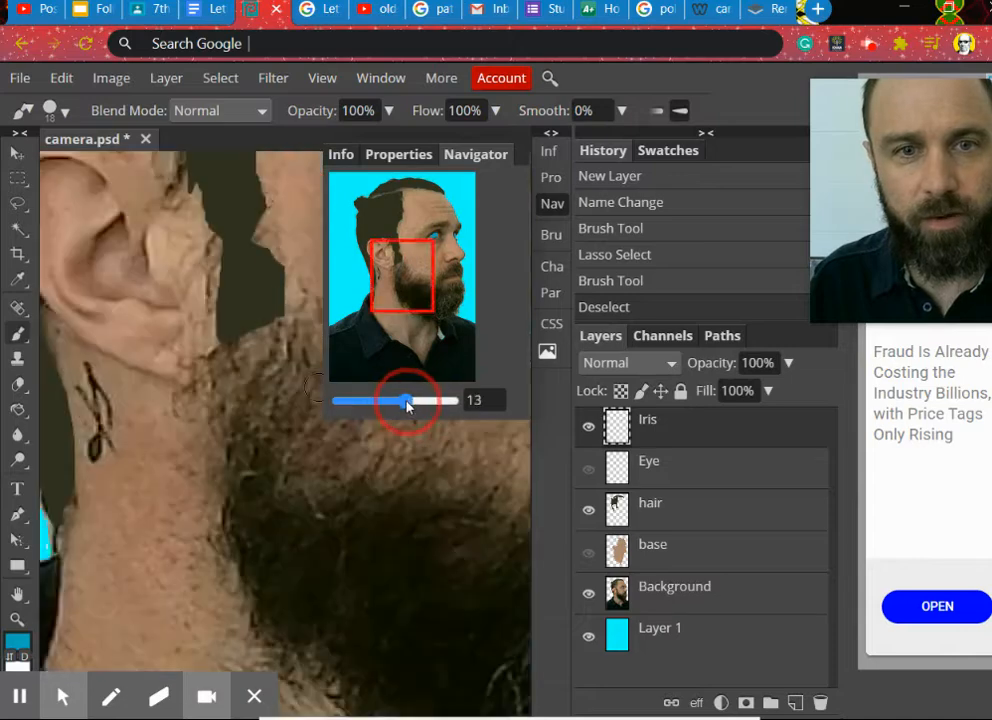
{"action": "left_click_drag", "start_coordinate": [414, 281], "coordinate": [448, 236]}
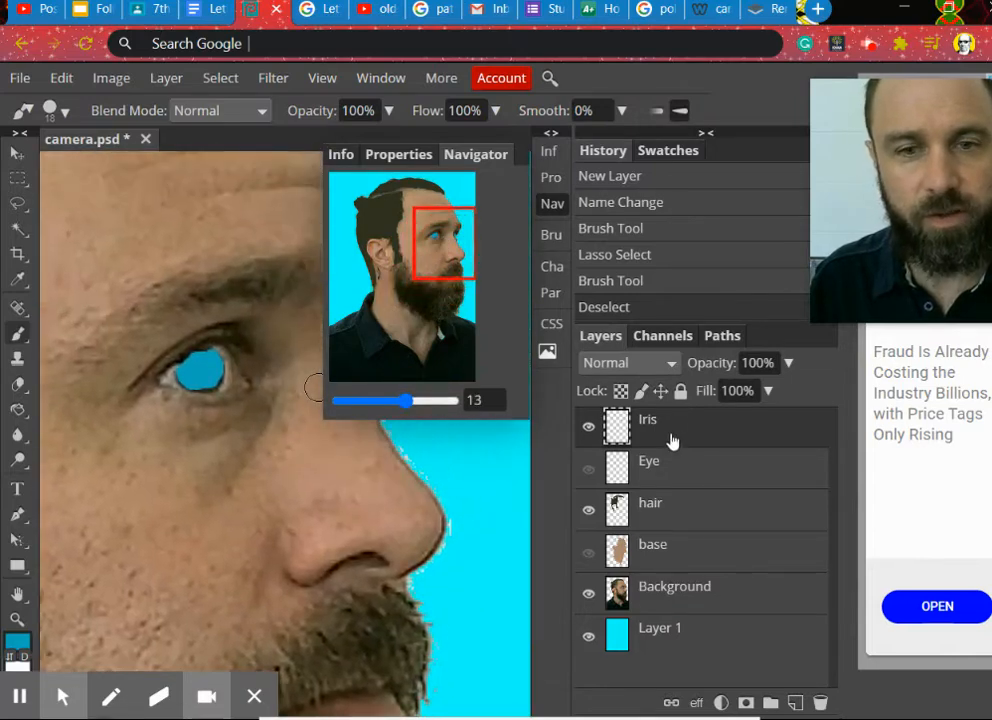
{"action": "left_click", "coordinate": [588, 469]}
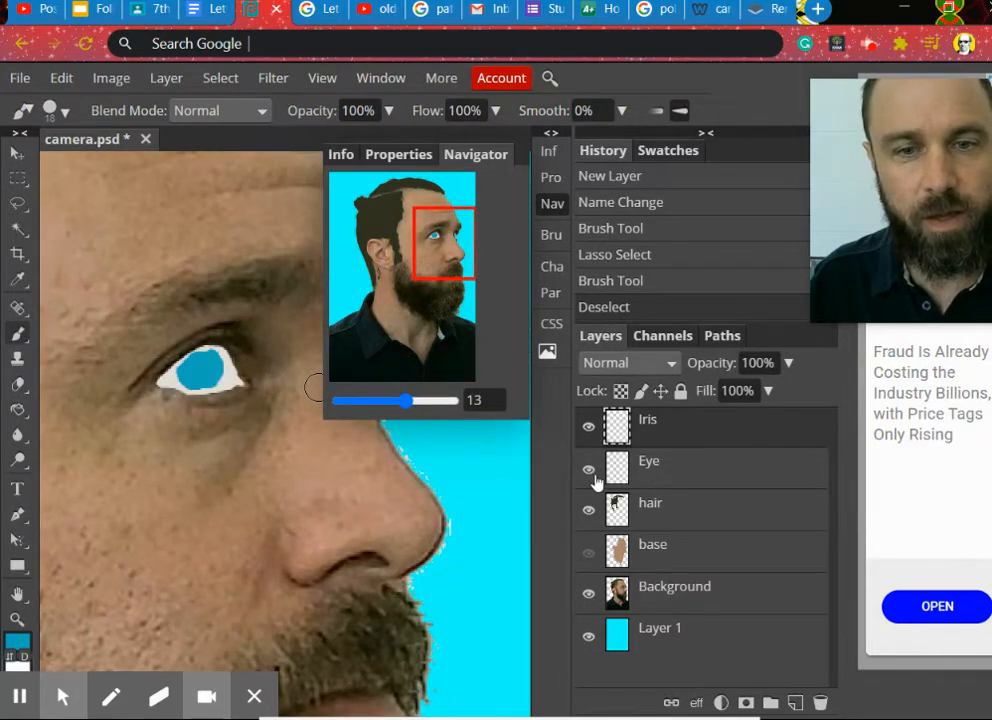
{"action": "left_click", "coordinate": [590, 470]}
{"action": "left_click", "coordinate": [590, 470]}
{"action": "left_click", "coordinate": [590, 470]}
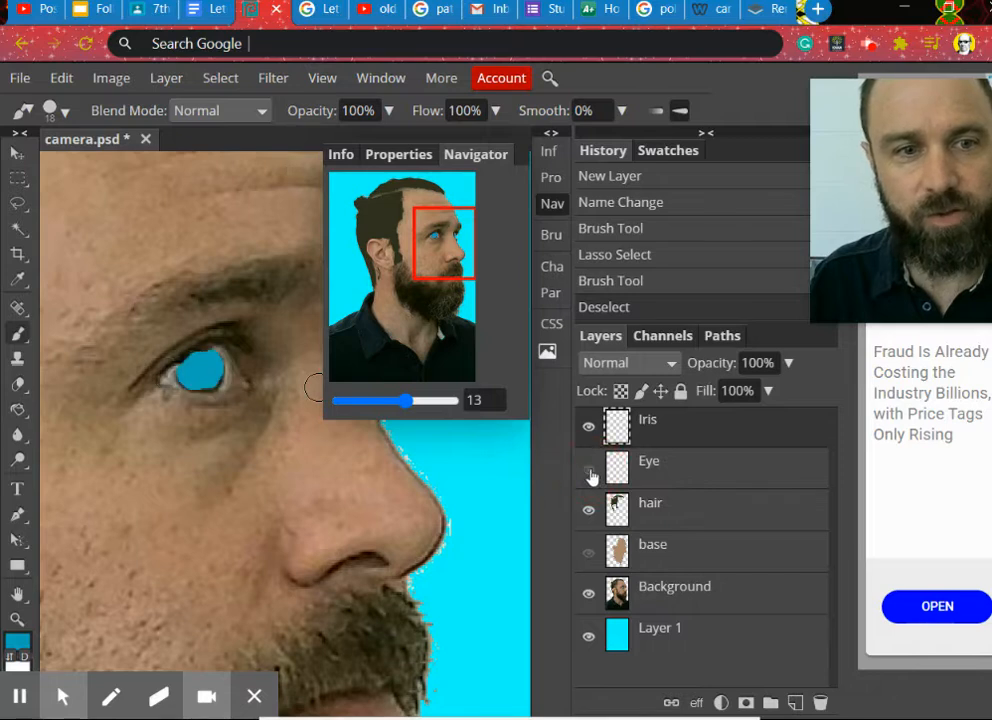
{"action": "left_click", "coordinate": [590, 470]}
{"action": "left_click", "coordinate": [590, 470]}
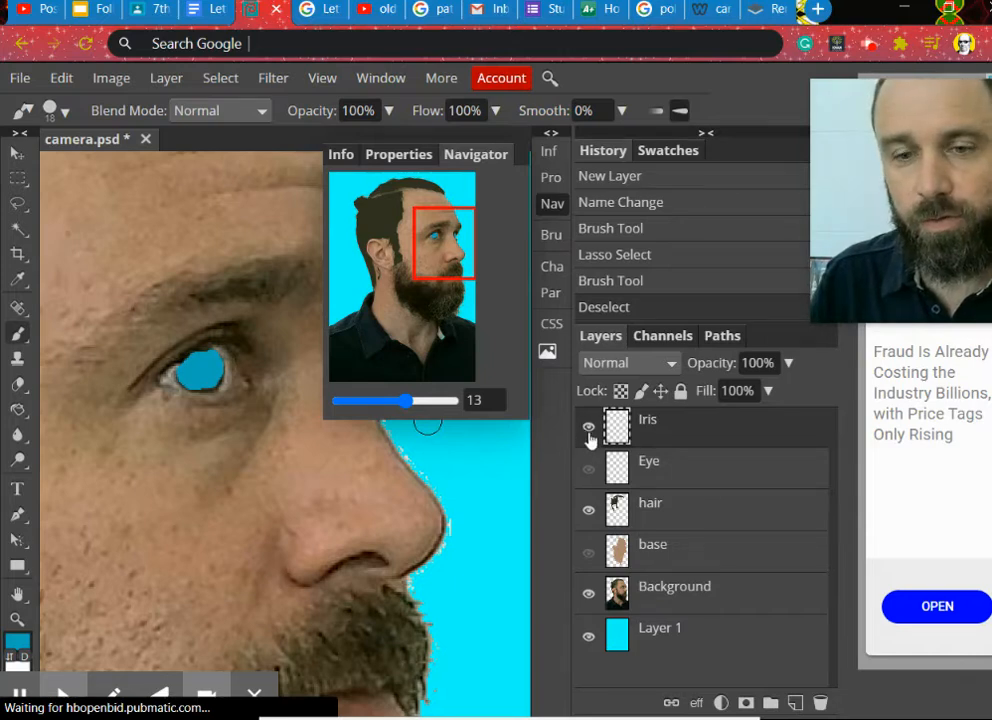
Add a new layer named "Black Lines" above the Iris layer.
{"action": "left_click", "coordinate": [796, 702]}
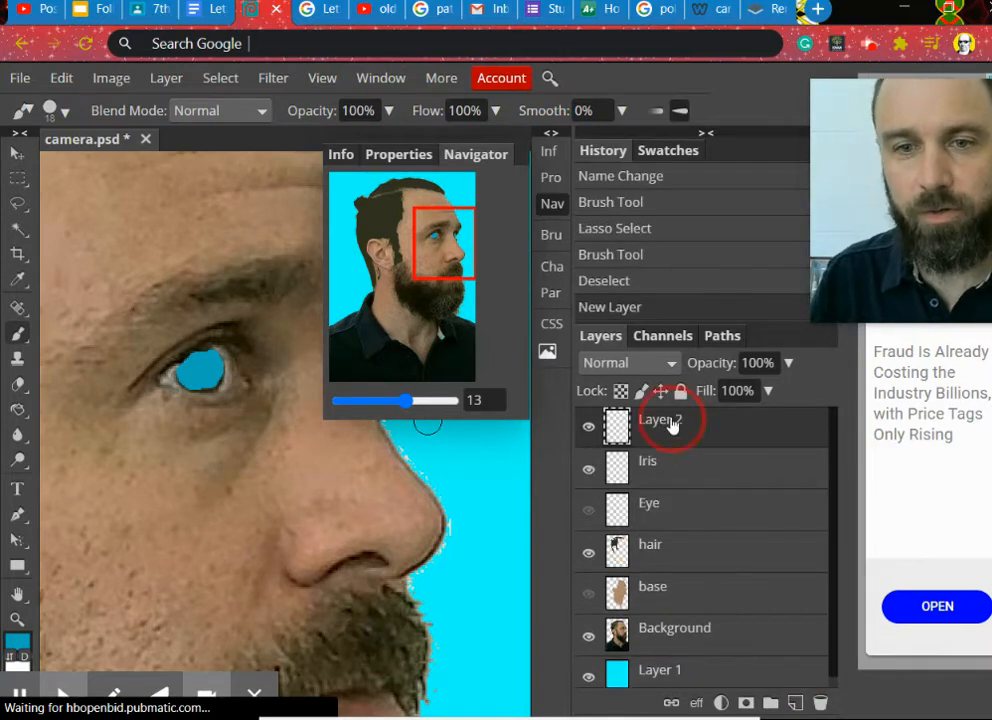
{"action": "double_click", "coordinate": [658, 419]}
{"action": "type", "text": "Black Lines"}
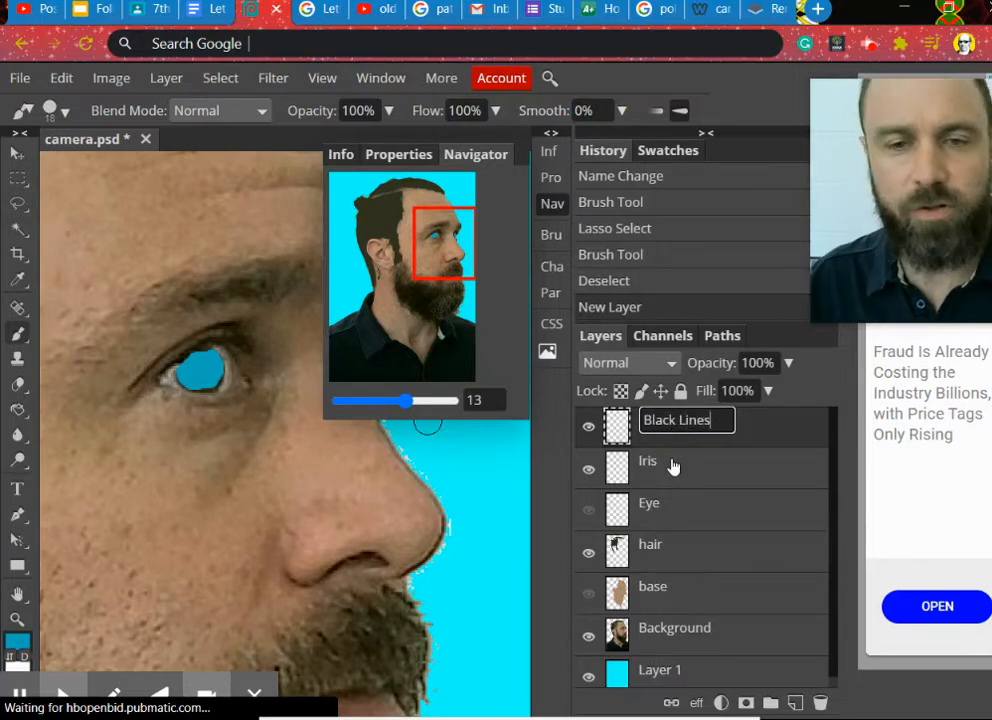
{"action": "left_click", "coordinate": [762, 437]}
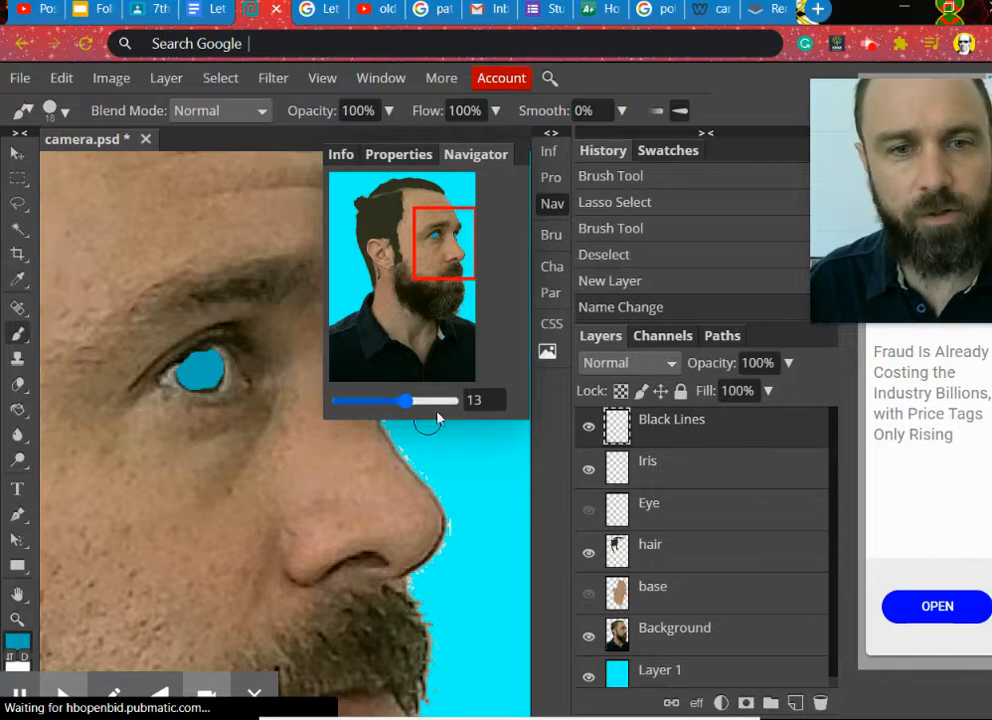
Hide the Iris, Eye and hair layers so the original photo shows around the eye.
{"action": "left_click", "coordinate": [588, 469]}
{"action": "left_click", "coordinate": [588, 510]}
{"action": "left_click", "coordinate": [588, 549]}
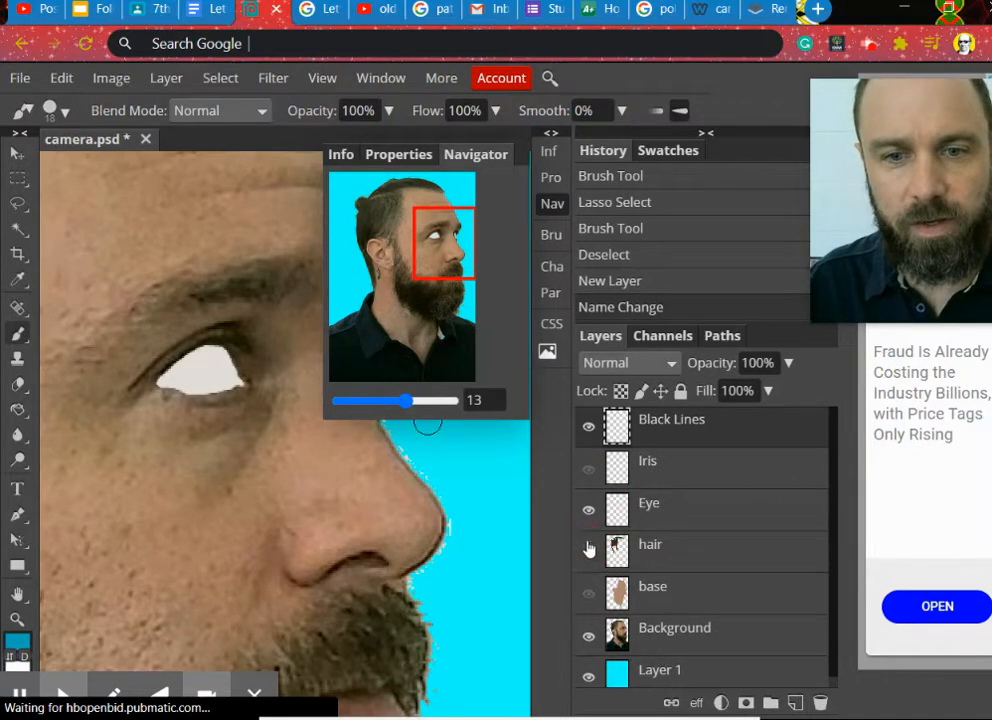
{"action": "left_click", "coordinate": [588, 511]}
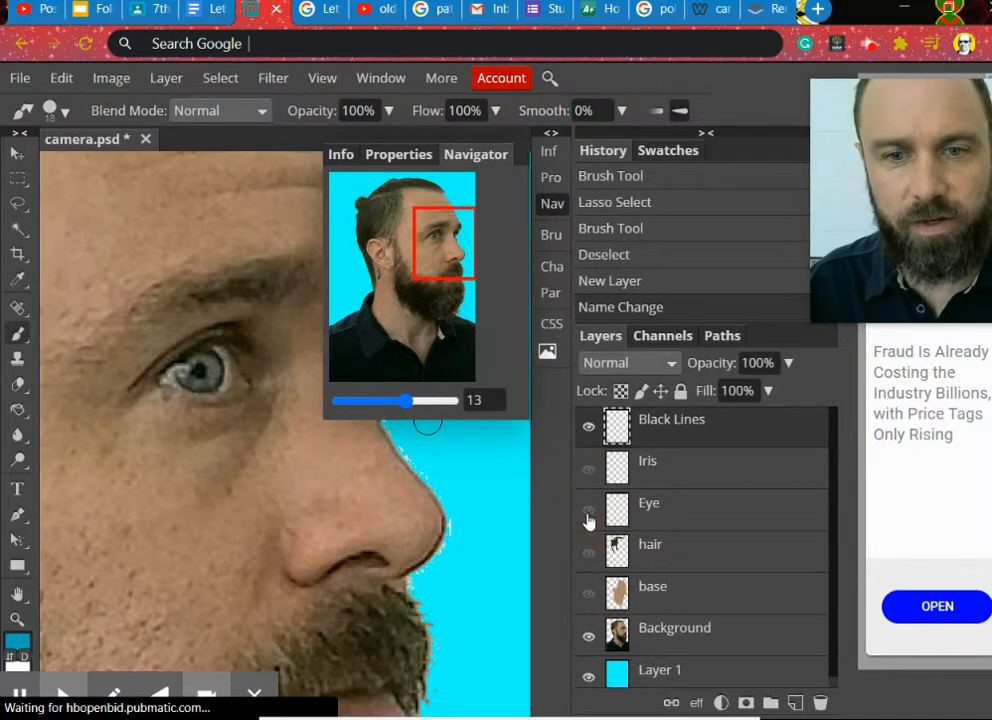
Outline the dark upper and lower lid lines around the near eye with the Polygonal Lasso as a thin closed selection.
{"action": "left_click", "coordinate": [18, 203]}
{"action": "left_click_drag", "start_coordinate": [22, 215], "coordinate": [72, 234]}
{"action": "left_click", "coordinate": [155, 379]}
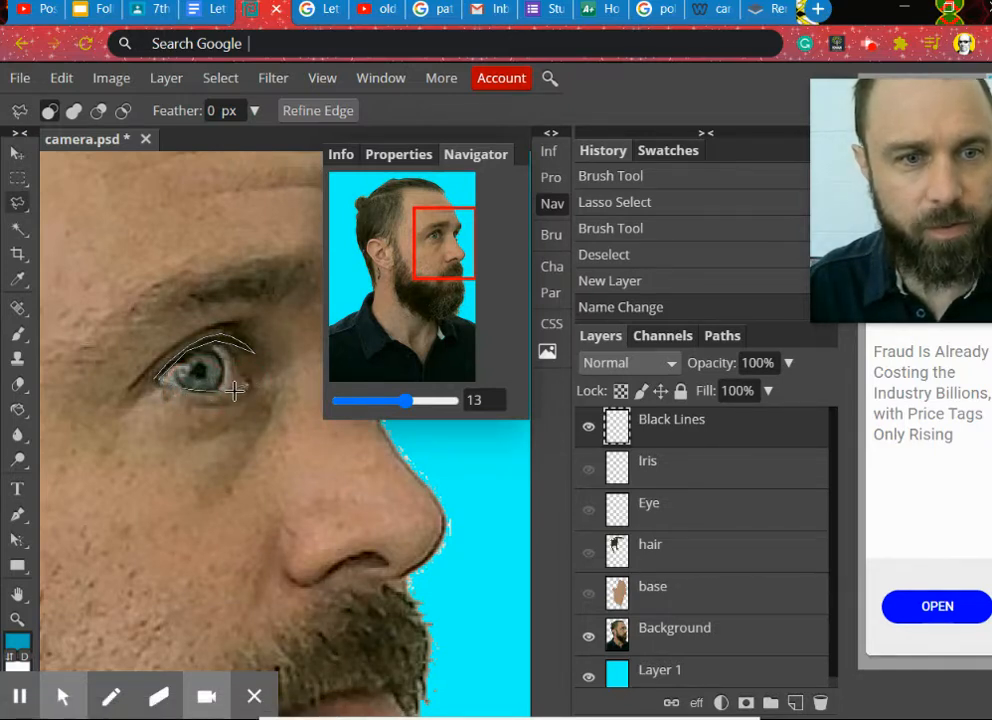
{"action": "left_click", "coordinate": [155, 386]}
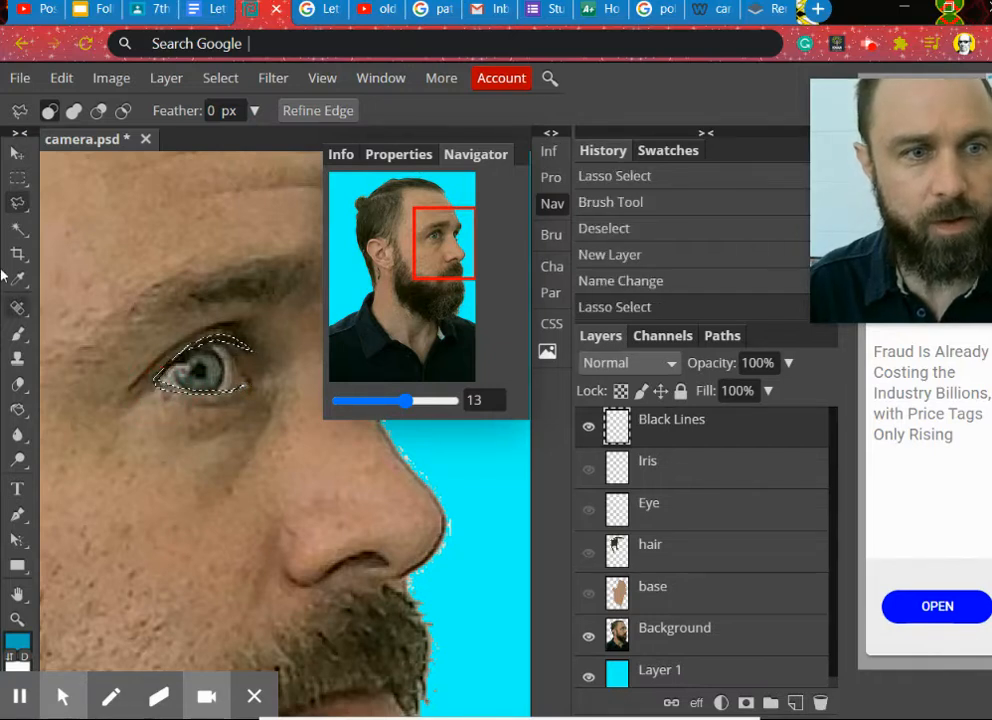
Set the foreground colour to black.
{"action": "left_click", "coordinate": [17, 646]}
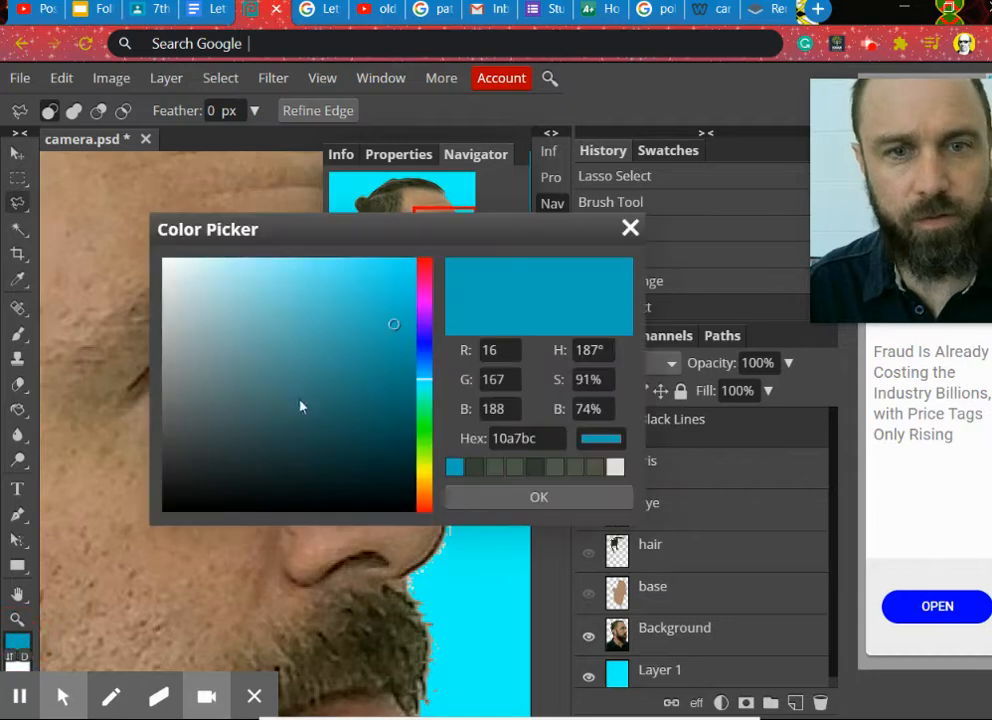
{"action": "left_click_drag", "start_coordinate": [301, 405], "coordinate": [452, 511]}
{"action": "left_click", "coordinate": [538, 496]}
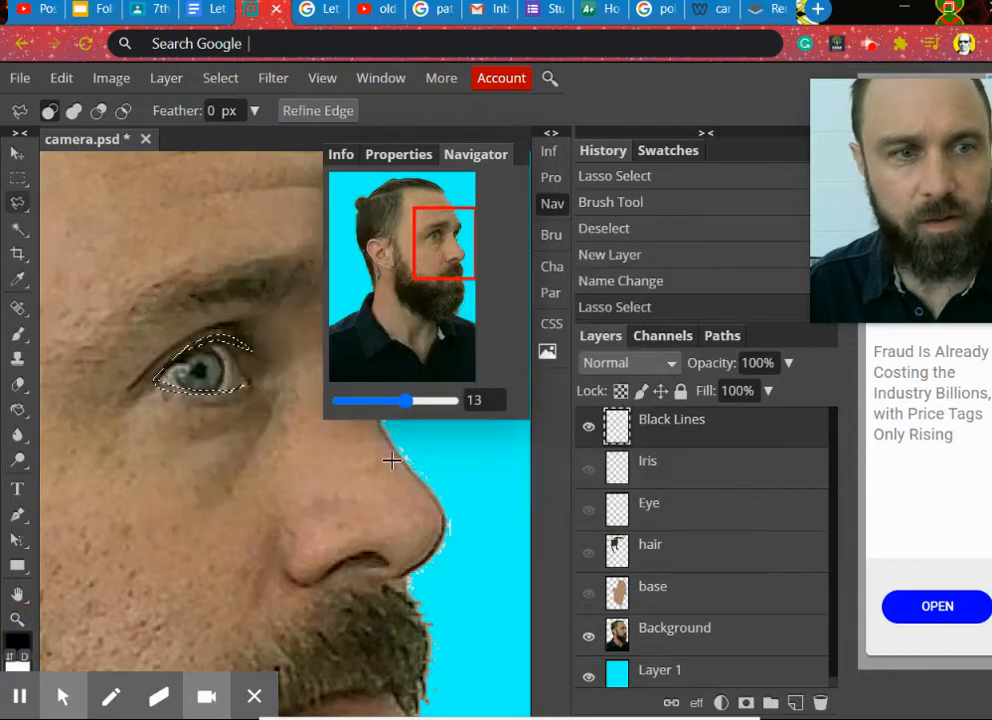
Brush black into the selected lid lines around the near eye on the Black Lines layer, and clear the selection.
{"action": "left_click", "coordinate": [20, 335]}
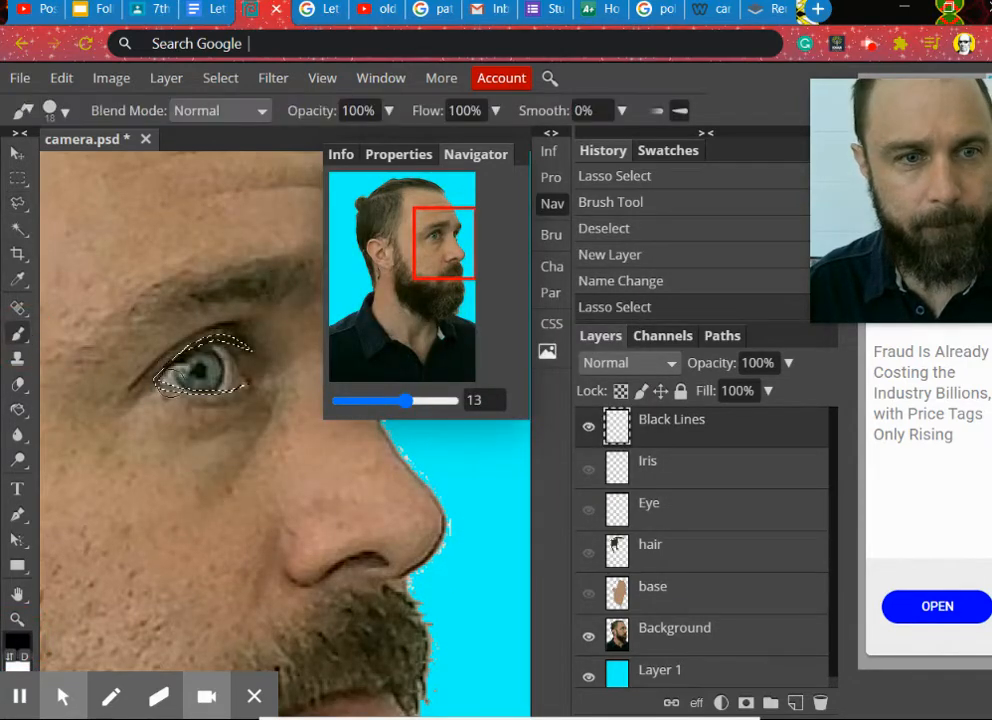
{"action": "mouse_move", "coordinate": [232, 326]}
{"action": "left_mouse_down"}
{"action": "mouse_move", "coordinate": [229, 404]}
{"action": "mouse_move", "coordinate": [200, 390]}
{"action": "left_mouse_up"}
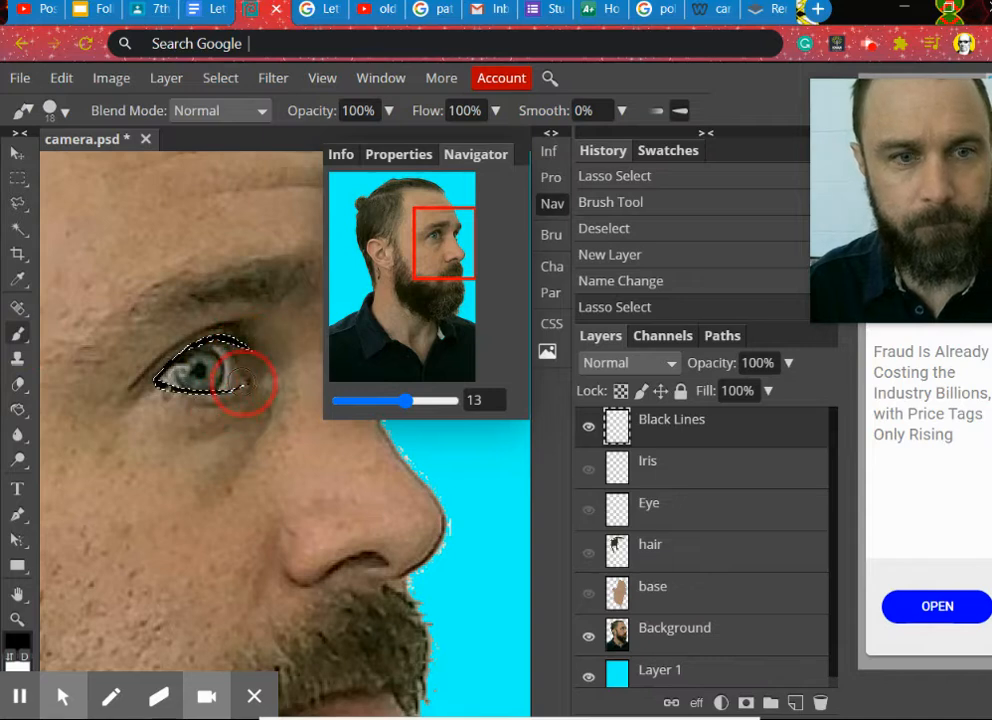
{"action": "left_click", "coordinate": [18, 203]}
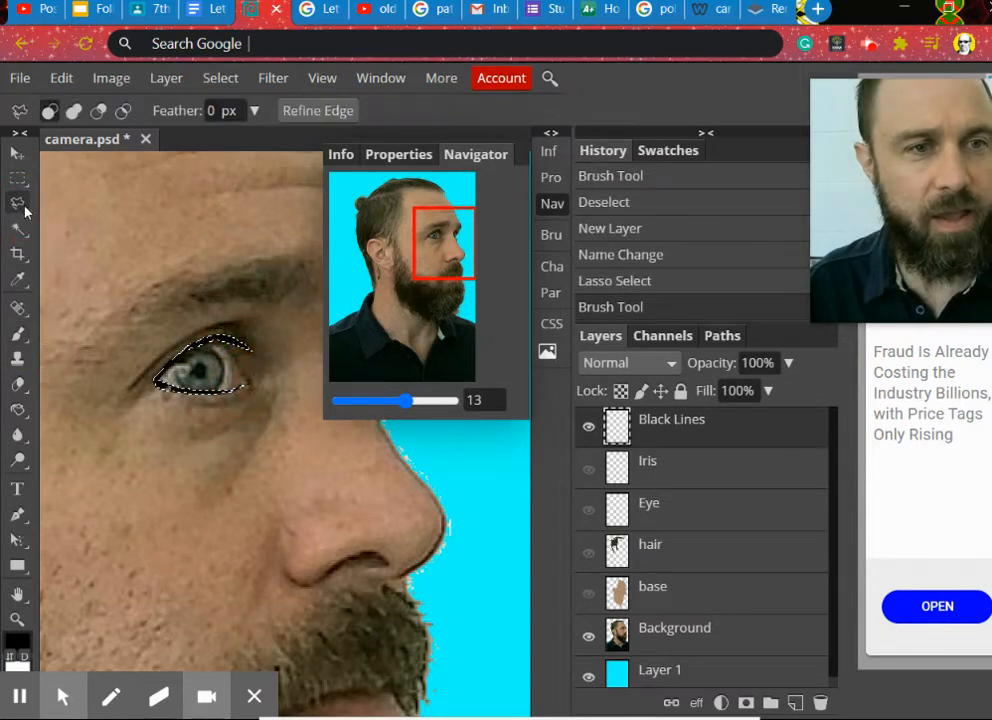
{"action": "left_click_drag", "start_coordinate": [213, 385], "coordinate": [219, 385]}
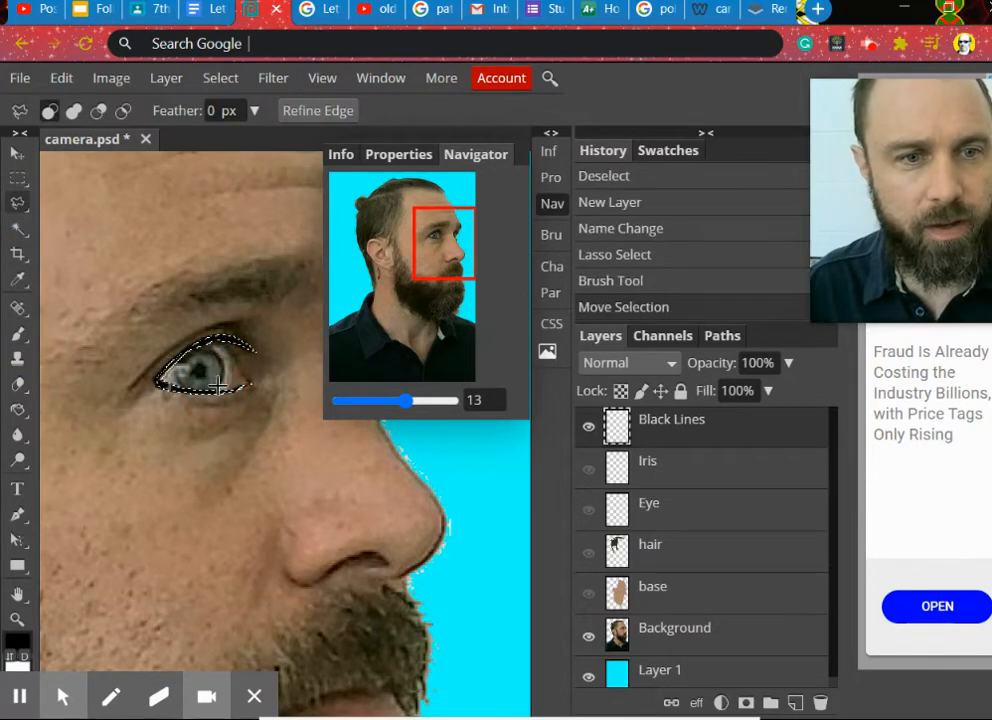
{"action": "key", "text": "ctrl+d"}
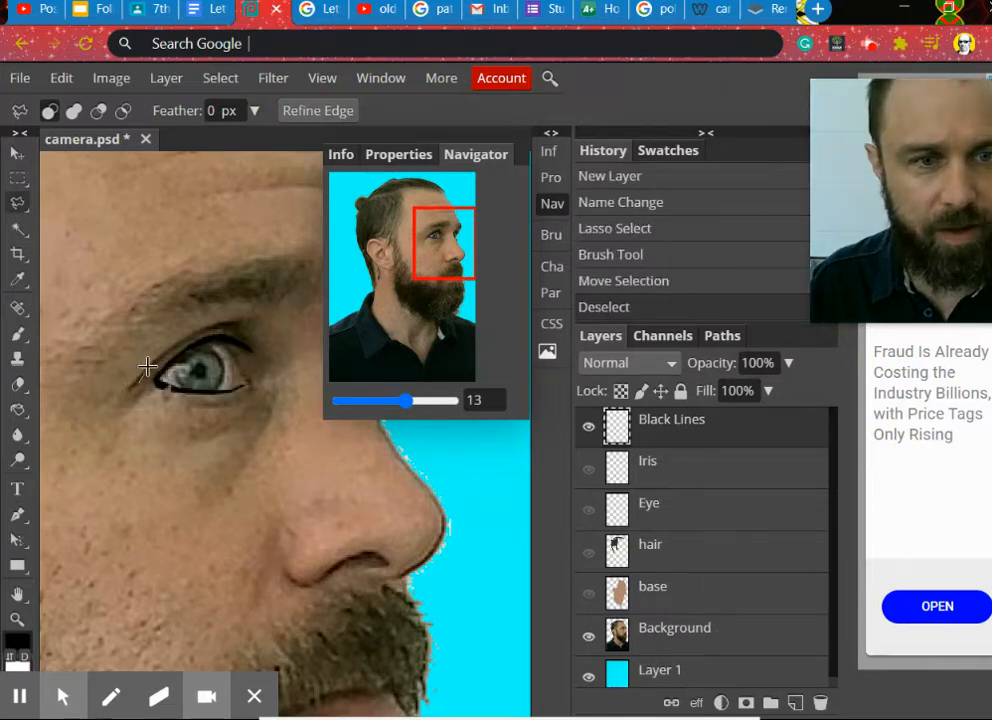
Outline the crease above the near eye's upper lid as a thin lasso selection, brush it black and deselect.
{"action": "left_click_drag", "start_coordinate": [153, 358], "coordinate": [186, 335]}
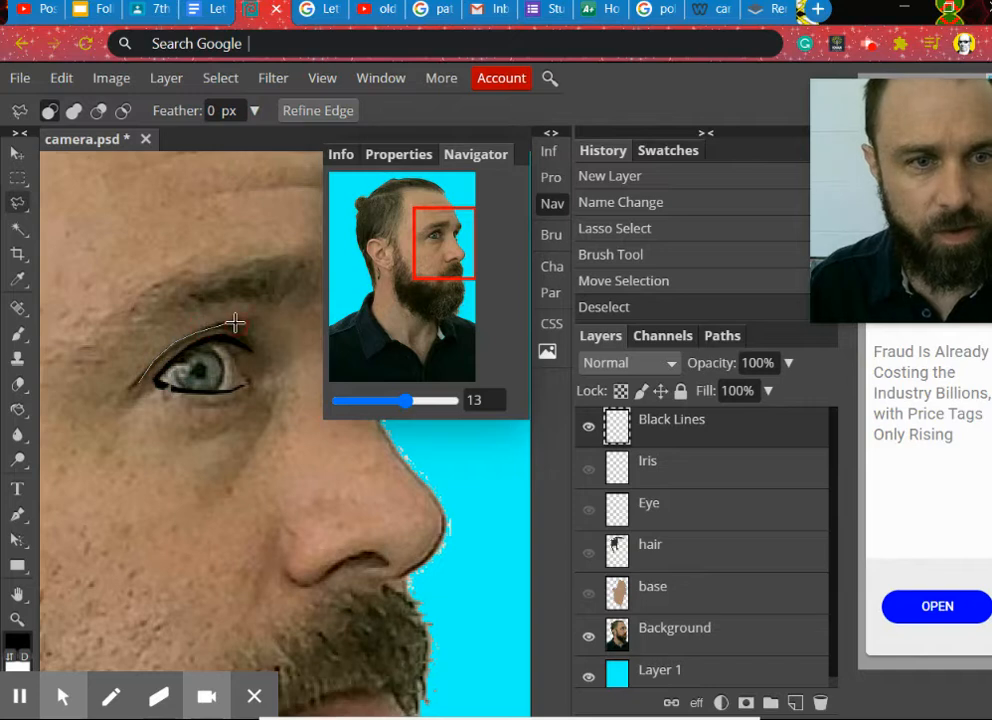
{"action": "left_click_drag", "start_coordinate": [215, 327], "coordinate": [122, 390]}
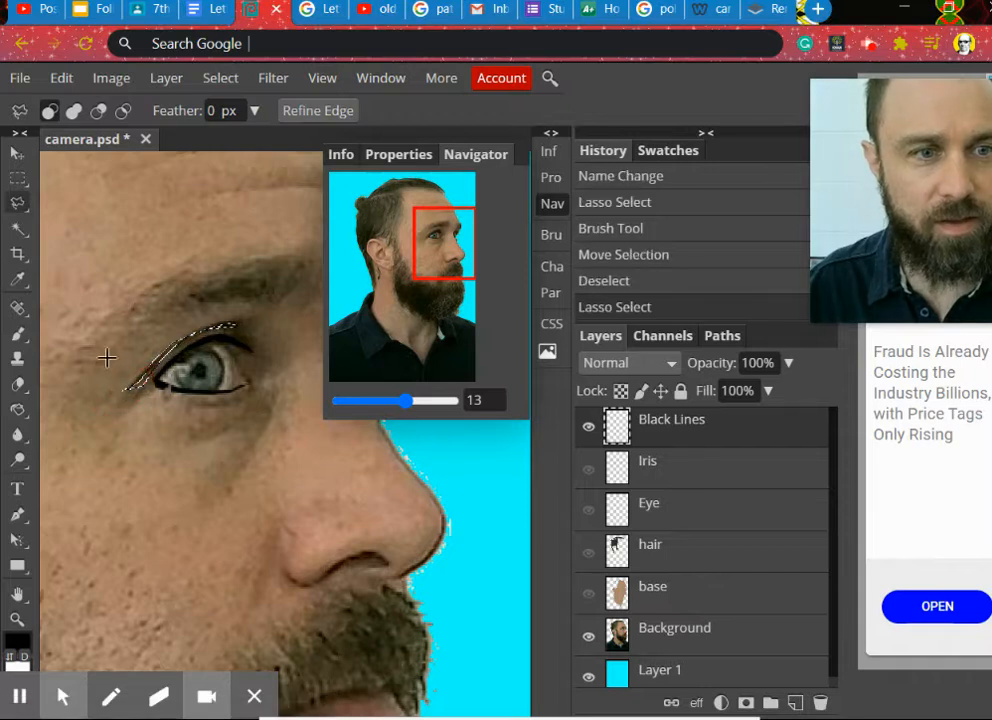
{"action": "left_click", "coordinate": [17, 333]}
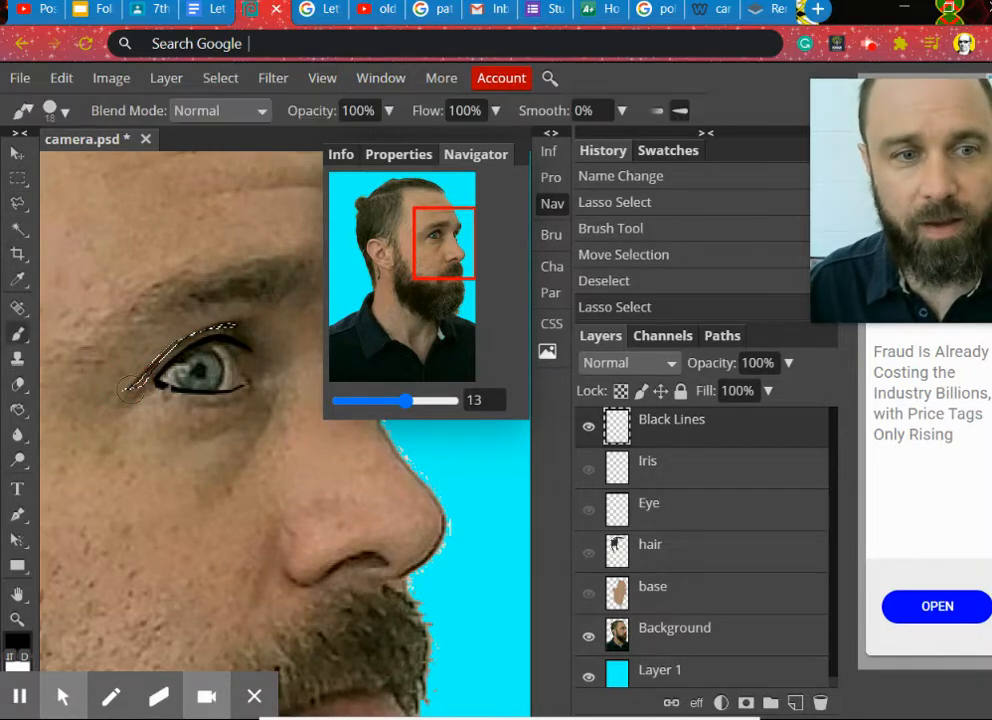
{"action": "mouse_move", "coordinate": [172, 352]}
{"action": "left_mouse_down"}
{"action": "mouse_move", "coordinate": [228, 322]}
{"action": "mouse_move", "coordinate": [126, 405]}
{"action": "left_mouse_up"}
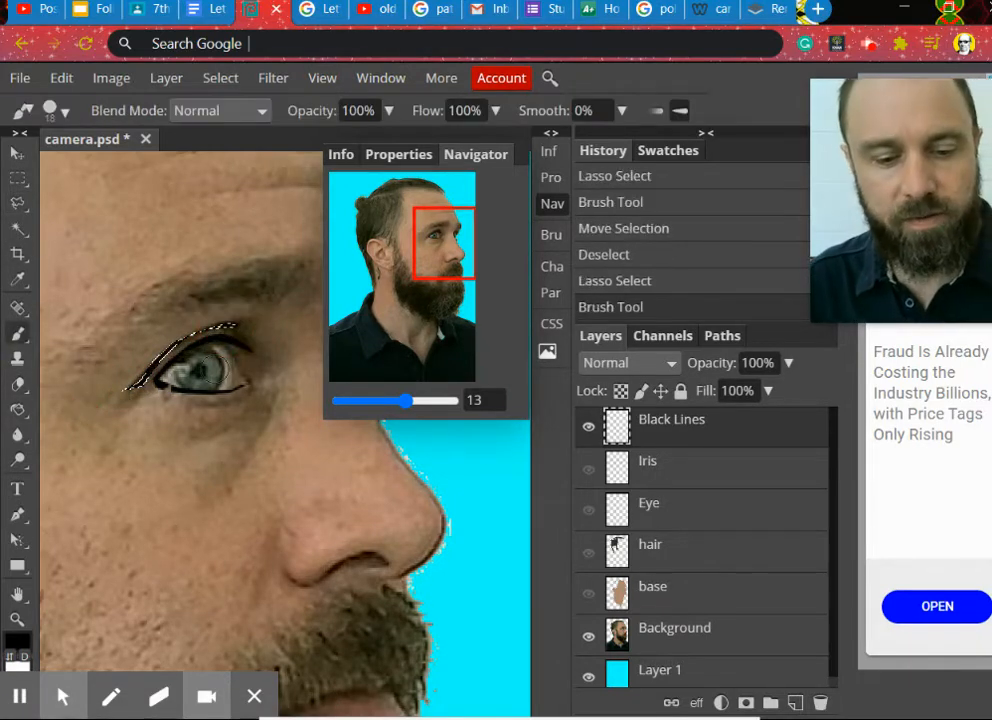
{"action": "key", "text": "ctrl+d"}
Show the Iris, Eye, hair and base layers again to check the eye lines against the whole picture.
{"action": "left_click", "coordinate": [589, 468]}
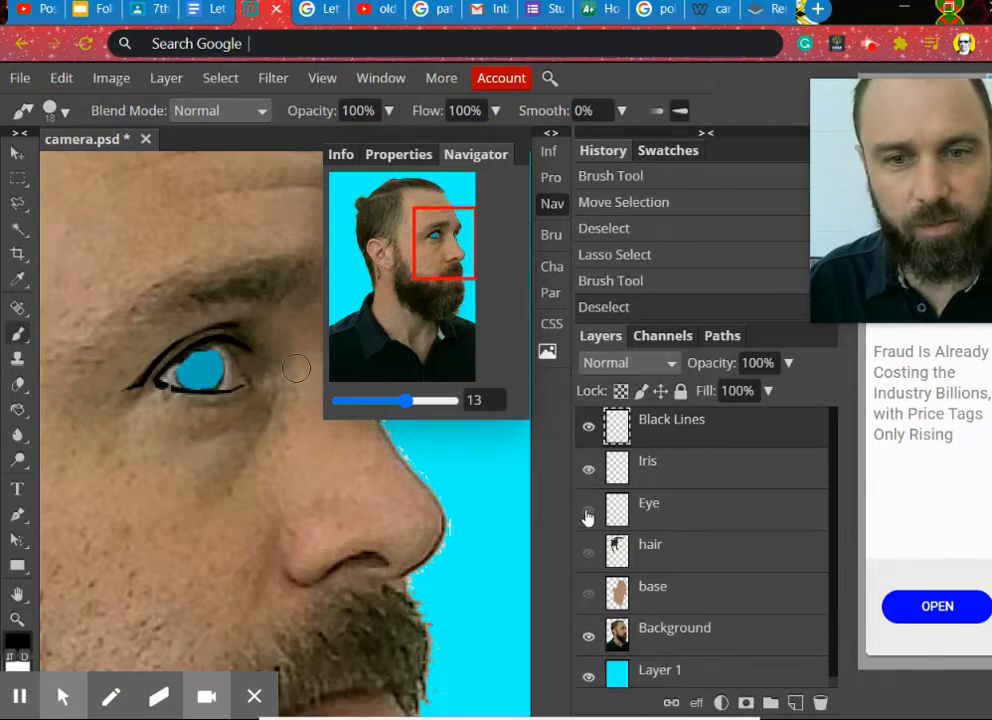
{"action": "left_click", "coordinate": [589, 510]}
{"action": "left_click", "coordinate": [589, 551]}
{"action": "left_click", "coordinate": [589, 593]}
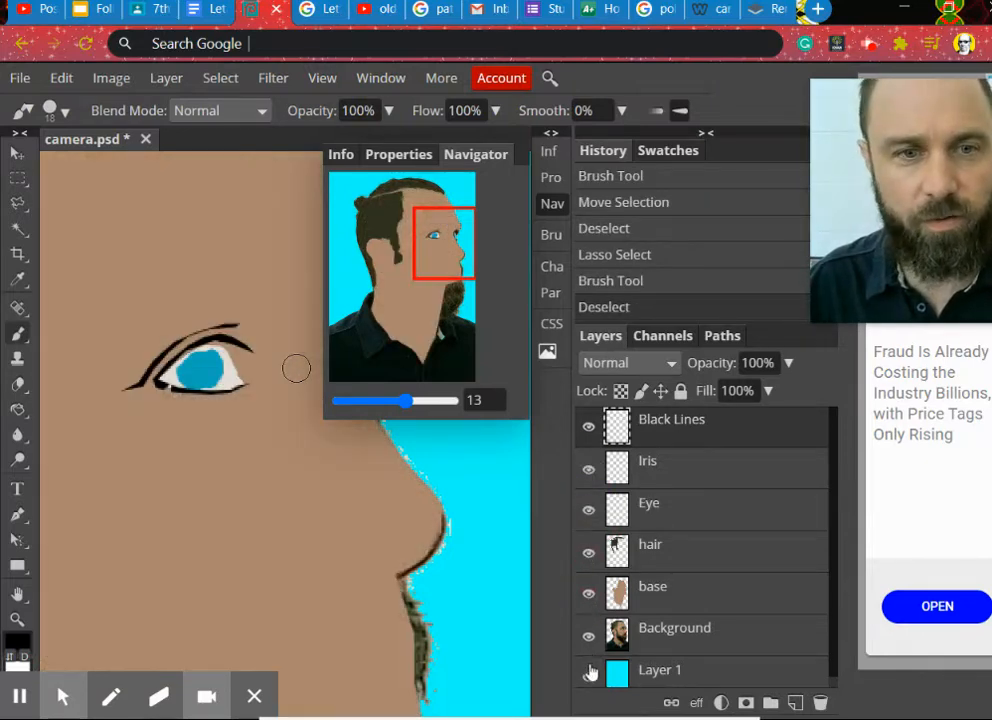
{"action": "left_click_drag", "start_coordinate": [406, 402], "coordinate": [398, 400]}
{"action": "left_click", "coordinate": [547, 210]}
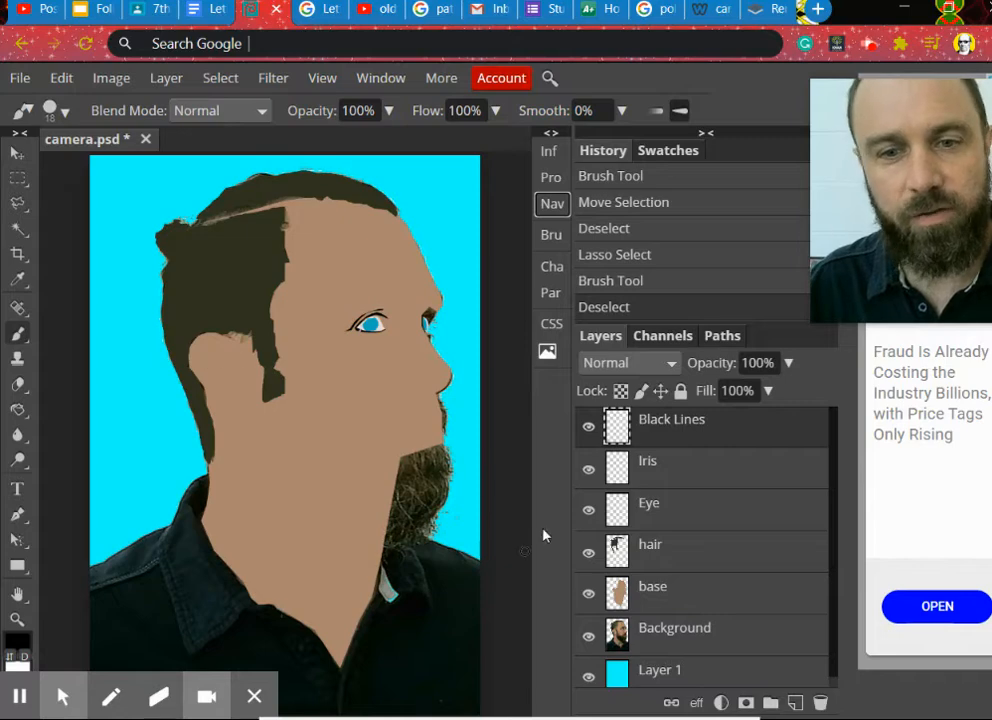
Hide the base layer so the original photo of the ear can be traced.
{"action": "left_click", "coordinate": [589, 597]}
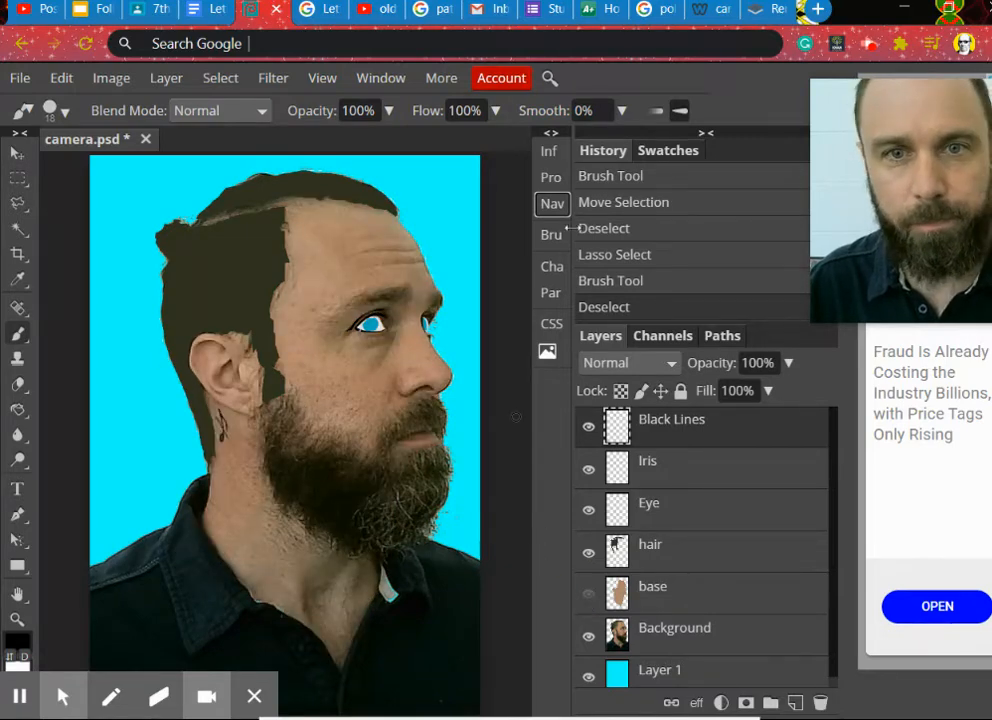
{"action": "left_click", "coordinate": [552, 204]}
{"action": "left_click_drag", "start_coordinate": [395, 401], "coordinate": [411, 401]}
{"action": "mouse_move", "coordinate": [421, 288]}
{"action": "left_mouse_down"}
{"action": "mouse_move", "coordinate": [438, 275]}
{"action": "mouse_move", "coordinate": [386, 258]}
{"action": "left_mouse_up"}
Outline the curved shadow under the ear's upper rim with the Polygonal Lasso and brush it black.
{"action": "left_click_drag", "start_coordinate": [17, 201], "coordinate": [68, 236]}
{"action": "left_click", "coordinate": [195, 272]}
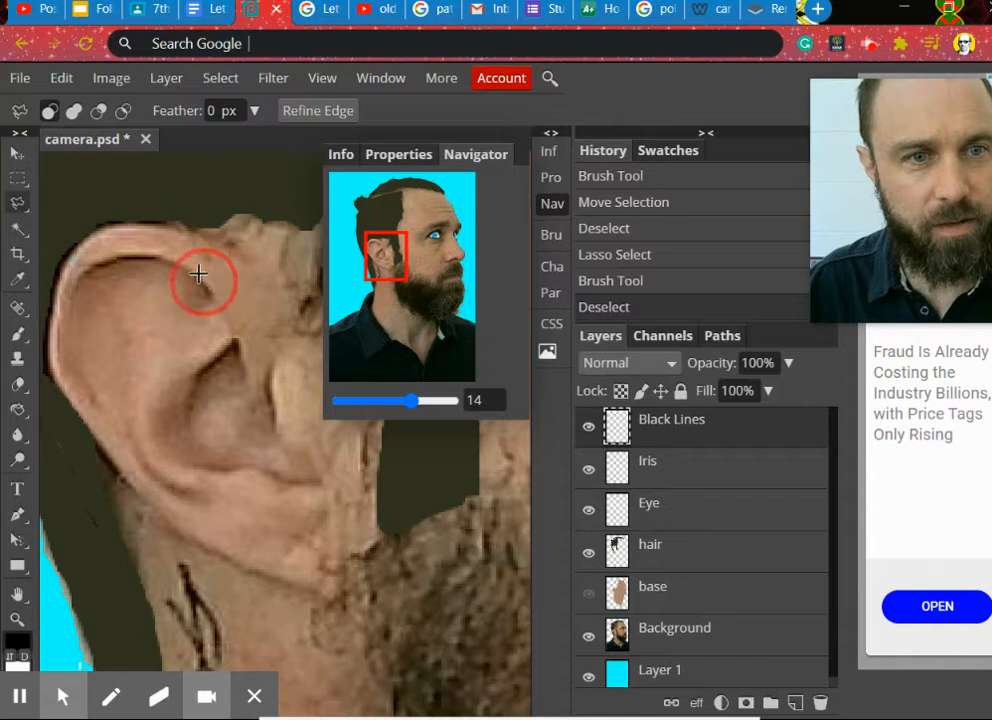
{"action": "left_click", "coordinate": [110, 257]}
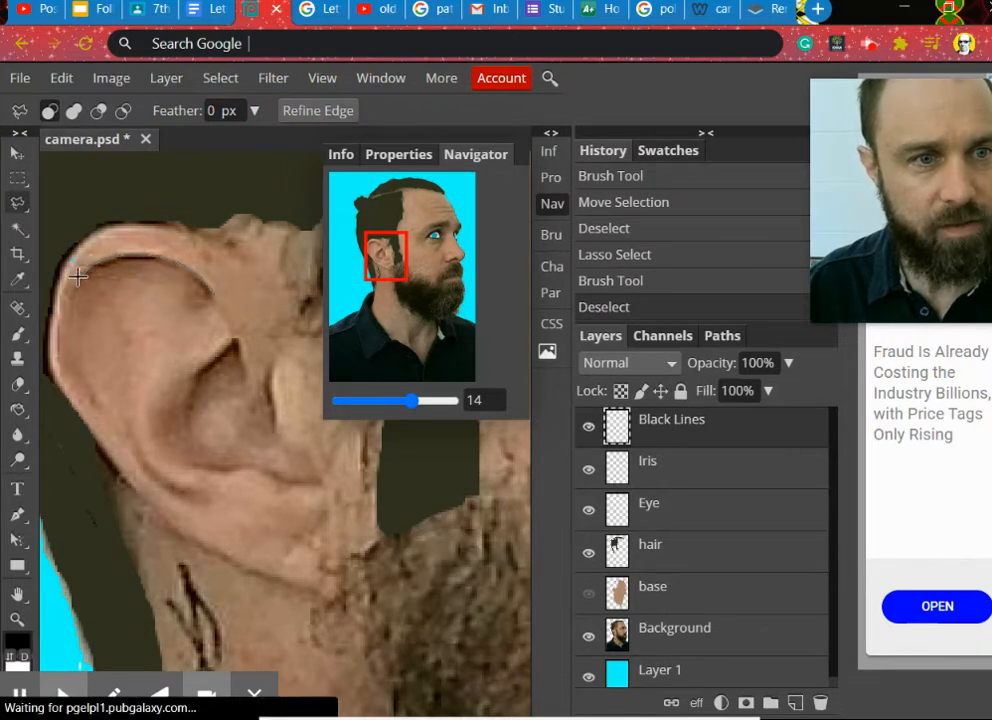
{"action": "left_click", "coordinate": [71, 306]}
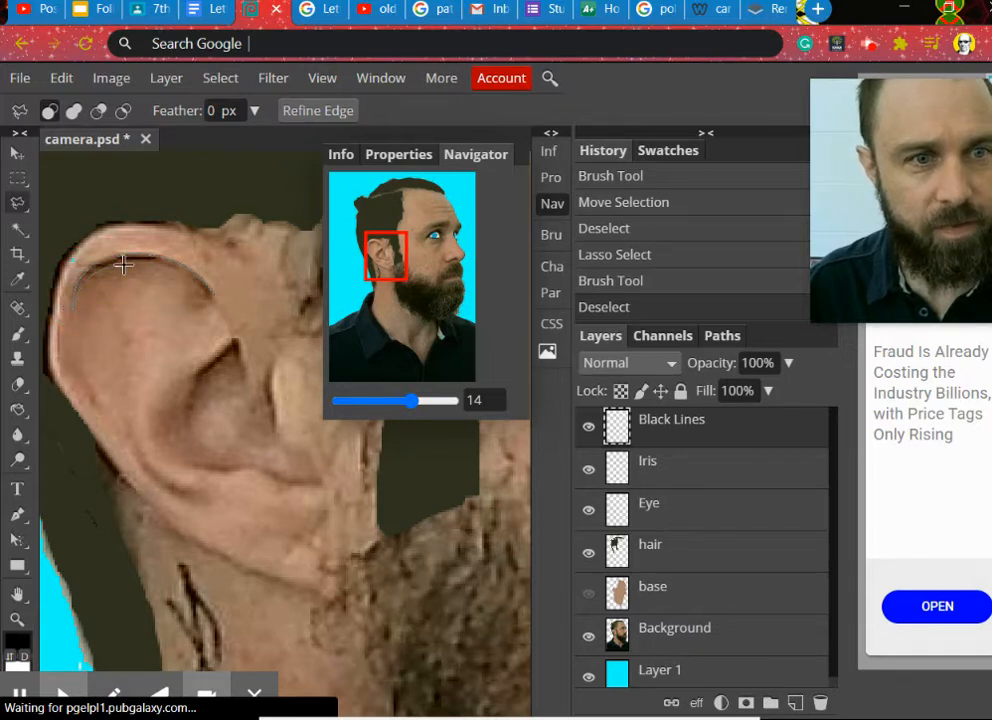
{"action": "double_click", "coordinate": [193, 276]}
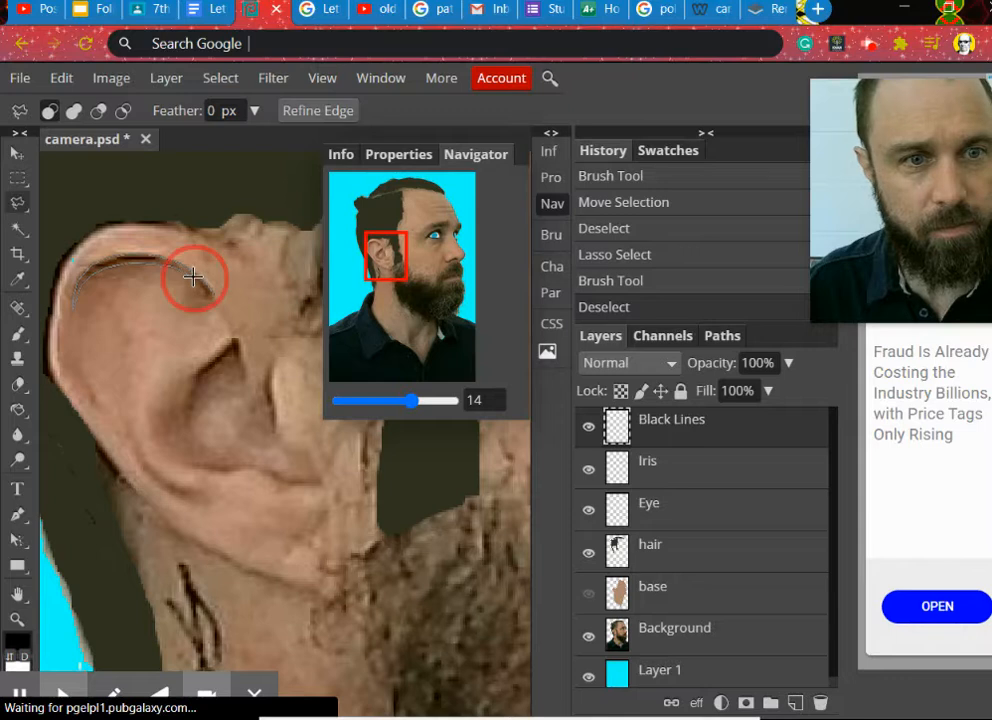
{"action": "left_click", "coordinate": [17, 335]}
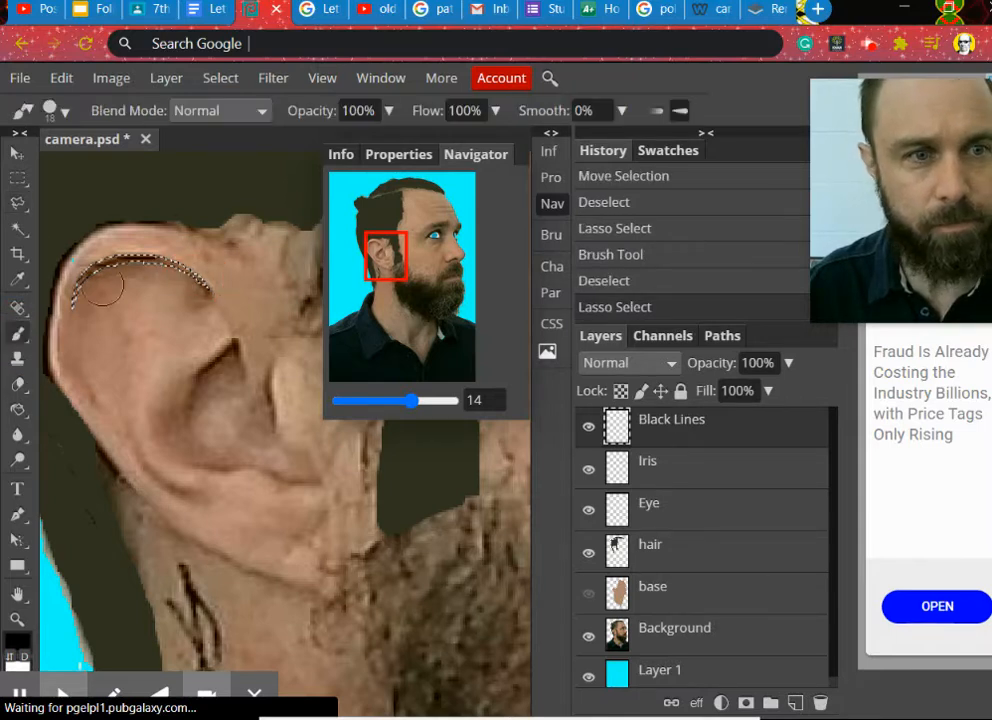
{"action": "mouse_move", "coordinate": [209, 297]}
{"action": "left_mouse_down"}
{"action": "mouse_move", "coordinate": [122, 268]}
{"action": "mouse_move", "coordinate": [92, 282]}
{"action": "mouse_move", "coordinate": [80, 302]}
{"action": "mouse_move", "coordinate": [138, 268]}
{"action": "mouse_move", "coordinate": [208, 300]}
{"action": "left_mouse_up"}
Outline the angled fold above the ear canal with the Polygonal Lasso and brush it black.
{"action": "left_click", "coordinate": [17, 204]}
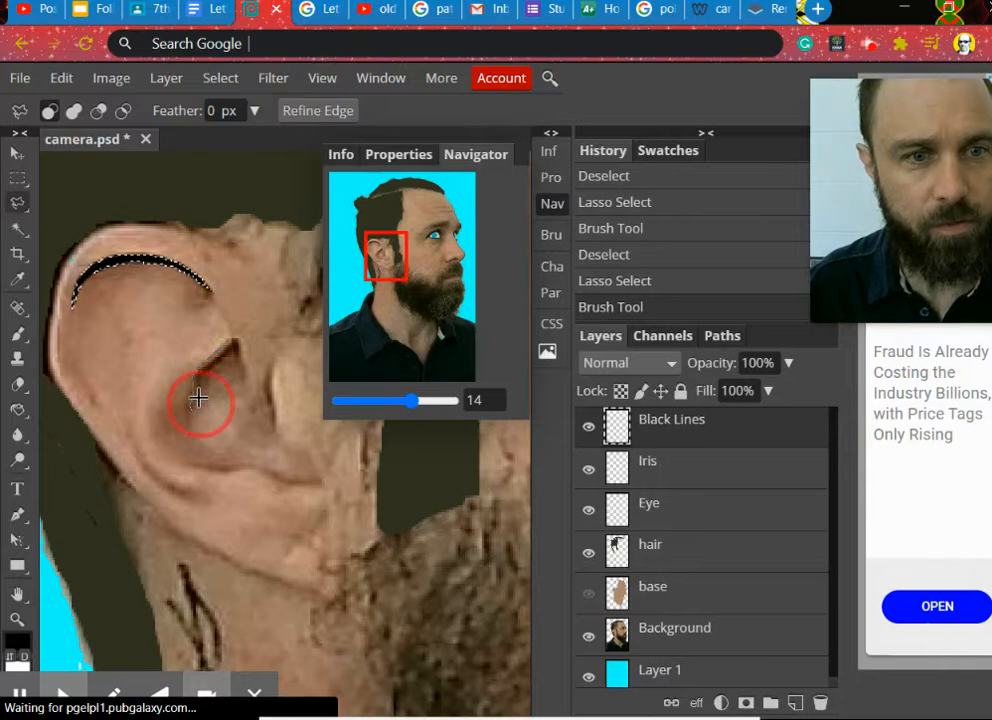
{"action": "mouse_move", "coordinate": [192, 408]}
{"action": "left_mouse_down"}
{"action": "mouse_move", "coordinate": [232, 346]}
{"action": "mouse_move", "coordinate": [245, 388]}
{"action": "mouse_move", "coordinate": [238, 340]}
{"action": "mouse_move", "coordinate": [237, 402]}
{"action": "left_mouse_up"}
{"action": "left_click", "coordinate": [17, 333]}
Outline the short curved fold above the earlobe with the Polygonal Lasso and brush it black.
{"action": "left_click", "coordinate": [17, 203]}
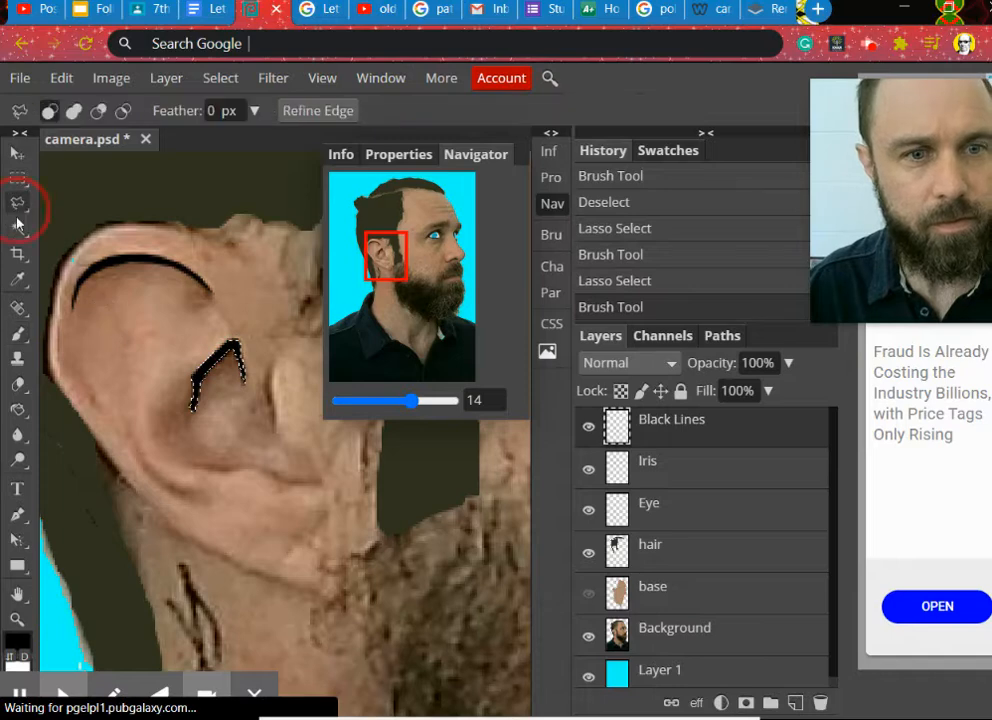
{"action": "left_click", "coordinate": [137, 433]}
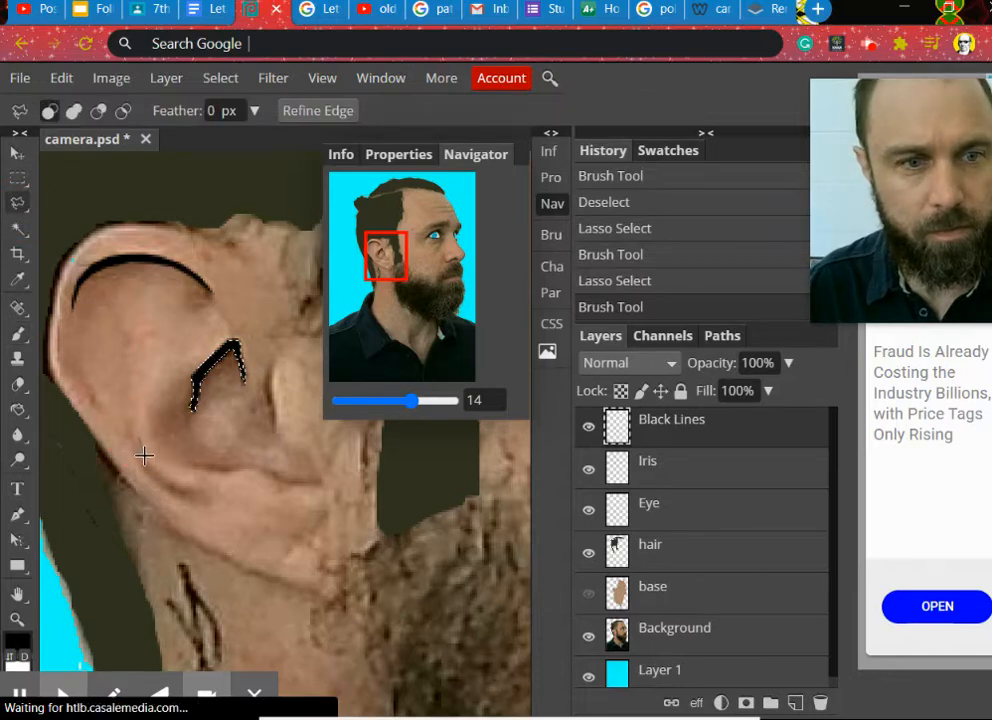
{"action": "left_click", "coordinate": [147, 464]}
{"action": "left_click", "coordinate": [174, 487]}
{"action": "left_click", "coordinate": [208, 492]}
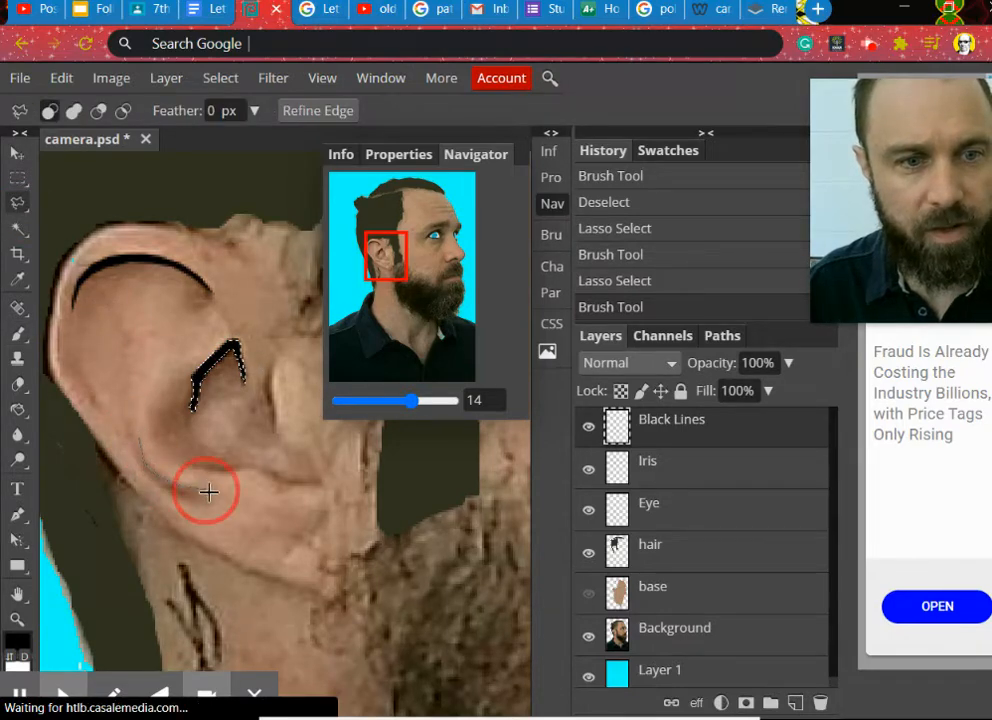
{"action": "left_click", "coordinate": [199, 496]}
{"action": "left_click", "coordinate": [191, 499]}
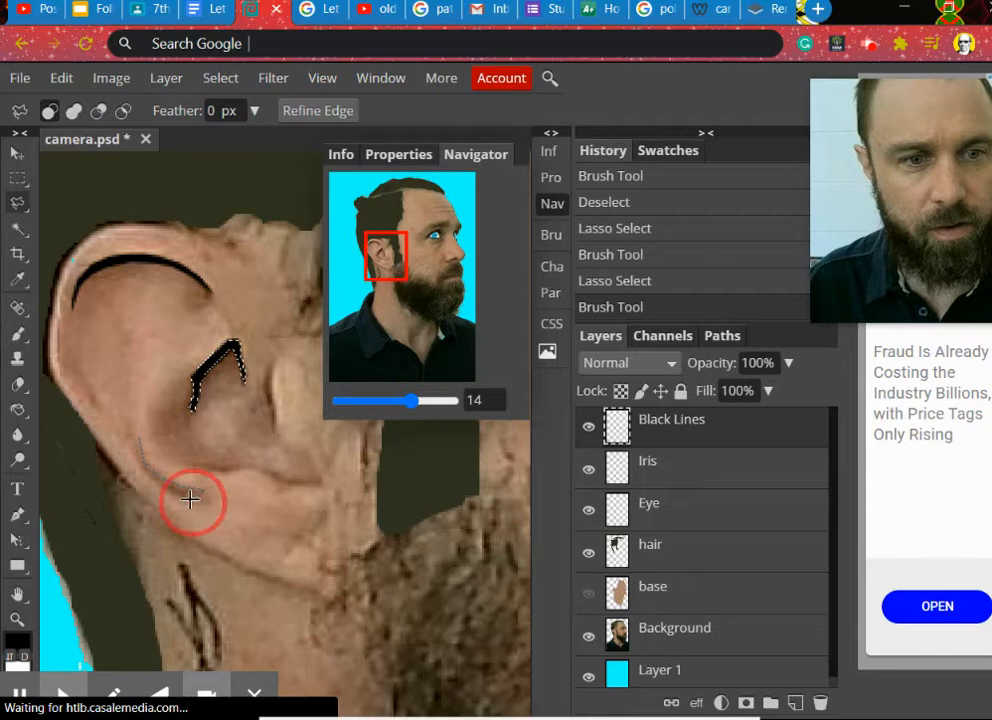
{"action": "double_click", "coordinate": [138, 457]}
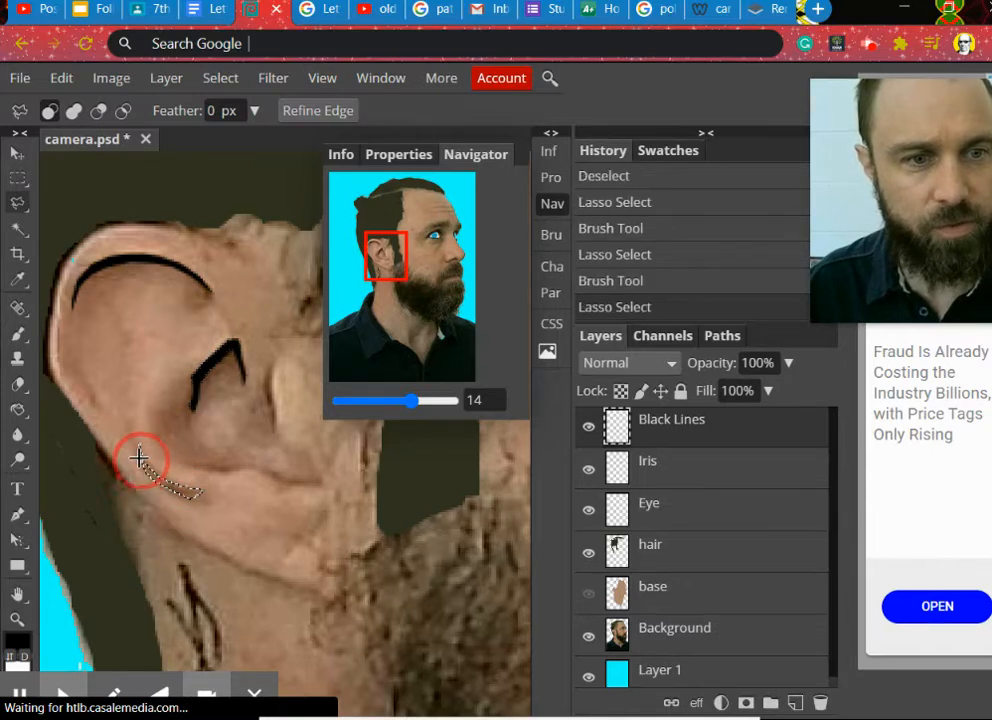
{"action": "left_click", "coordinate": [17, 333]}
{"action": "left_click_drag", "start_coordinate": [144, 434], "coordinate": [240, 540]}
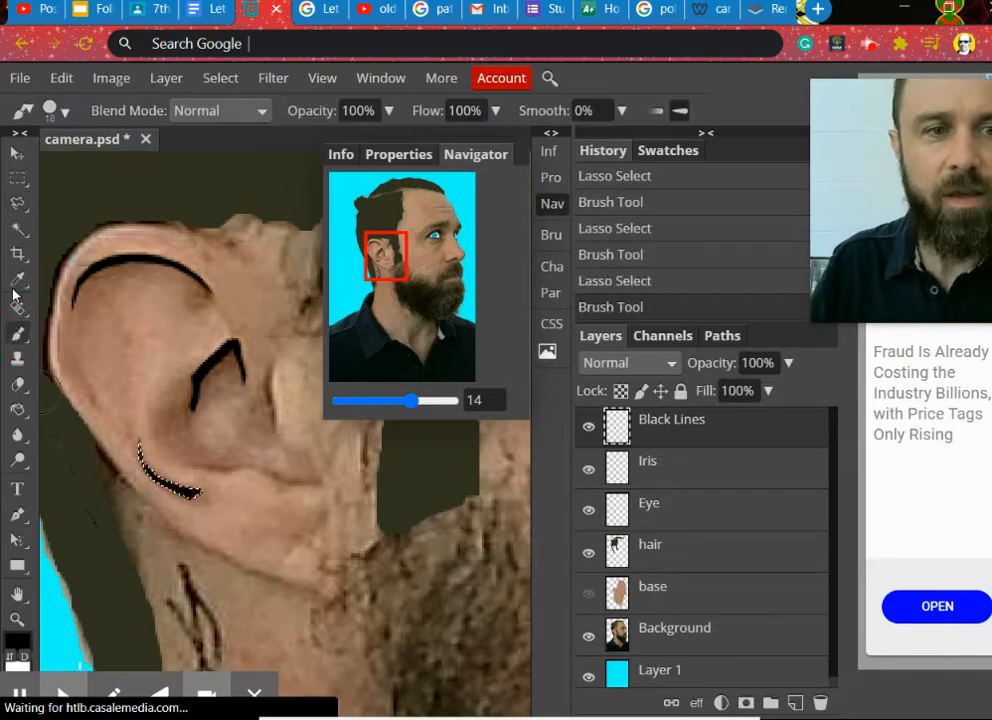
Outline a thin band along the ear's outer rim, from its top down the back edge, and brush it black.
{"action": "left_click", "coordinate": [17, 203]}
{"action": "mouse_move", "coordinate": [170, 228]}
{"action": "left_mouse_down"}
{"action": "mouse_move", "coordinate": [83, 231]}
{"action": "mouse_move", "coordinate": [51, 290]}
{"action": "mouse_move", "coordinate": [63, 294]}
{"action": "mouse_move", "coordinate": [53, 371]}
{"action": "mouse_move", "coordinate": [103, 436]}
{"action": "mouse_move", "coordinate": [61, 378]}
{"action": "mouse_move", "coordinate": [66, 316]}
{"action": "left_mouse_up"}
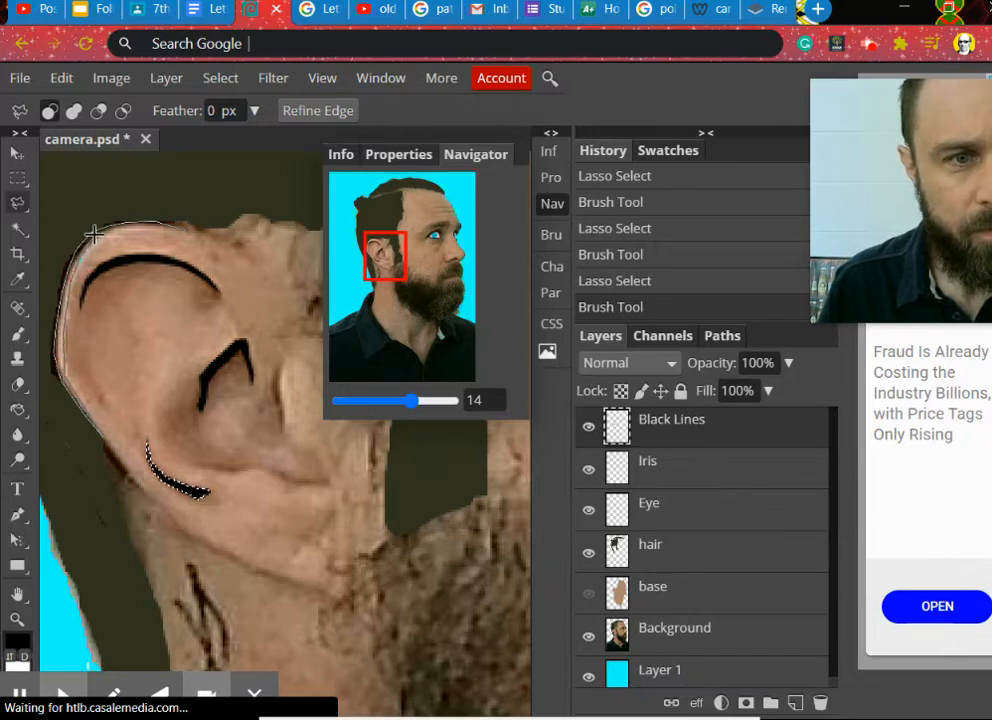
{"action": "left_click_drag", "start_coordinate": [93, 233], "coordinate": [142, 230]}
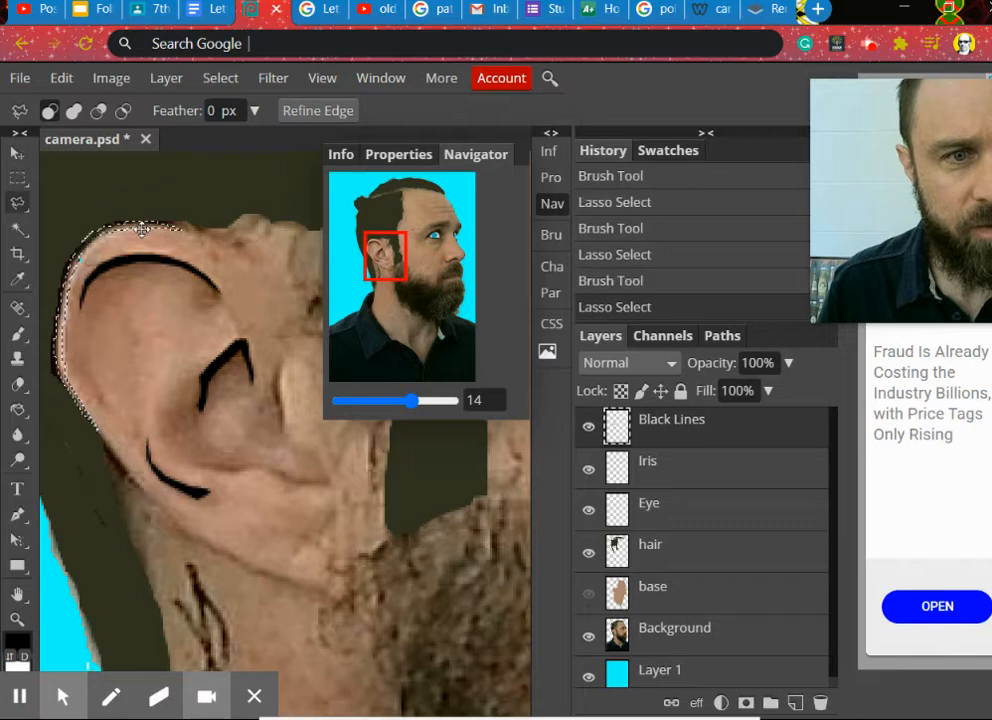
{"action": "left_click", "coordinate": [18, 335]}
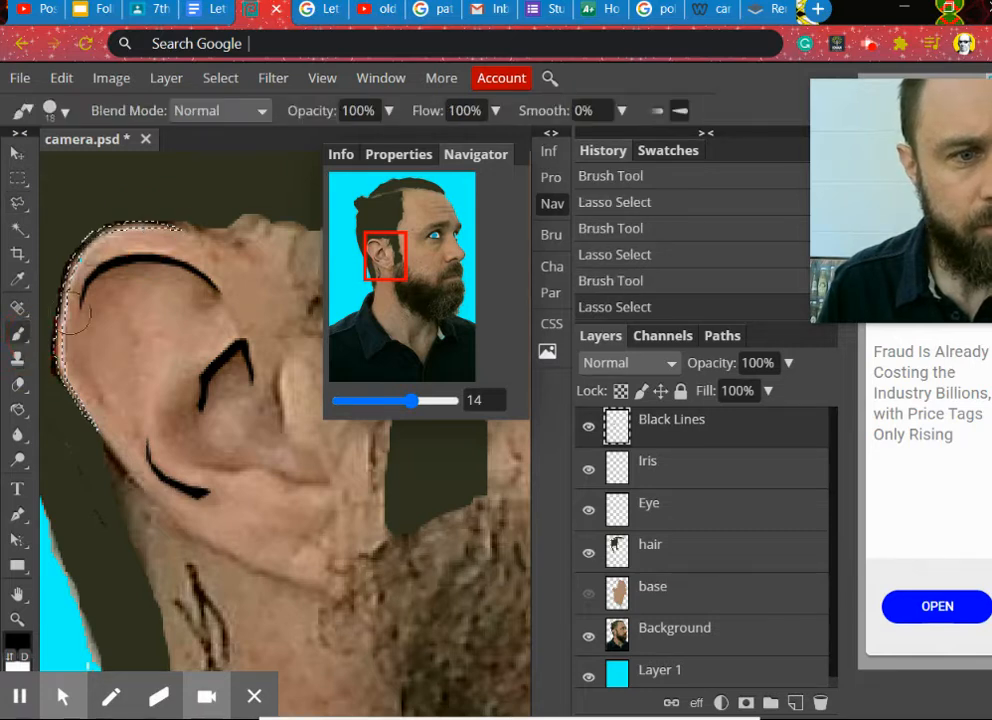
{"action": "left_click", "coordinate": [148, 225]}
{"action": "mouse_move", "coordinate": [148, 225]}
{"action": "left_mouse_down"}
{"action": "mouse_move", "coordinate": [68, 274]}
{"action": "mouse_move", "coordinate": [62, 390]}
{"action": "mouse_move", "coordinate": [128, 505]}
{"action": "left_mouse_up"}
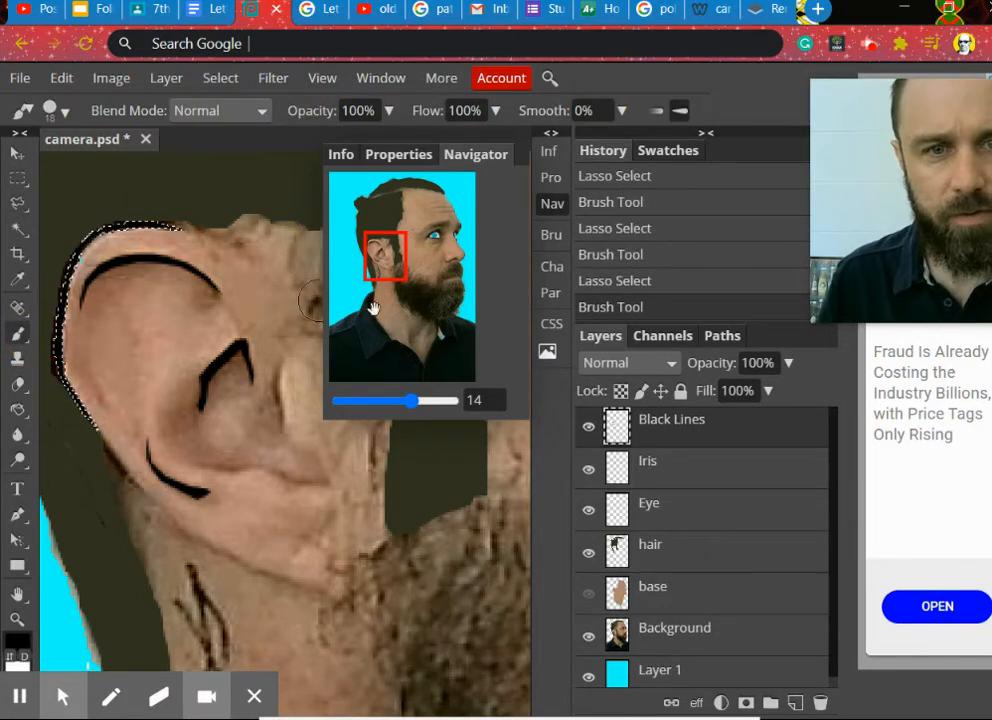
Clear the ear rim selection and show the base layer to check the black ear lines over the flat skin.
{"action": "left_click", "coordinate": [414, 402]}
{"action": "left_click_drag", "start_coordinate": [381, 259], "coordinate": [422, 262]}
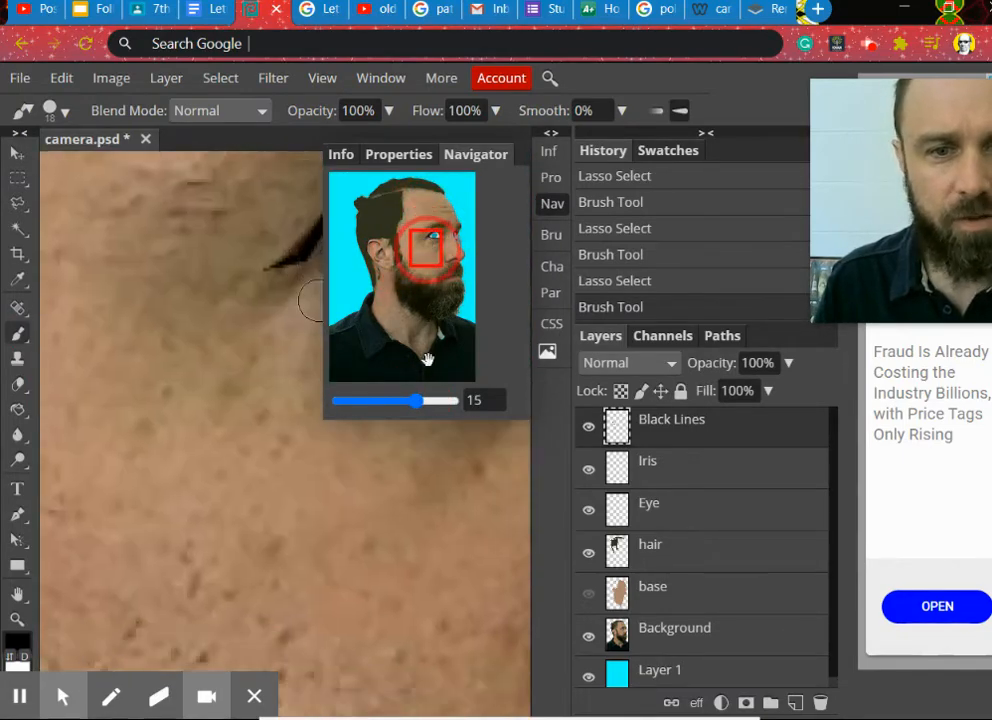
{"action": "left_click_drag", "start_coordinate": [419, 404], "coordinate": [405, 401]}
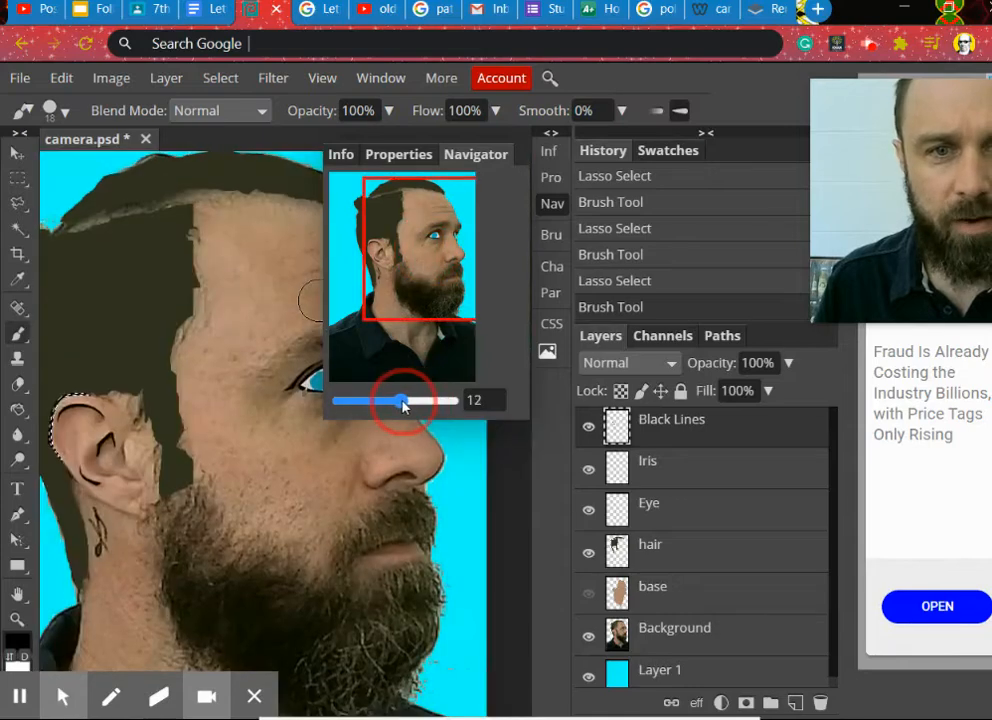
{"action": "left_click", "coordinate": [551, 204]}
{"action": "left_click", "coordinate": [551, 204]}
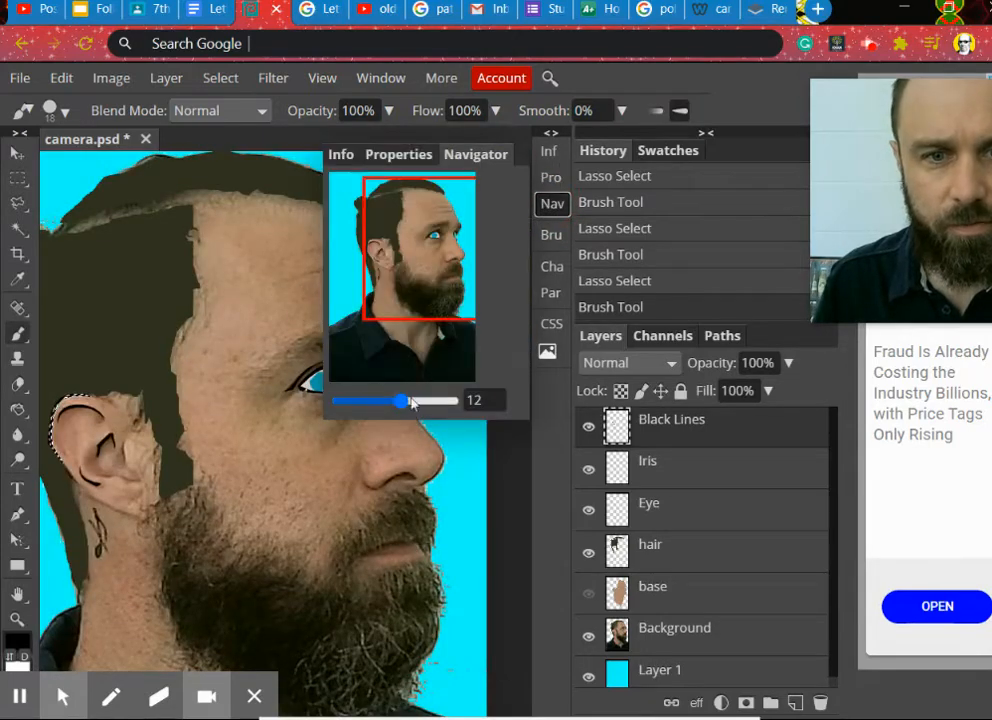
{"action": "left_click_drag", "start_coordinate": [405, 402], "coordinate": [402, 402]}
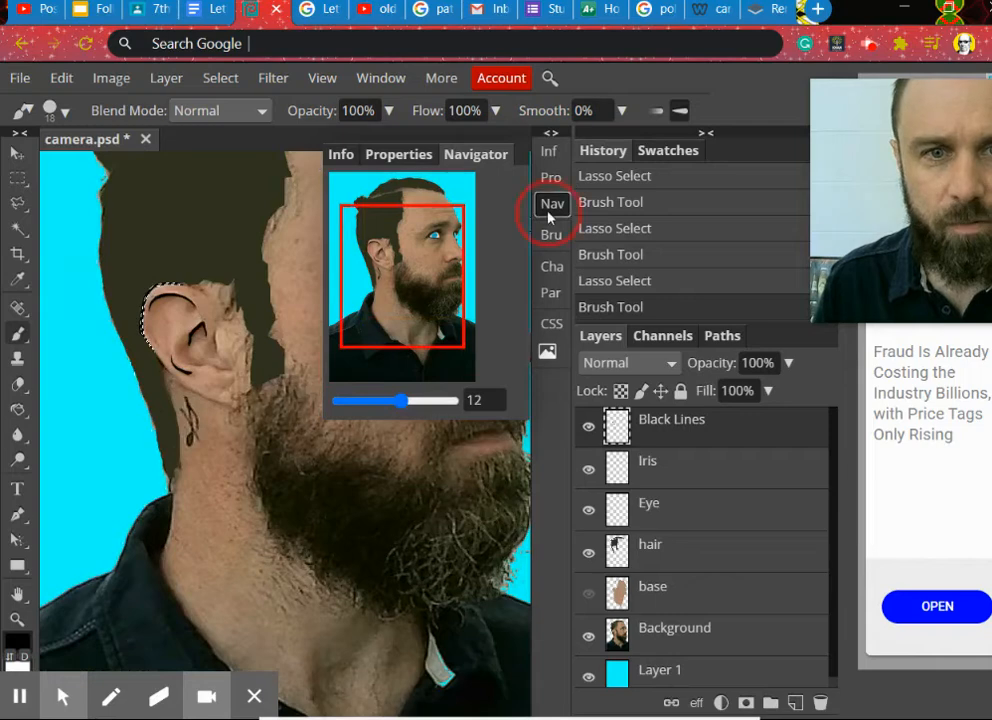
{"action": "left_click", "coordinate": [550, 206]}
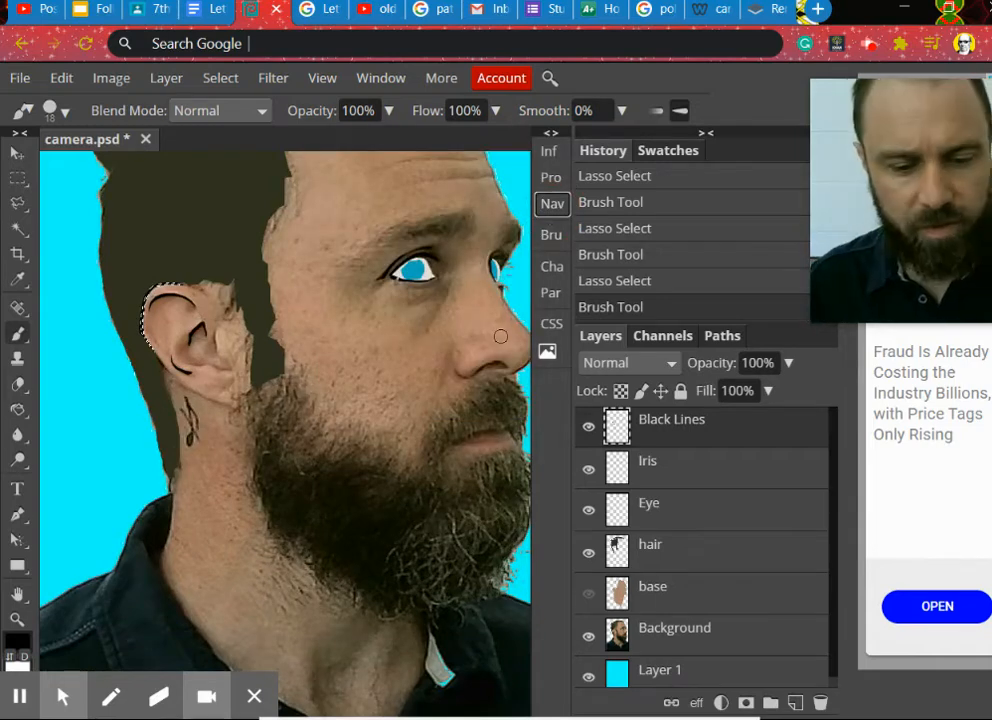
{"action": "key", "text": "ctrl+d"}
{"action": "left_click", "coordinate": [588, 594]}
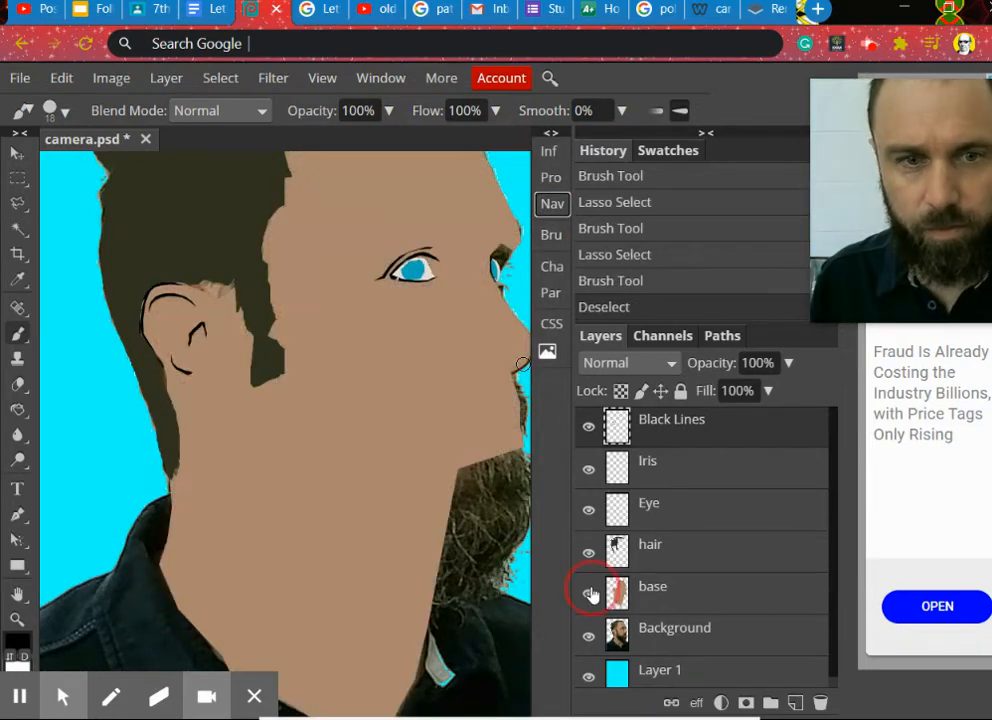
Fit the whole portrait in view and toggle the base layer to compare the black lines with the photo.
{"action": "left_click", "coordinate": [565, 203]}
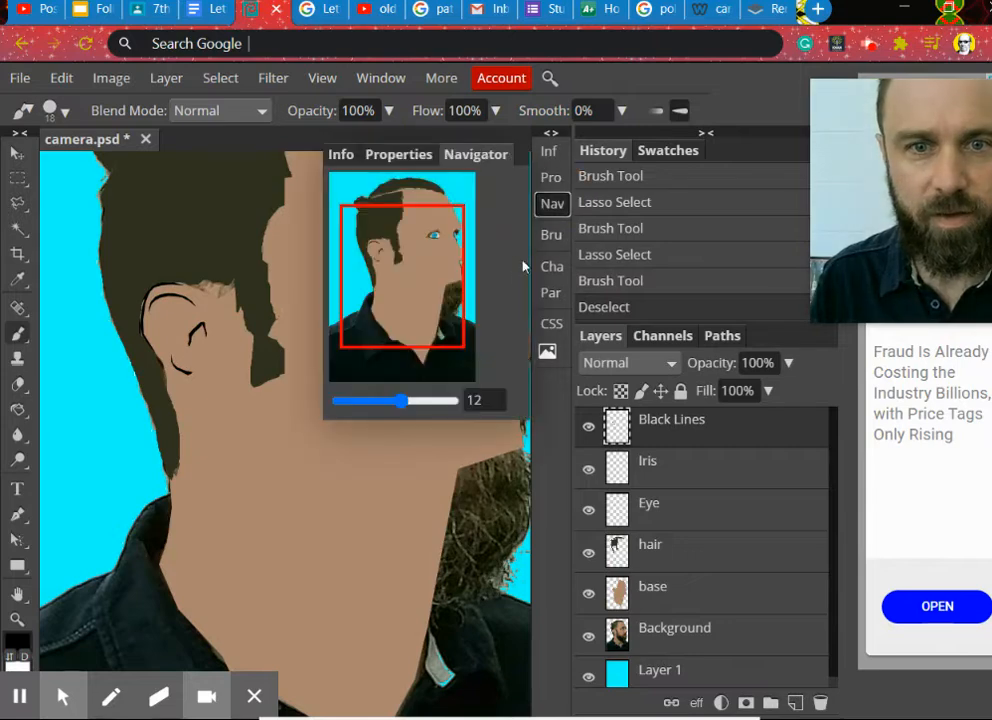
{"action": "left_click", "coordinate": [400, 401]}
{"action": "left_click_drag", "start_coordinate": [400, 401], "coordinate": [398, 401]}
{"action": "left_click", "coordinate": [551, 212]}
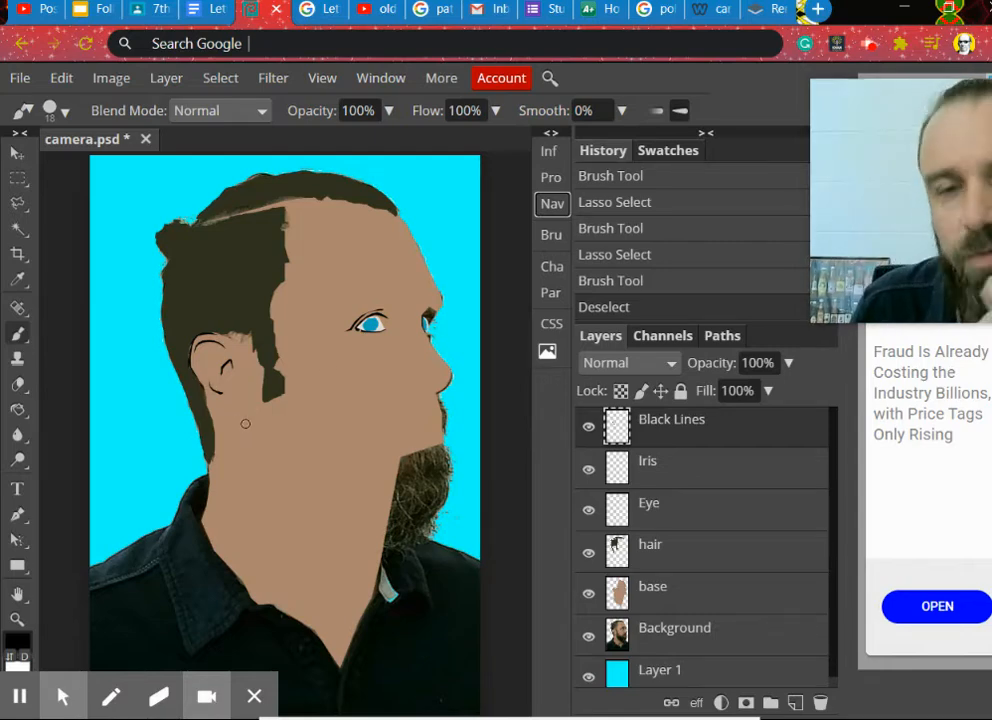
{"action": "left_click", "coordinate": [589, 596]}
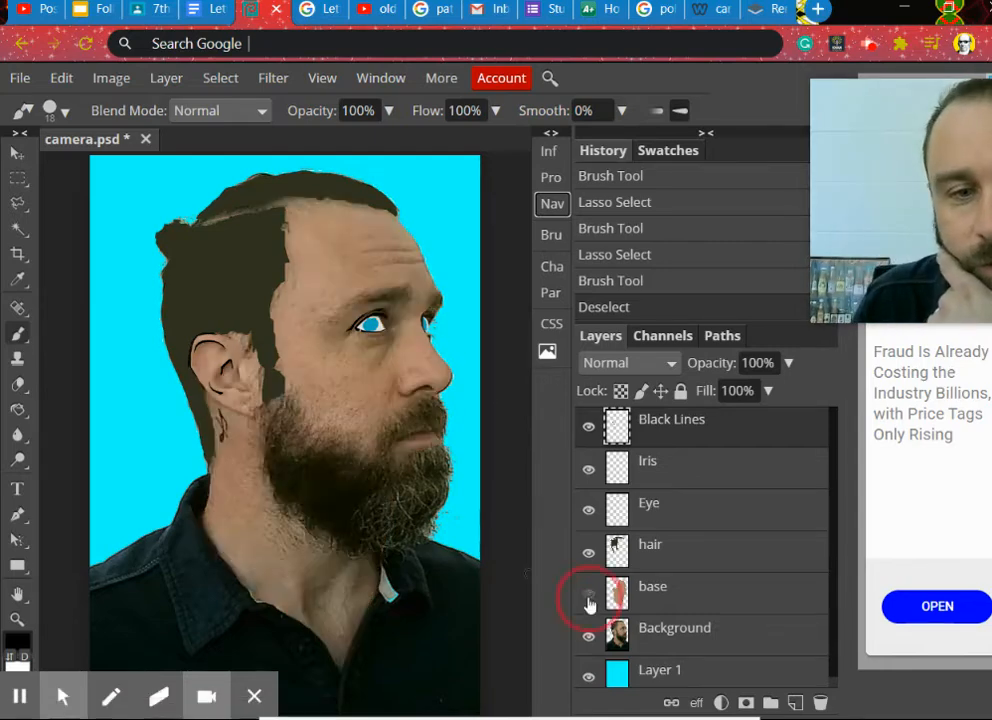
{"action": "double_click", "coordinate": [589, 597]}
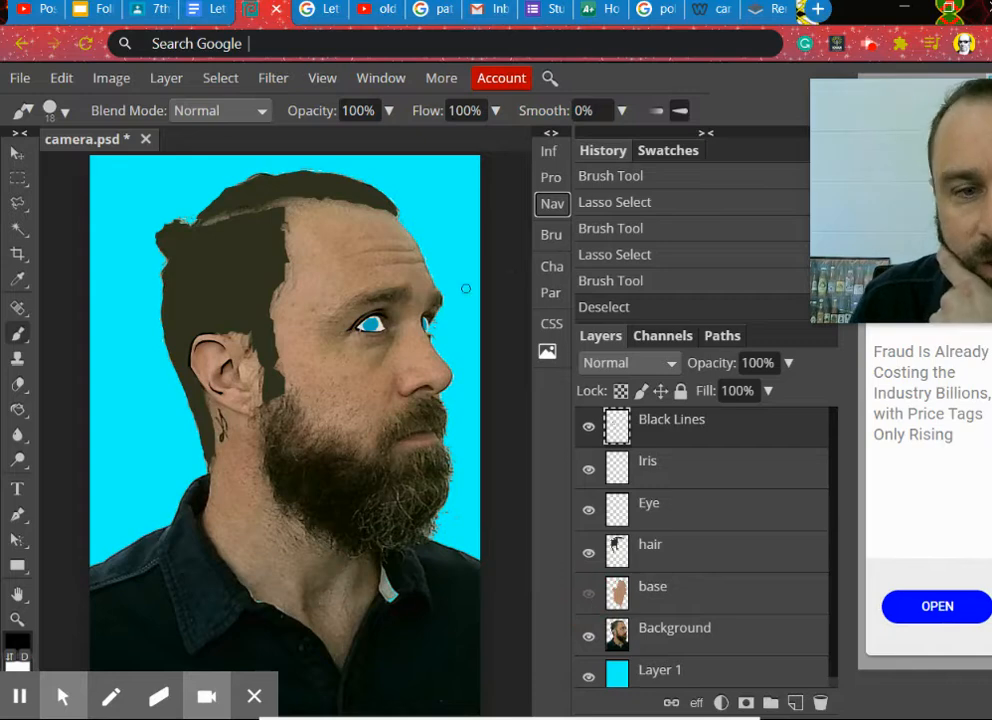
{"action": "left_click", "coordinate": [584, 594]}
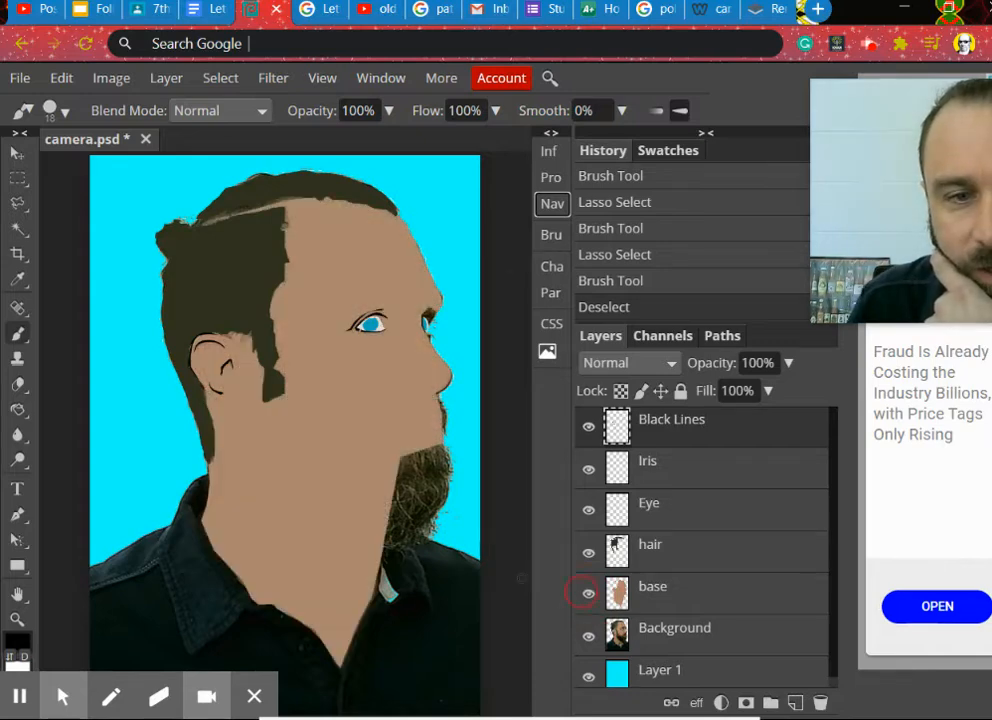
Hide the base layer, outline a thin line along the earlobe's lower edge with the lasso, brush it black and deselect.
{"action": "left_click", "coordinate": [587, 592]}
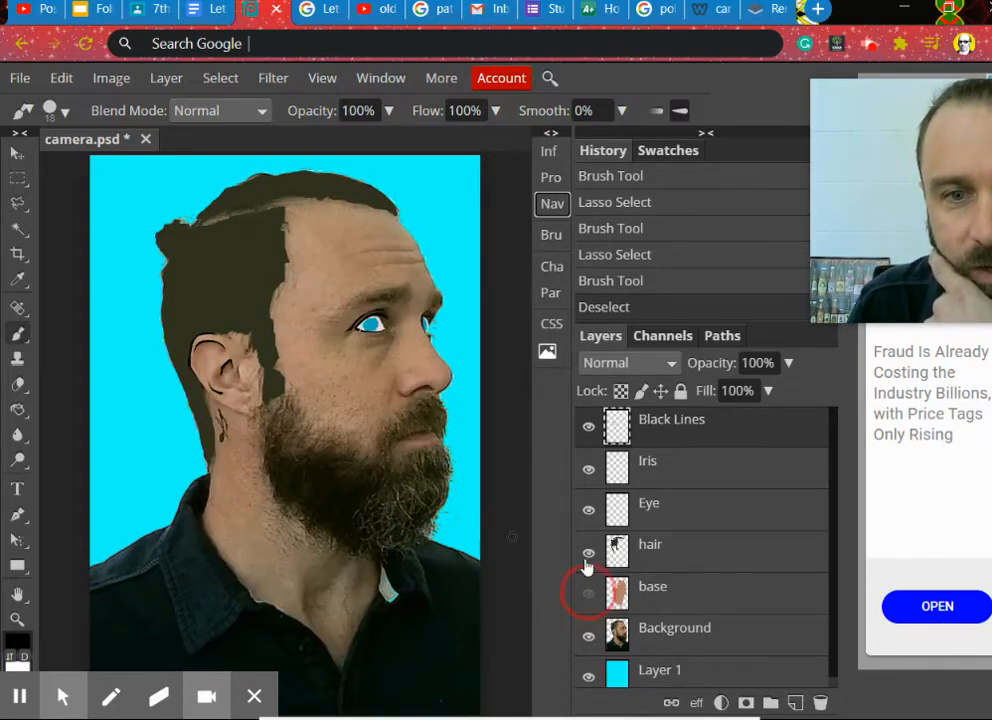
{"action": "left_click", "coordinate": [552, 204]}
{"action": "left_click_drag", "start_coordinate": [416, 402], "coordinate": [427, 401]}
{"action": "left_click_drag", "start_coordinate": [403, 275], "coordinate": [385, 263]}
{"action": "left_click", "coordinate": [25, 205]}
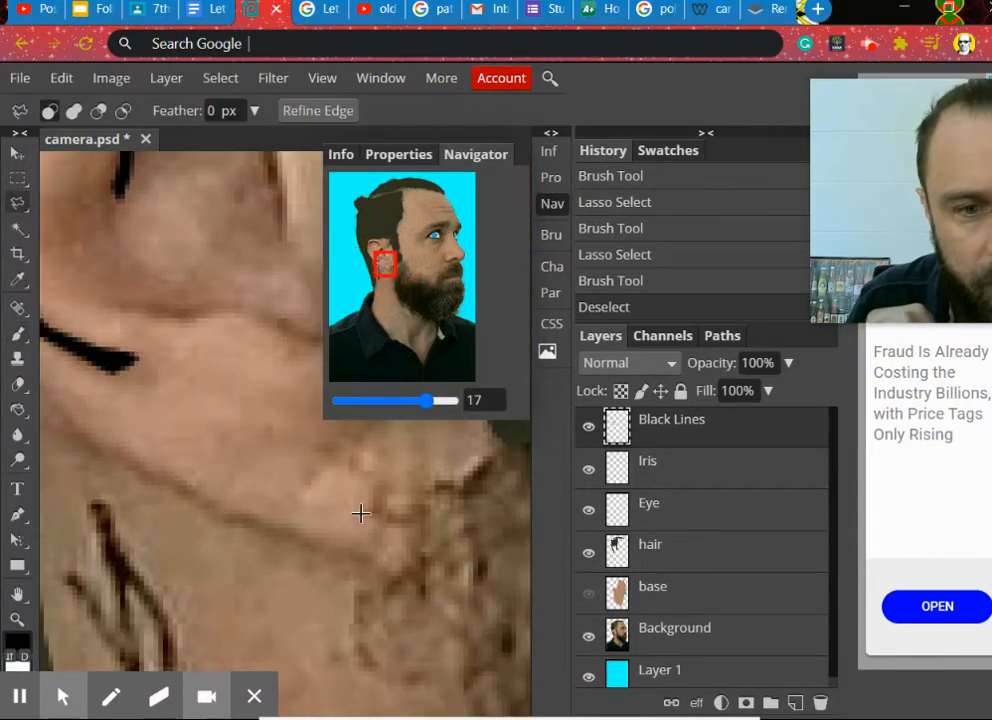
{"action": "mouse_move", "coordinate": [361, 556]}
{"action": "left_mouse_down"}
{"action": "mouse_move", "coordinate": [206, 496]}
{"action": "mouse_move", "coordinate": [45, 400]}
{"action": "mouse_move", "coordinate": [51, 372]}
{"action": "mouse_move", "coordinate": [197, 397]}
{"action": "left_mouse_up"}
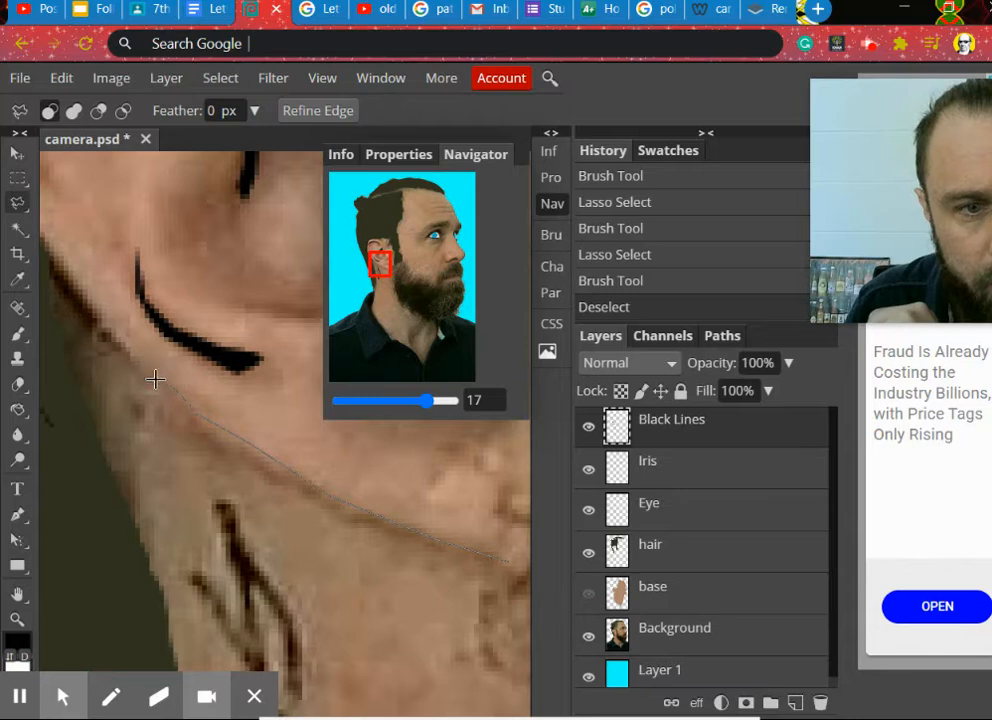
{"action": "left_click_drag", "start_coordinate": [146, 373], "coordinate": [190, 412]}
{"action": "left_click_drag", "start_coordinate": [283, 474], "coordinate": [353, 513]}
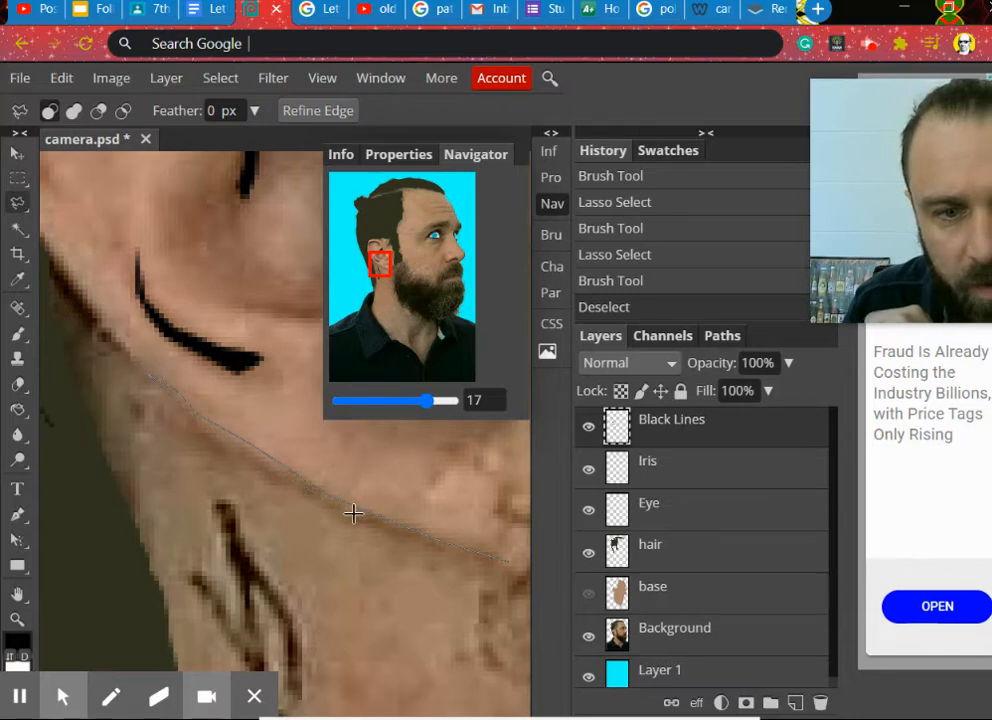
{"action": "left_click_drag", "start_coordinate": [445, 547], "coordinate": [486, 558]}
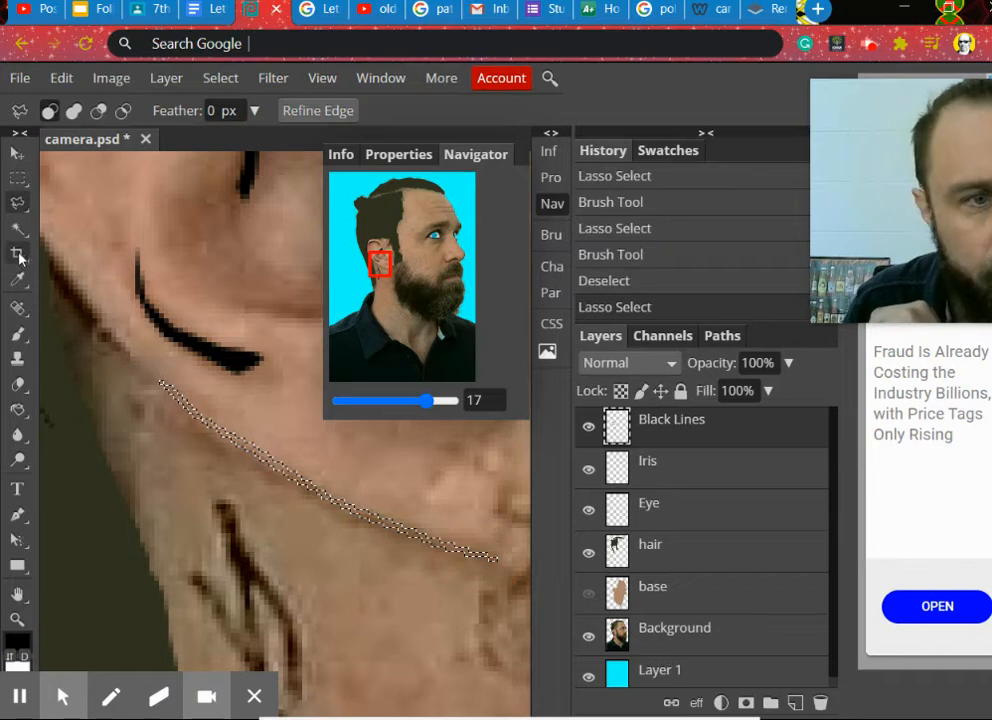
{"action": "left_click", "coordinate": [17, 333]}
{"action": "mouse_move", "coordinate": [160, 384]}
{"action": "left_mouse_down"}
{"action": "mouse_move", "coordinate": [199, 420]}
{"action": "mouse_move", "coordinate": [465, 531]}
{"action": "mouse_move", "coordinate": [272, 427]}
{"action": "mouse_move", "coordinate": [381, 523]}
{"action": "left_mouse_up"}
{"action": "key", "text": "ctrl+d"}
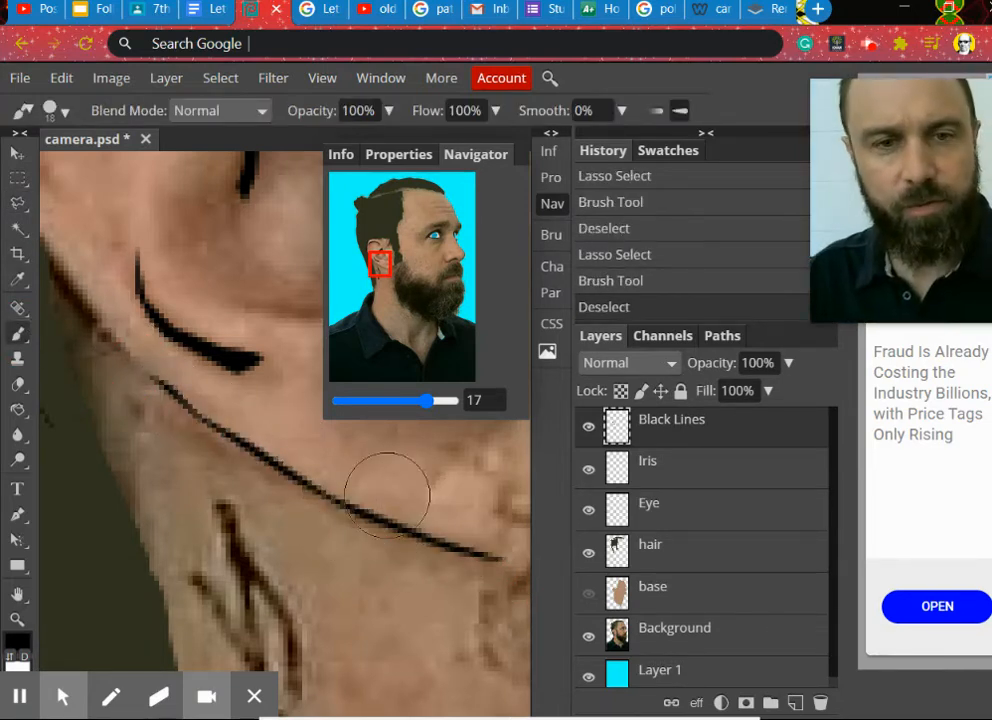
Show the base layer with the whole portrait in view to check the earlobe line over the flat skin.
{"action": "left_click", "coordinate": [430, 405]}
{"action": "left_click_drag", "start_coordinate": [430, 405], "coordinate": [394, 401]}
{"action": "left_click", "coordinate": [550, 205]}
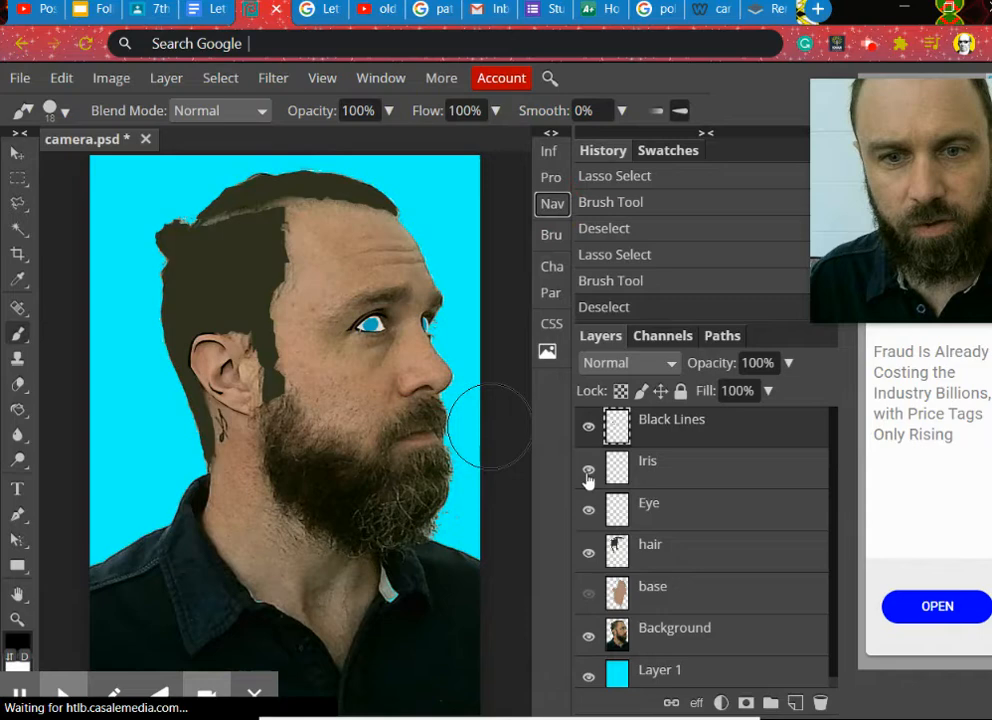
{"action": "left_click", "coordinate": [589, 594]}
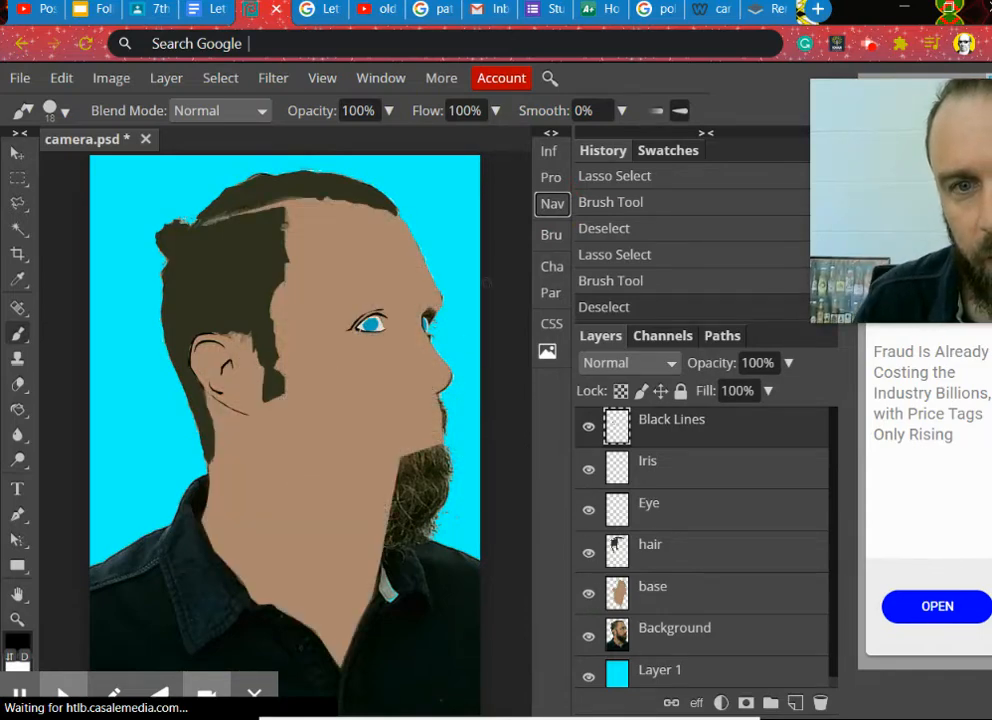
Hide the base layer, outline the curved crease around the nostril wing with the lasso and brush it black.
{"action": "left_click", "coordinate": [552, 205]}
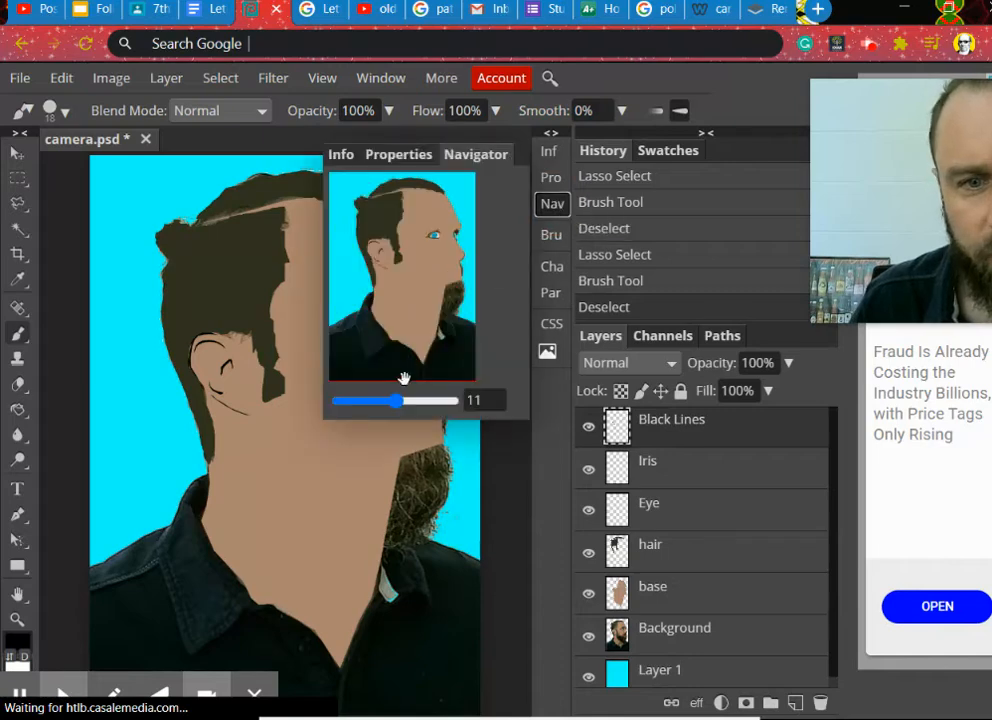
{"action": "left_click_drag", "start_coordinate": [396, 401], "coordinate": [411, 402]}
{"action": "left_click_drag", "start_coordinate": [410, 283], "coordinate": [456, 254]}
{"action": "left_click", "coordinate": [589, 592]}
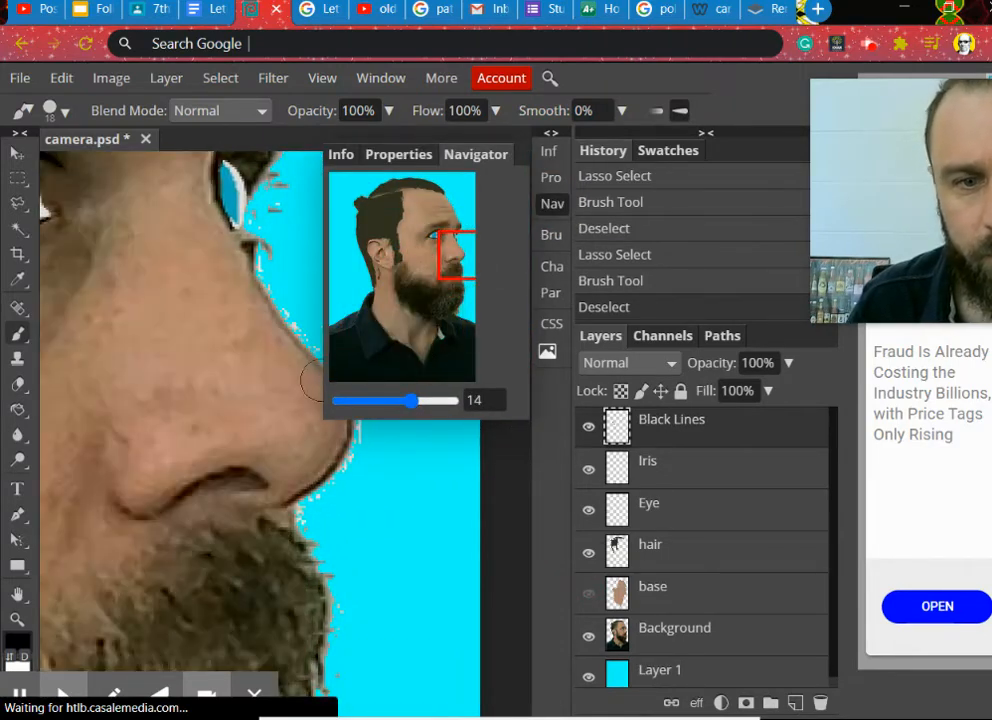
{"action": "left_click", "coordinate": [15, 207]}
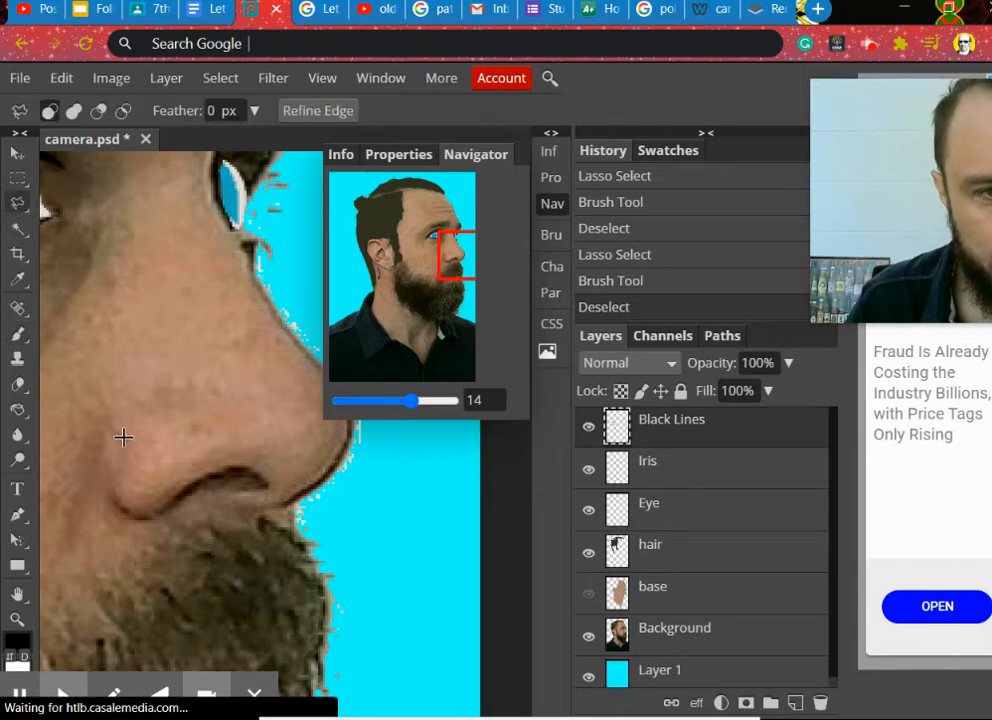
{"action": "left_click", "coordinate": [114, 477]}
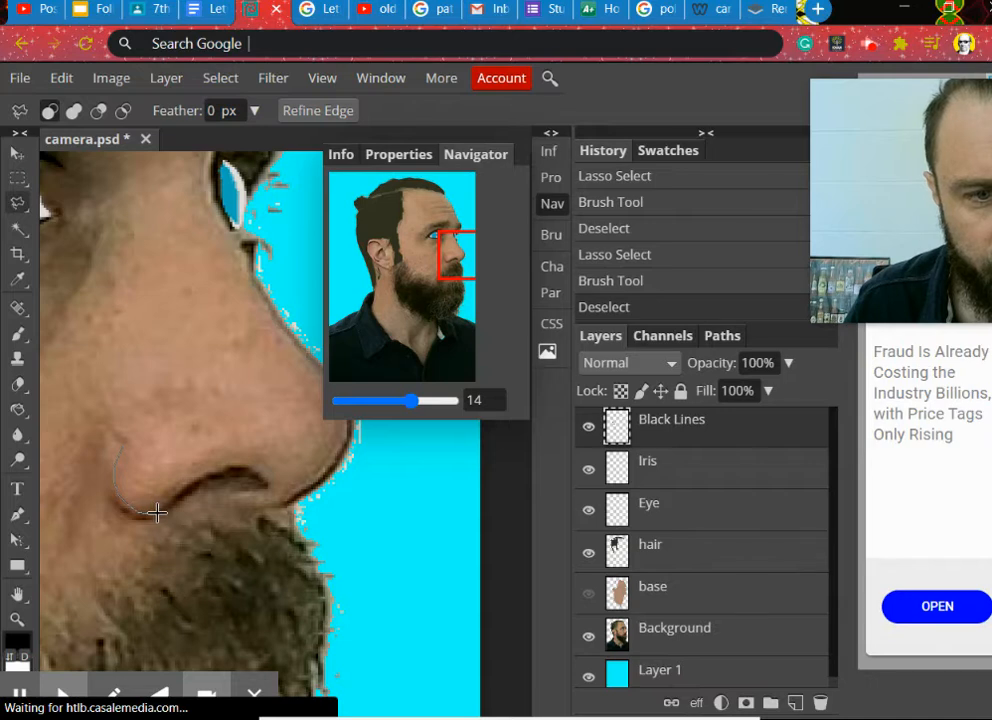
{"action": "left_click_drag", "start_coordinate": [160, 512], "coordinate": [106, 504]}
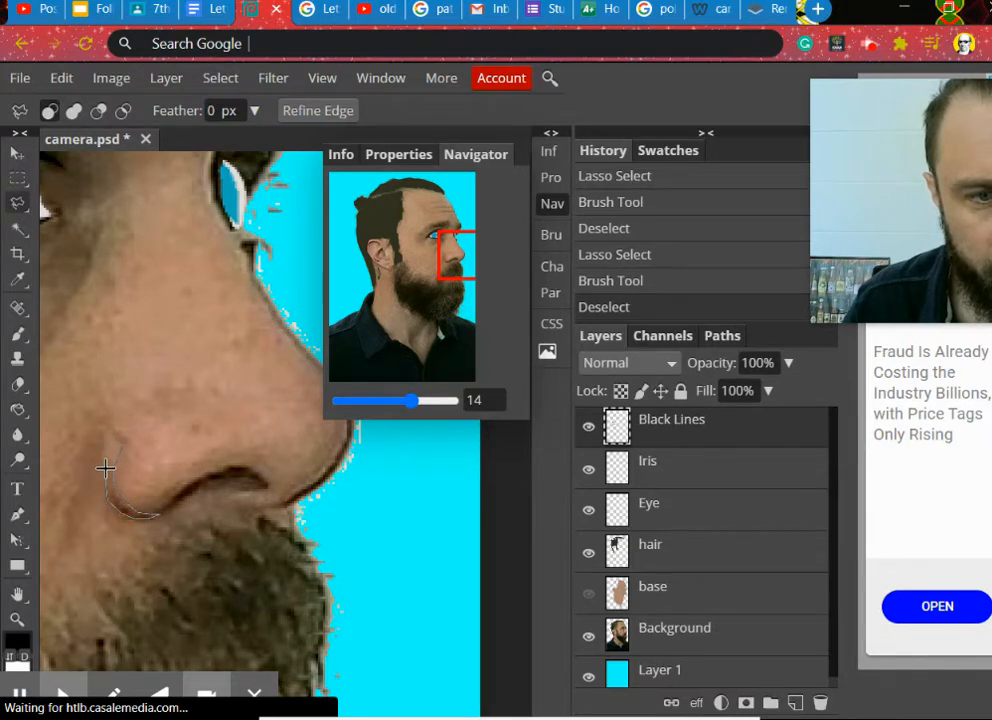
{"action": "left_click", "coordinate": [110, 458]}
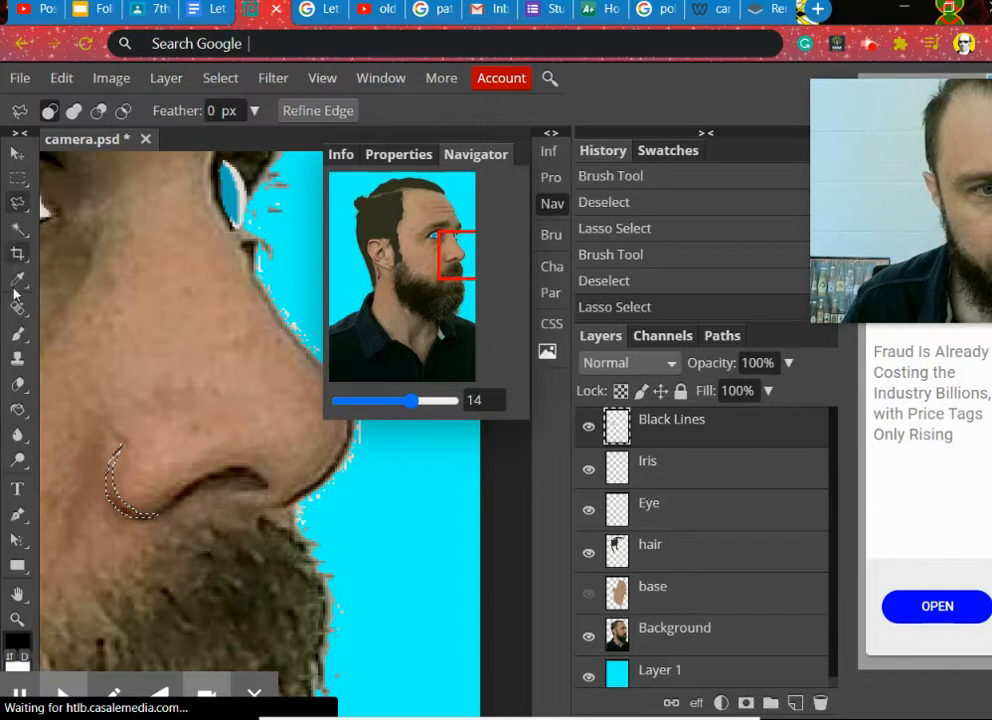
{"action": "left_click", "coordinate": [17, 333]}
{"action": "left_click_drag", "start_coordinate": [118, 495], "coordinate": [95, 440]}
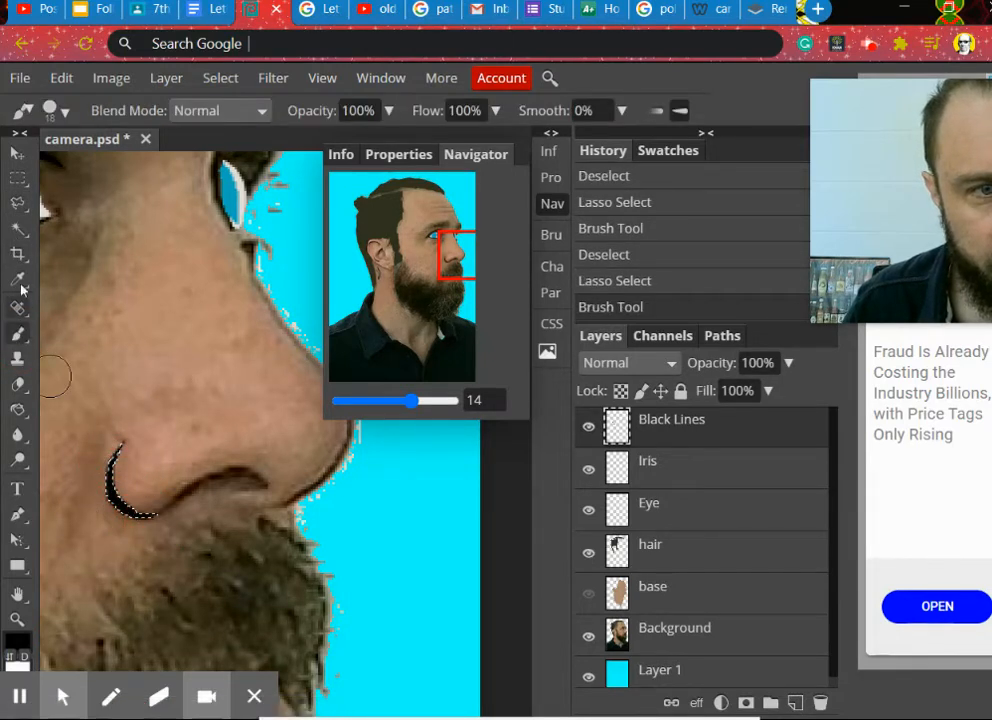
Outline the dark nostril opening under the nose with the lasso and brush it black.
{"action": "left_click", "coordinate": [18, 203]}
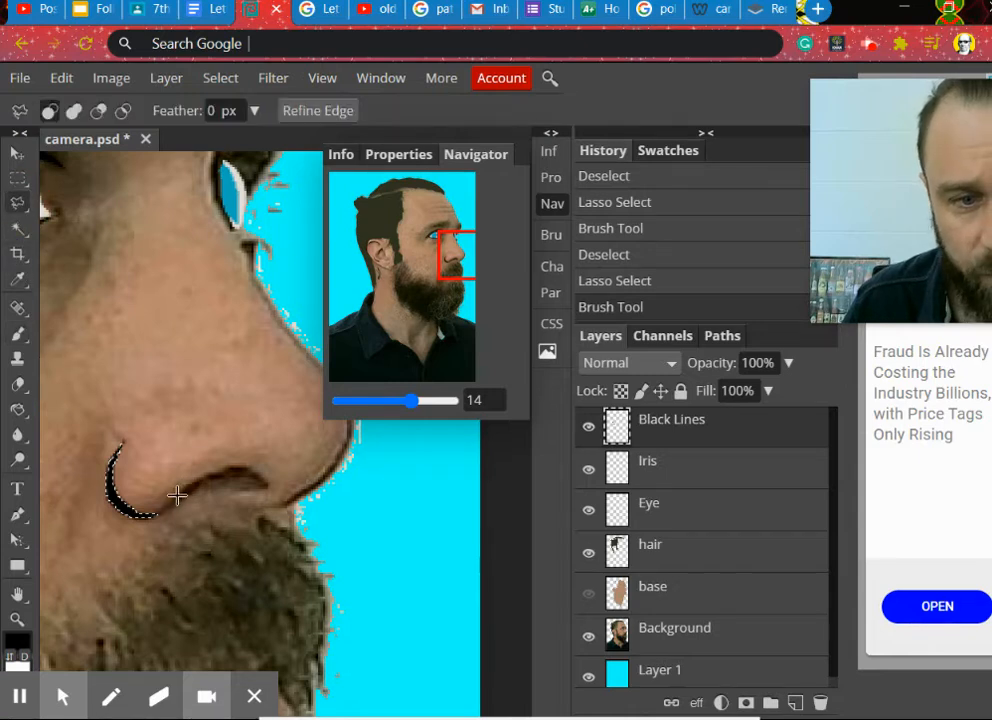
{"action": "left_click_drag", "start_coordinate": [187, 486], "coordinate": [240, 468]}
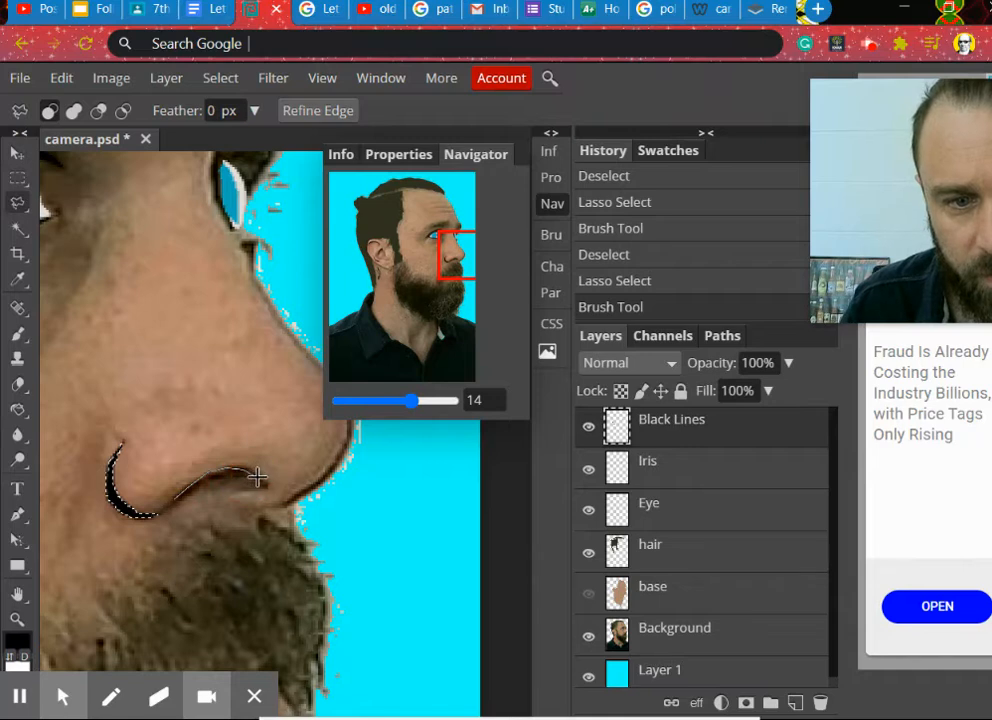
{"action": "left_click_drag", "start_coordinate": [245, 481], "coordinate": [201, 483]}
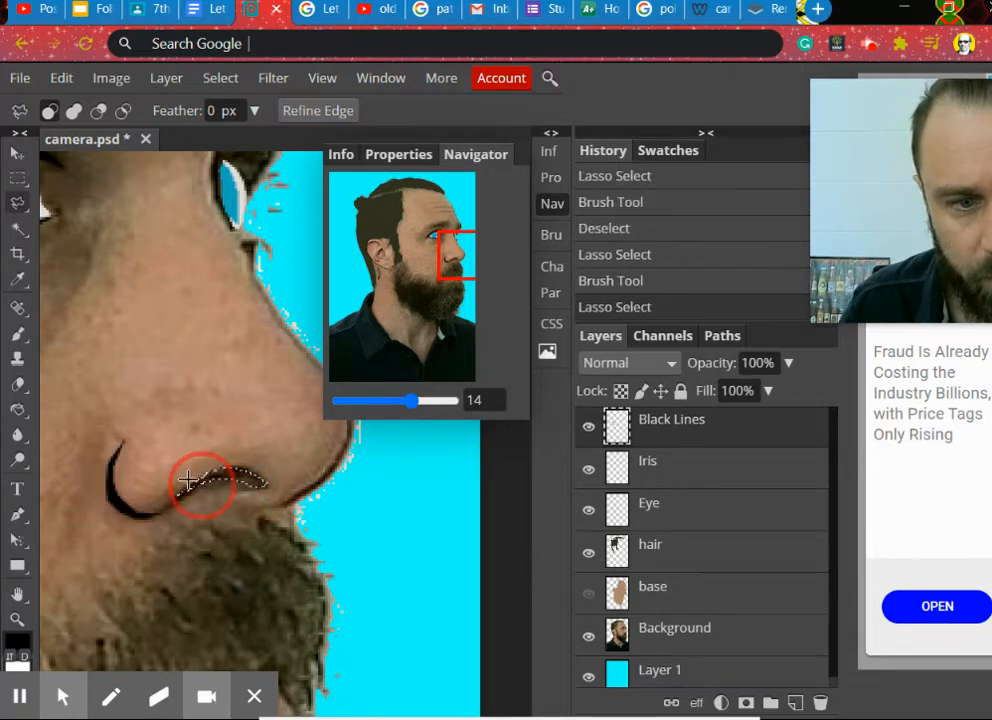
{"action": "key", "text": "ctrl+d"}
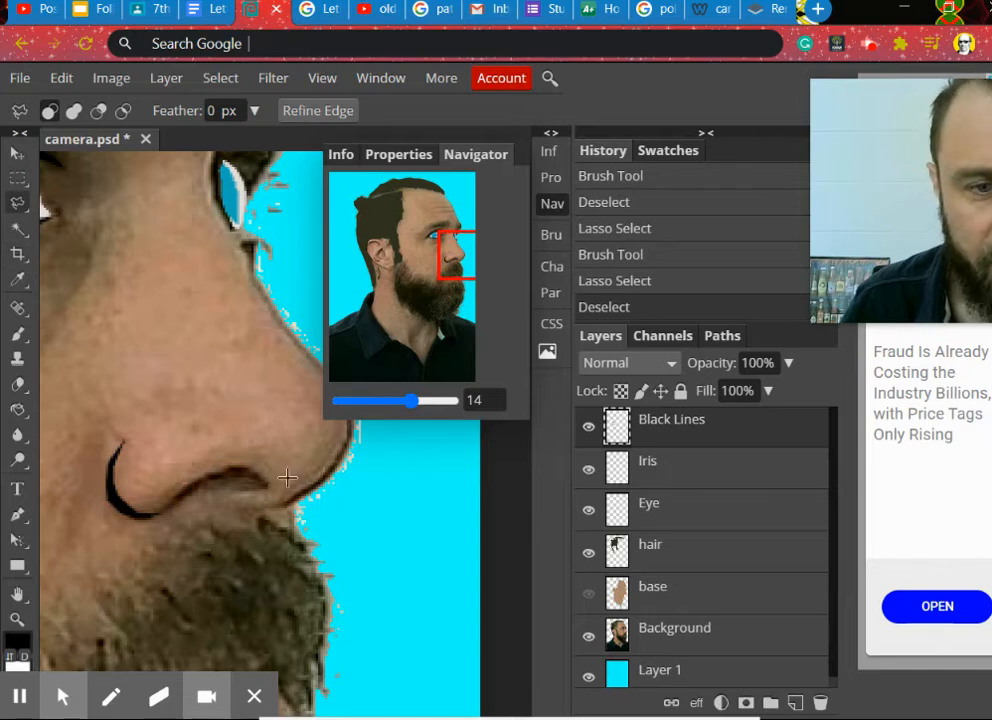
{"action": "left_click", "coordinate": [670, 286]}
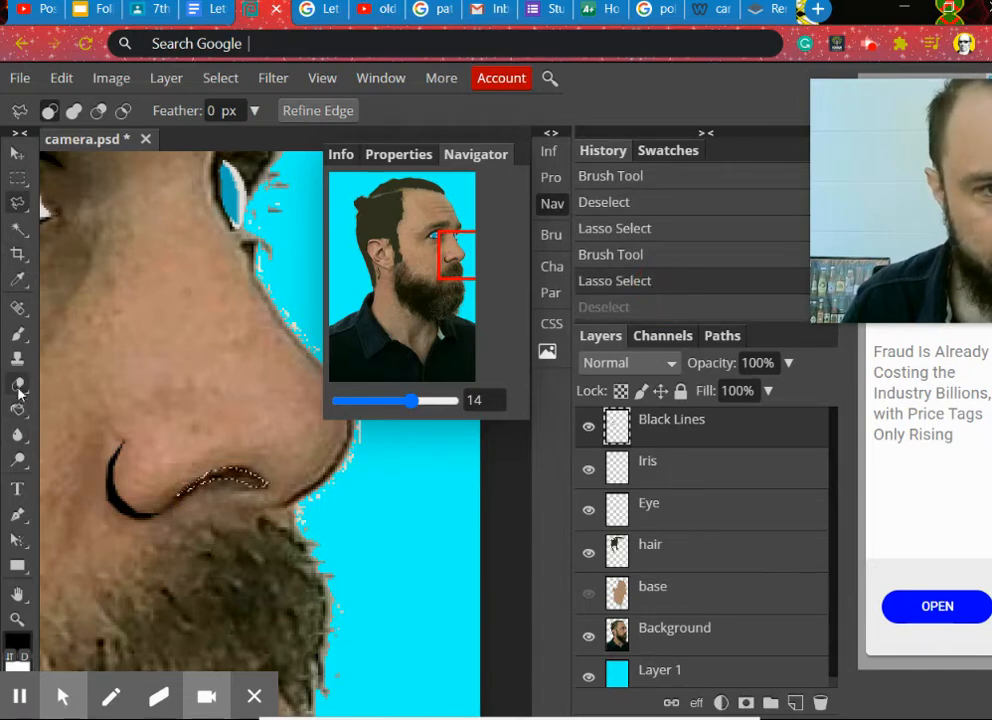
{"action": "left_click", "coordinate": [18, 333]}
{"action": "left_click_drag", "start_coordinate": [182, 477], "coordinate": [250, 480]}
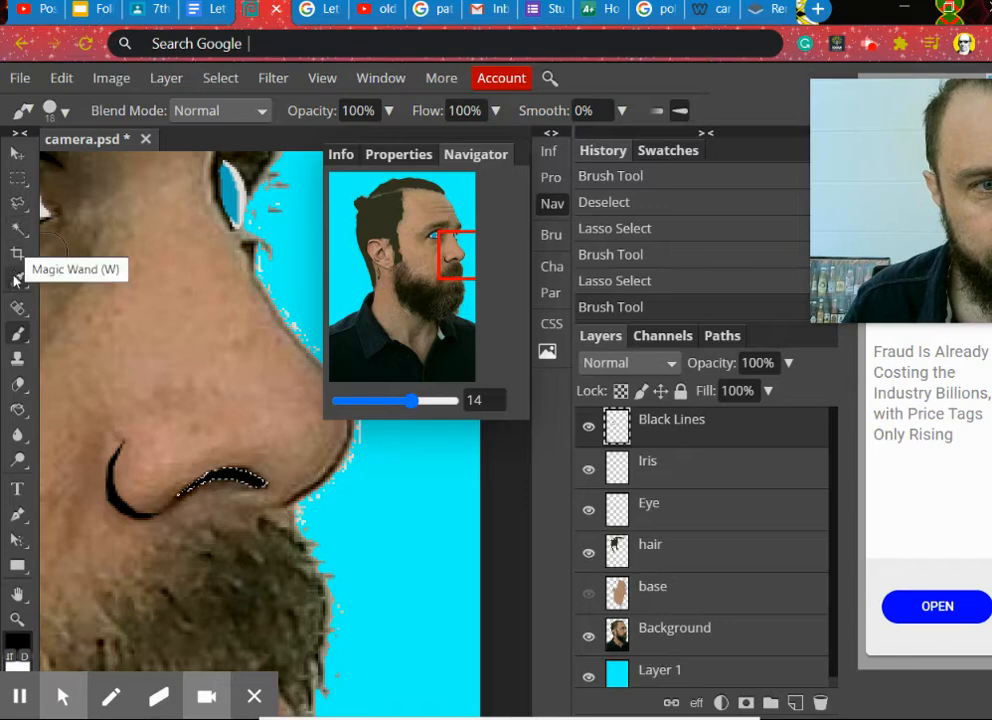
Outline a thin curved crease running from beside the inner eye corner down toward the cheek and brush it black.
{"action": "left_click", "coordinate": [18, 203]}
{"action": "left_click_drag", "start_coordinate": [414, 235], "coordinate": [458, 246]}
{"action": "left_click", "coordinate": [589, 593]}
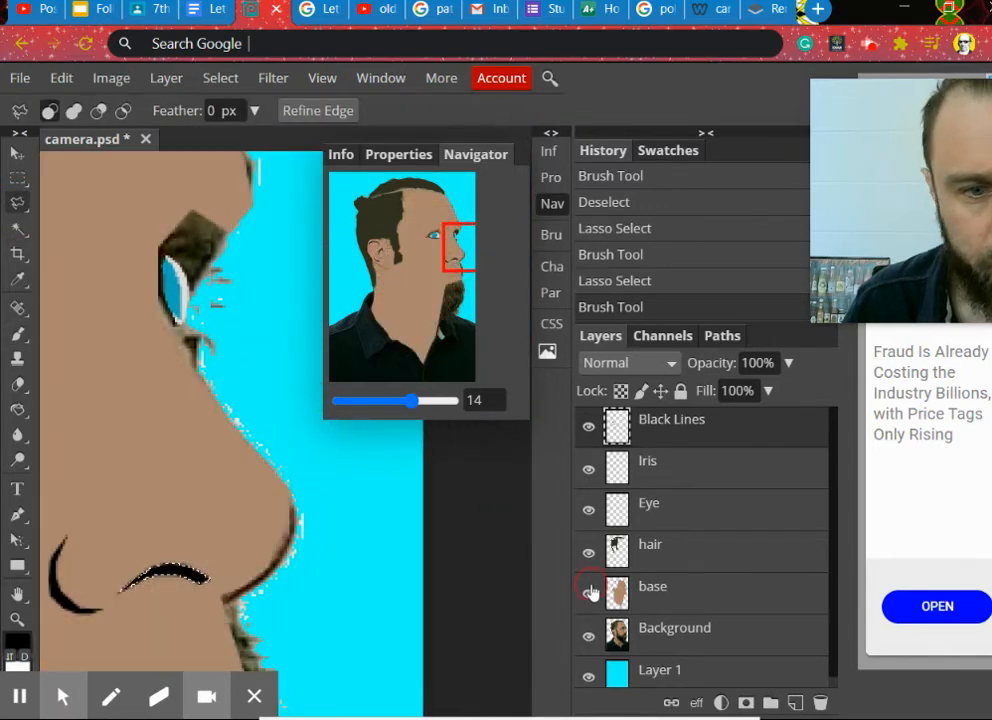
{"action": "left_click", "coordinate": [589, 593]}
{"action": "left_click_drag", "start_coordinate": [425, 285], "coordinate": [446, 249]}
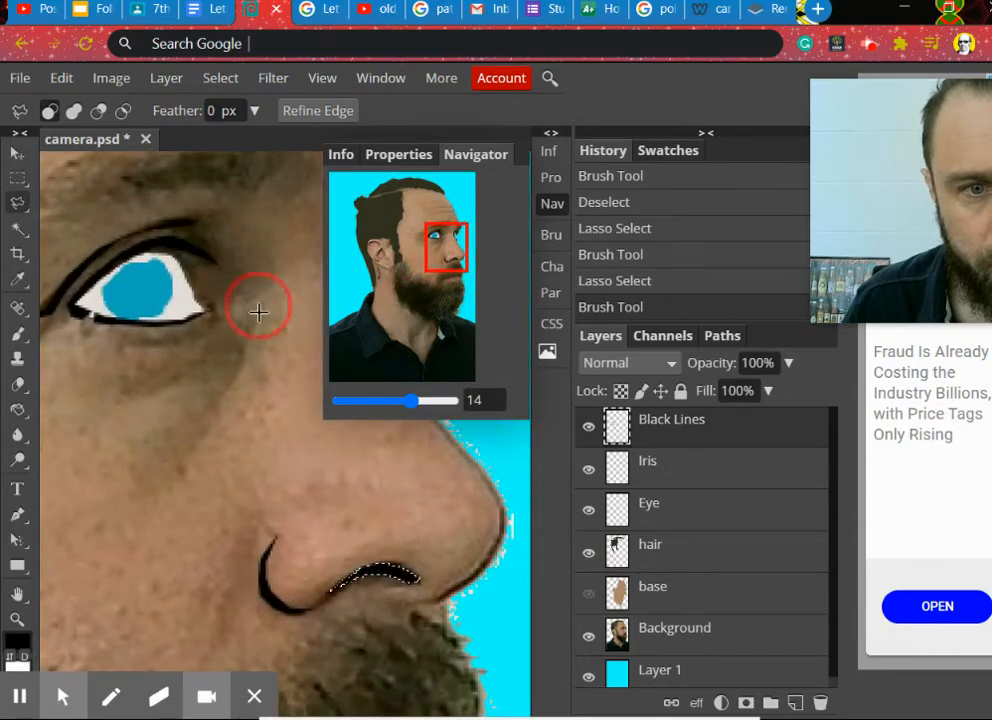
{"action": "left_click_drag", "start_coordinate": [230, 405], "coordinate": [188, 461]}
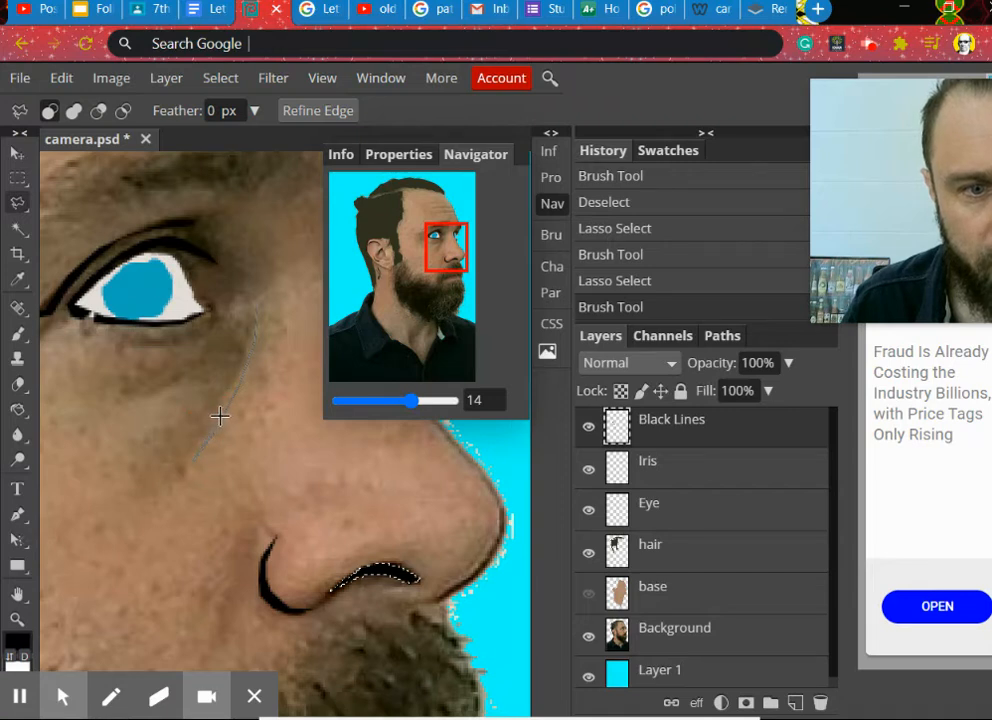
{"action": "left_click_drag", "start_coordinate": [219, 416], "coordinate": [234, 382]}
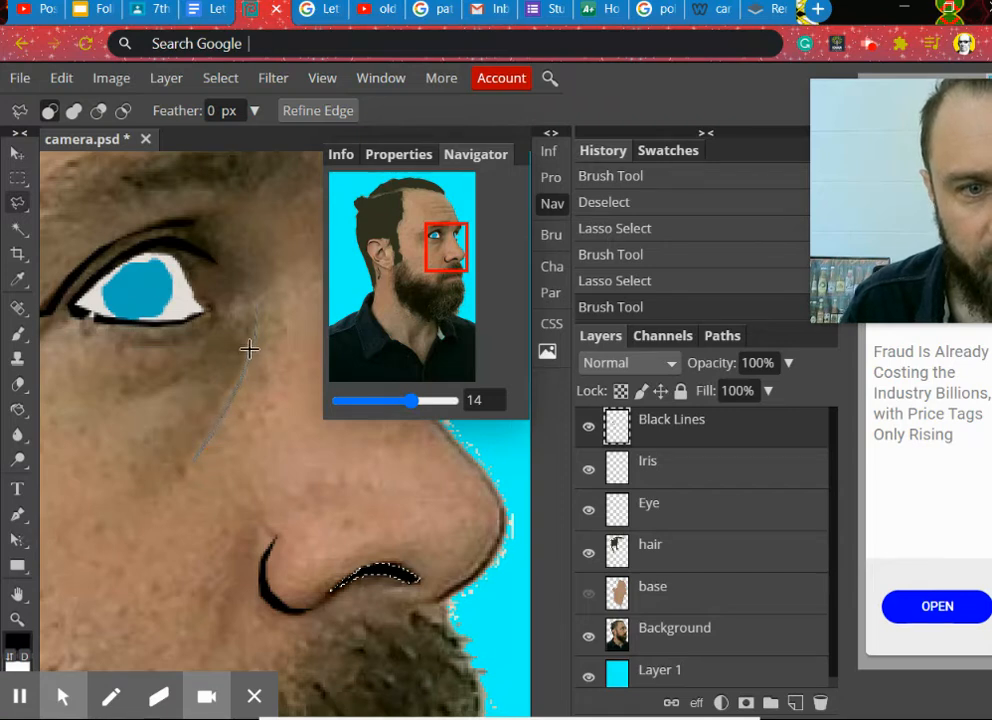
{"action": "left_click_drag", "start_coordinate": [252, 323], "coordinate": [256, 314]}
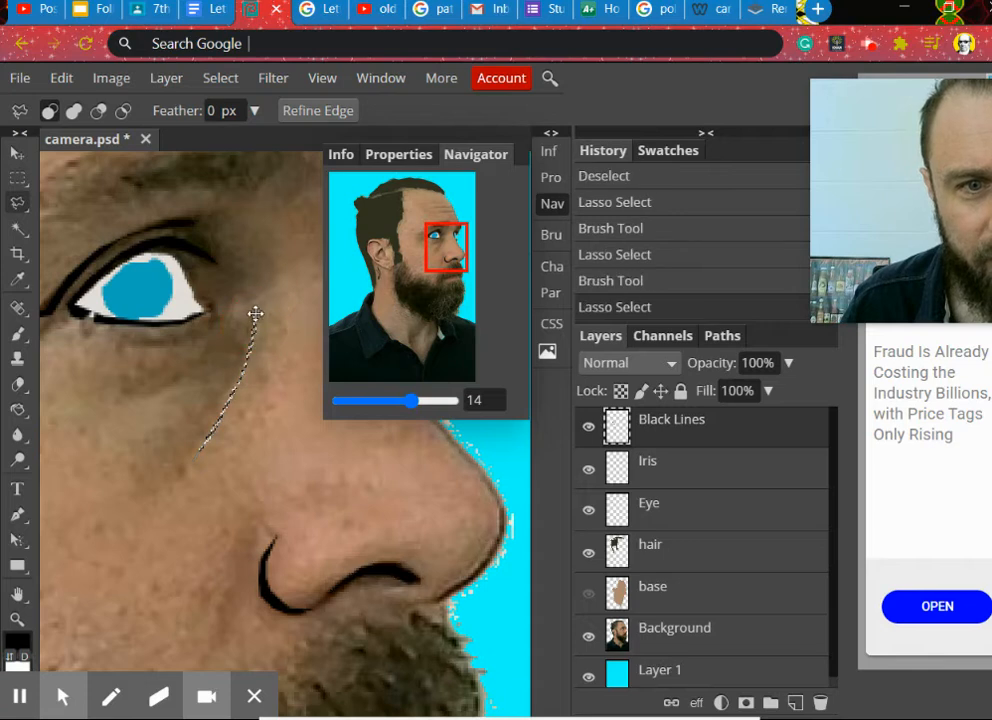
{"action": "left_click", "coordinate": [19, 334]}
{"action": "mouse_move", "coordinate": [265, 304]}
{"action": "left_mouse_down"}
{"action": "mouse_move", "coordinate": [234, 404]}
{"action": "mouse_move", "coordinate": [198, 462]}
{"action": "left_mouse_up"}
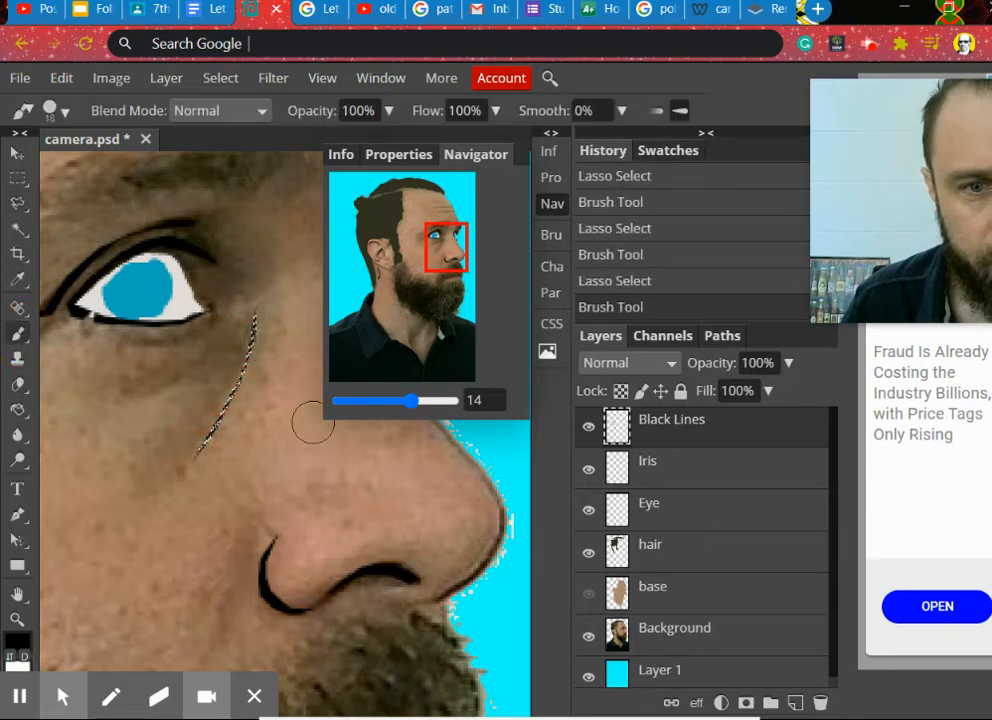
Outline a thin curved crease just below the lower eyelid with the lasso and brush it black.
{"action": "left_click", "coordinate": [19, 204]}
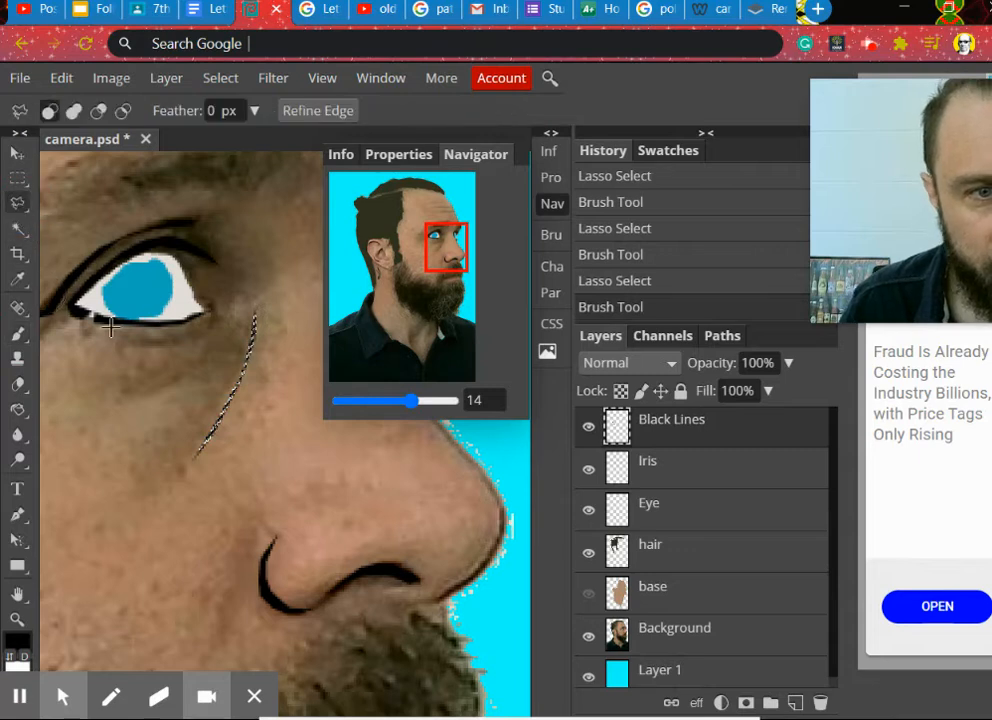
{"action": "left_click_drag", "start_coordinate": [100, 339], "coordinate": [190, 338]}
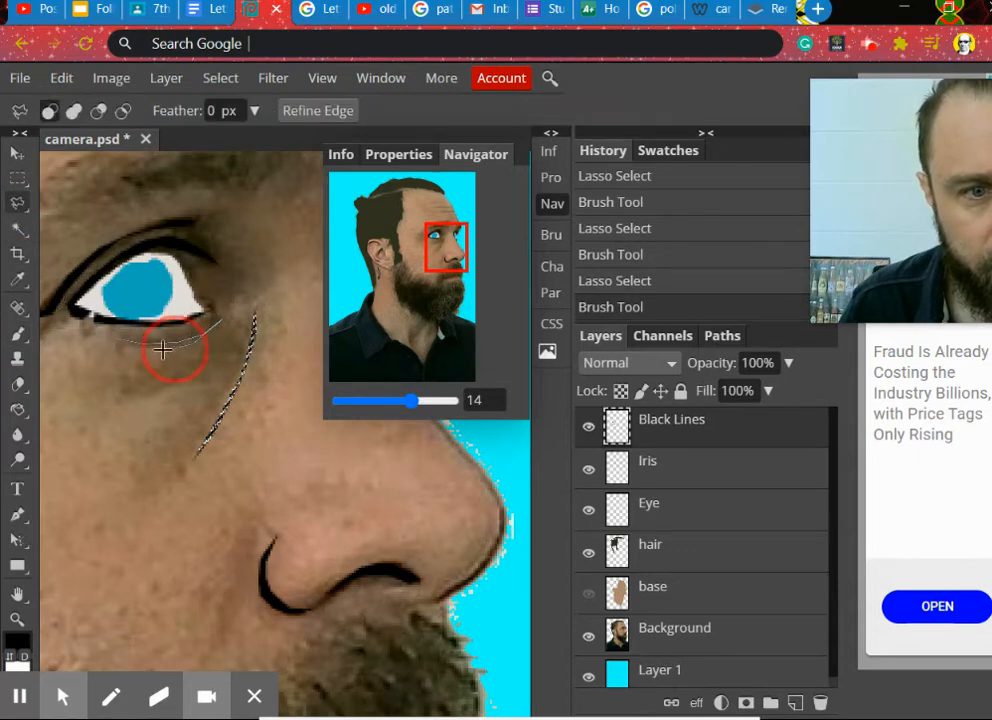
{"action": "left_click_drag", "start_coordinate": [119, 345], "coordinate": [106, 333]}
{"action": "left_click", "coordinate": [93, 338]}
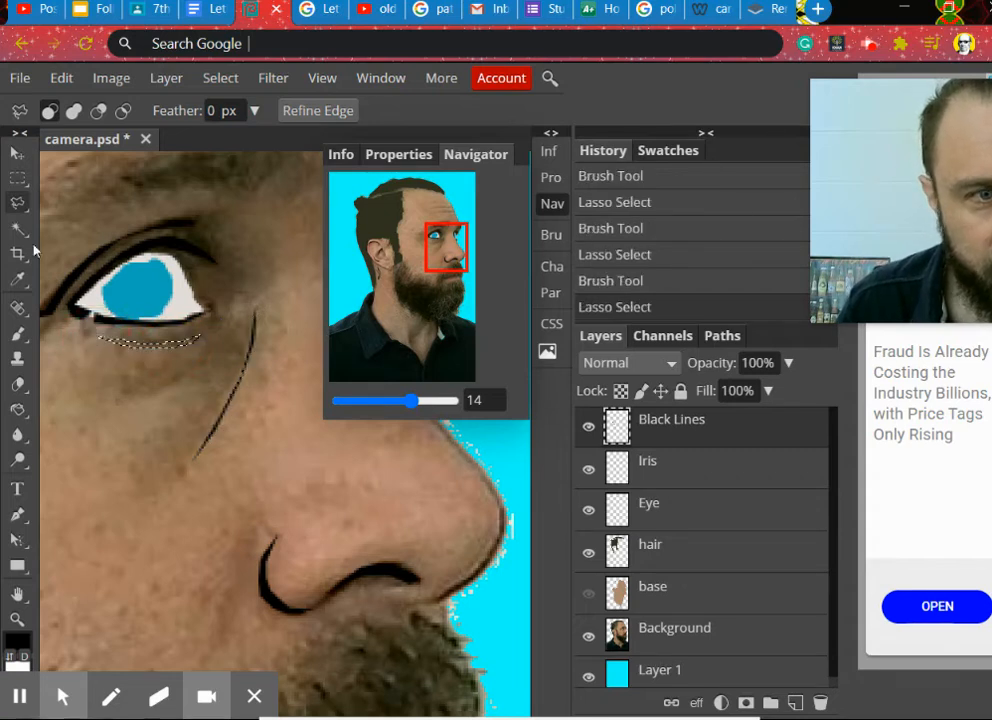
{"action": "left_click", "coordinate": [17, 333]}
{"action": "mouse_move", "coordinate": [89, 338]}
{"action": "left_mouse_down"}
{"action": "mouse_move", "coordinate": [161, 344]}
{"action": "mouse_move", "coordinate": [234, 336]}
{"action": "left_mouse_up"}
Show the base layer with the whole portrait in view and clear the selection to check the lines over the flat skin.
{"action": "left_click_drag", "start_coordinate": [404, 412], "coordinate": [396, 402]}
{"action": "left_click", "coordinate": [549, 206]}
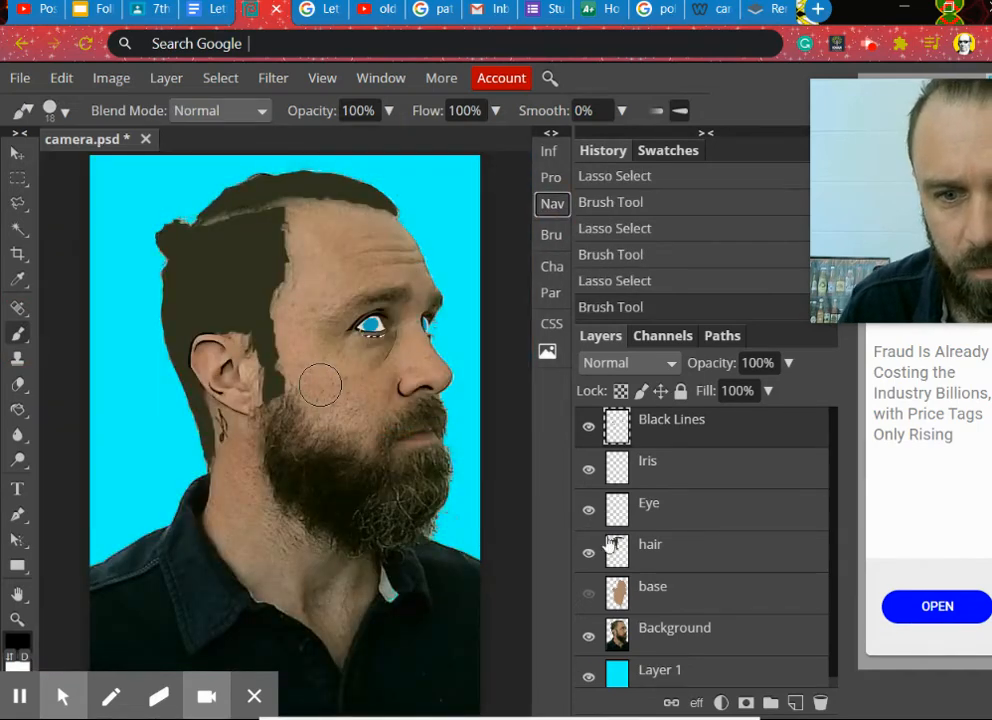
{"action": "left_click", "coordinate": [588, 593]}
{"action": "key", "text": "ctrl+d"}
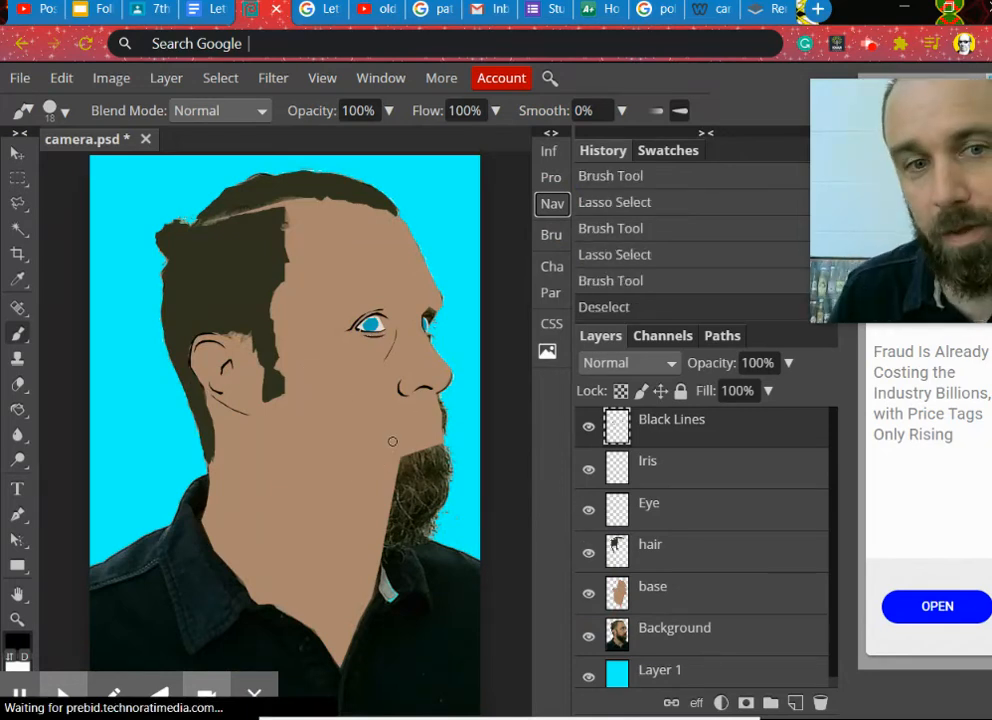
Hide the base layer again to expose the mouth and beard of the photo for tracing.
{"action": "left_click", "coordinate": [552, 205]}
{"action": "left_click_drag", "start_coordinate": [410, 400], "coordinate": [415, 400]}
{"action": "left_click_drag", "start_coordinate": [440, 277], "coordinate": [454, 277]}
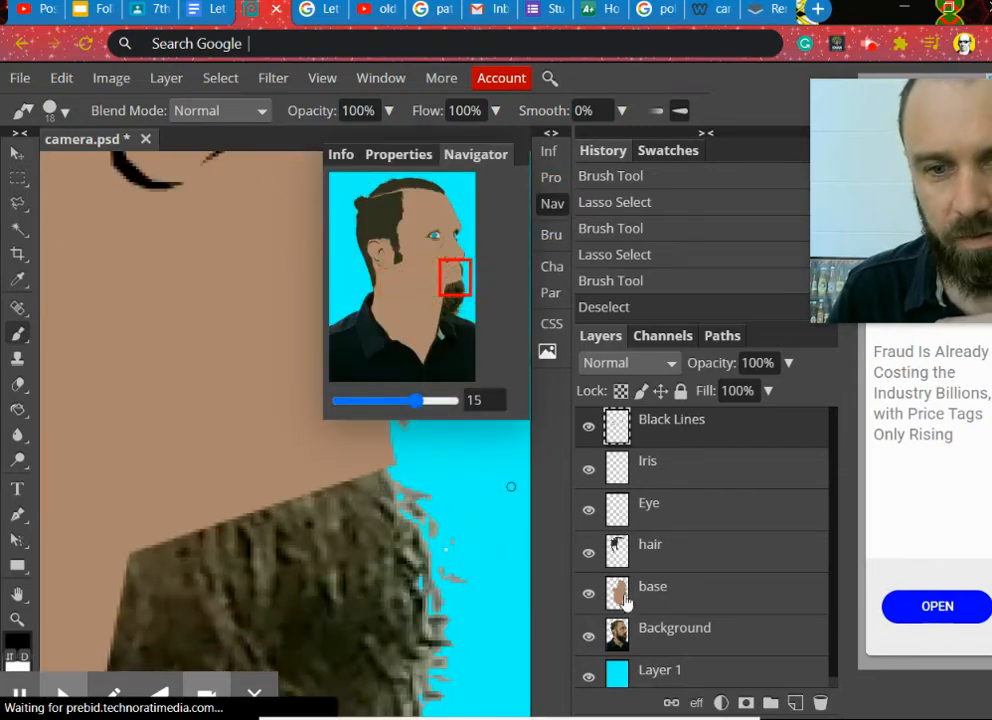
{"action": "left_click", "coordinate": [588, 595]}
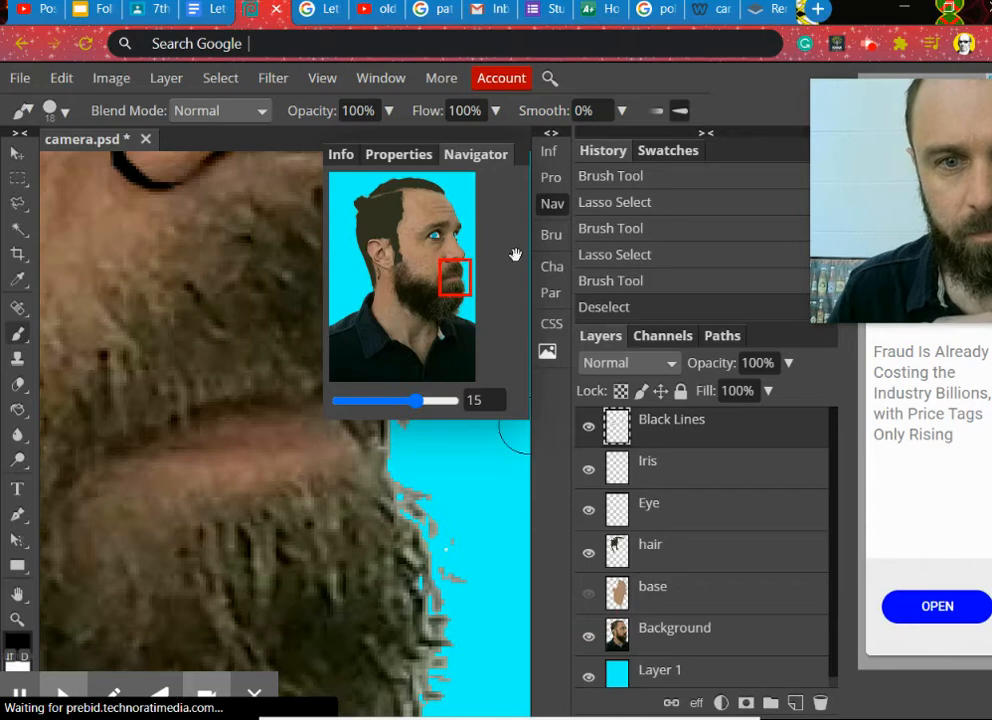
{"action": "left_click", "coordinate": [556, 205]}
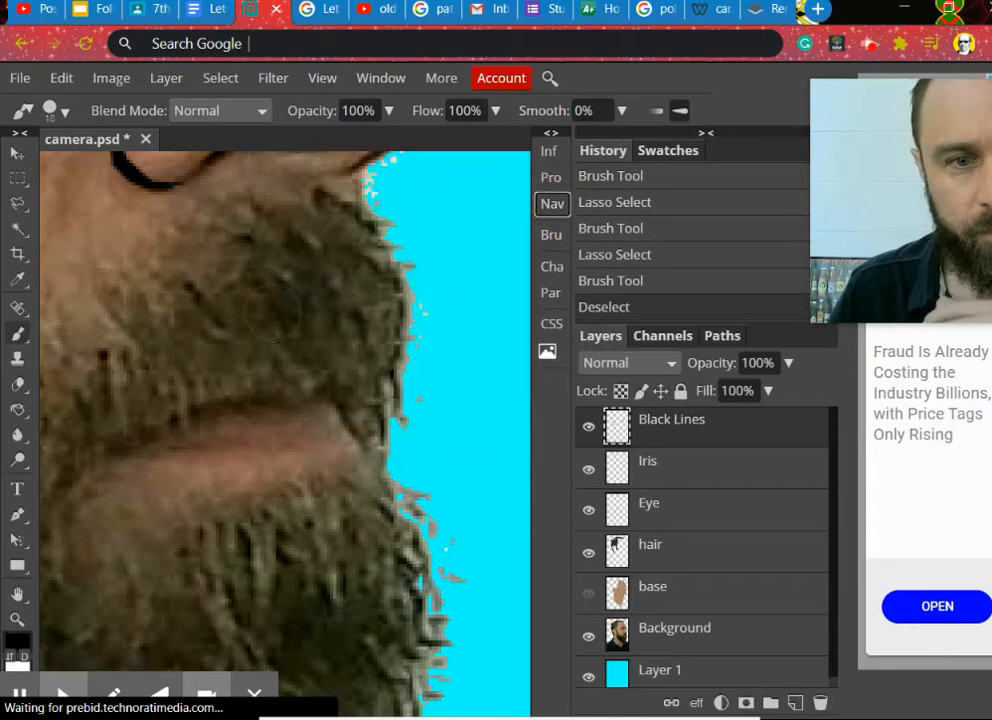
{"action": "left_click", "coordinate": [16, 205]}
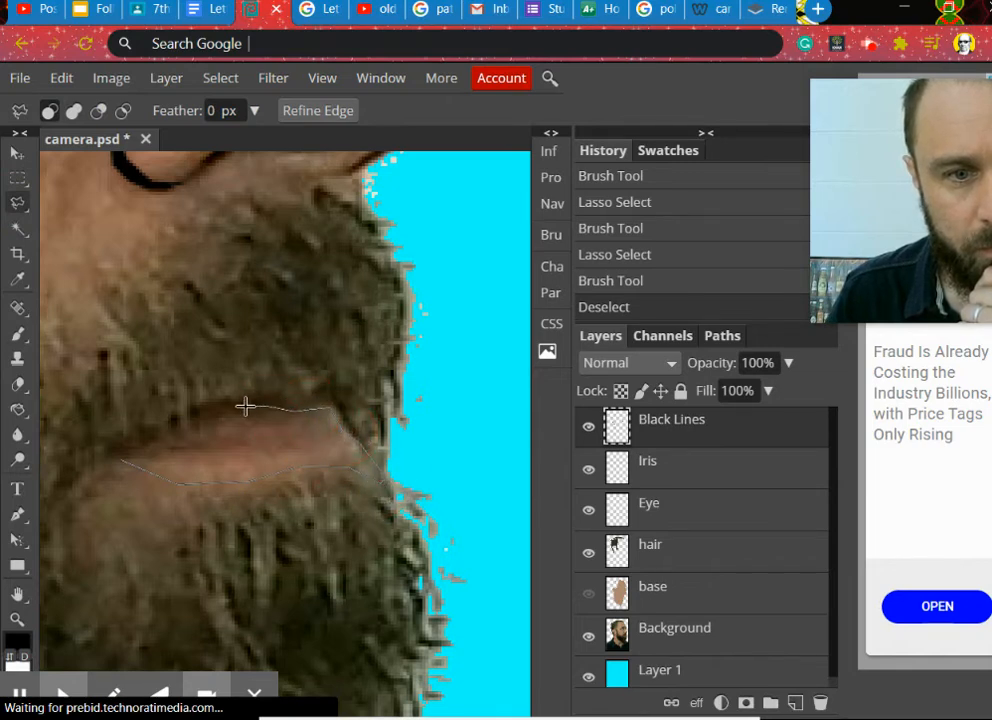
{"action": "mouse_move", "coordinate": [245, 406]}
{"action": "left_mouse_down"}
{"action": "mouse_move", "coordinate": [185, 418]}
{"action": "mouse_move", "coordinate": [124, 460]}
{"action": "mouse_move", "coordinate": [120, 445]}
{"action": "mouse_move", "coordinate": [155, 430]}
{"action": "left_mouse_up"}
{"action": "left_click", "coordinate": [163, 447]}
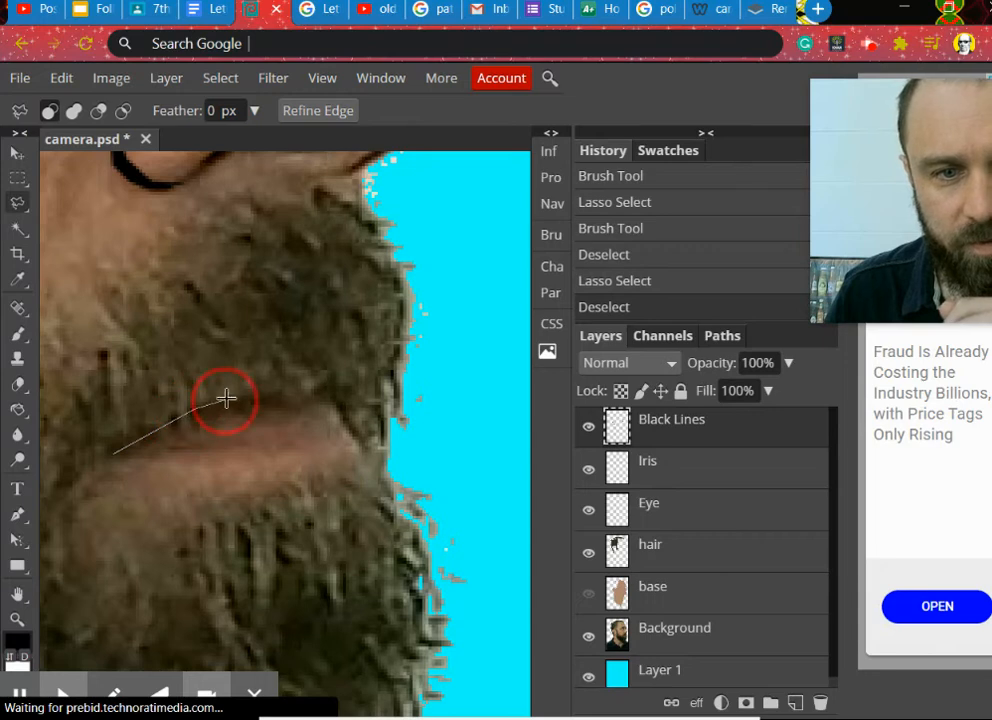
Outline a thin strip along the upper edge of the upper lip with the polygonal lasso and brush it black.
{"action": "left_click_drag", "start_coordinate": [313, 398], "coordinate": [335, 400]}
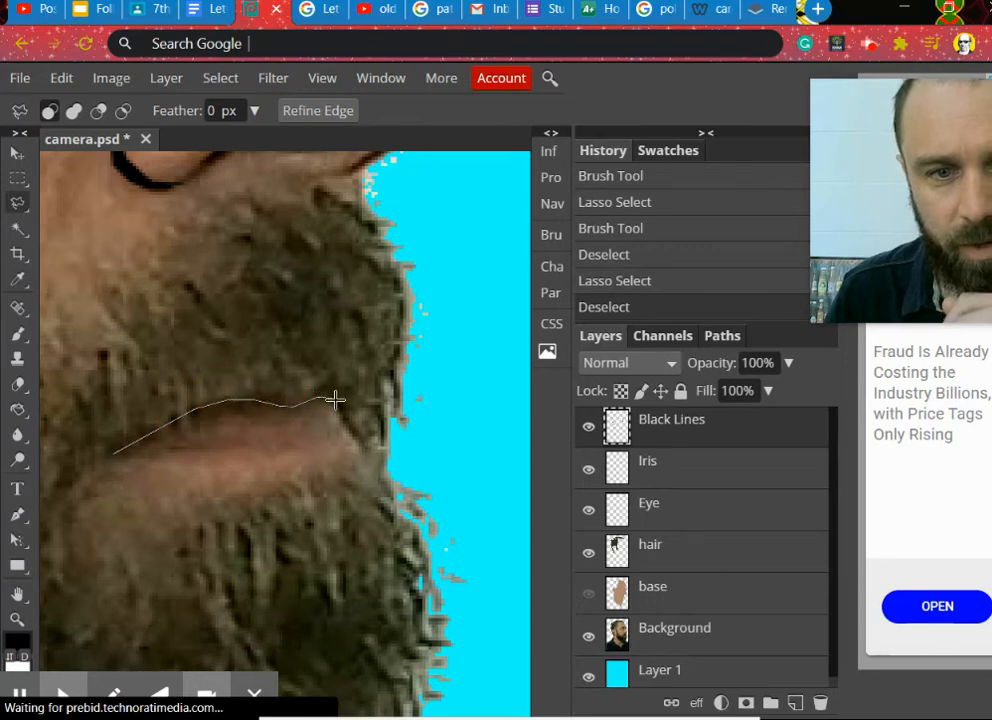
{"action": "mouse_move", "coordinate": [368, 440]}
{"action": "left_mouse_down"}
{"action": "mouse_move", "coordinate": [380, 450]}
{"action": "mouse_move", "coordinate": [335, 414]}
{"action": "left_mouse_up"}
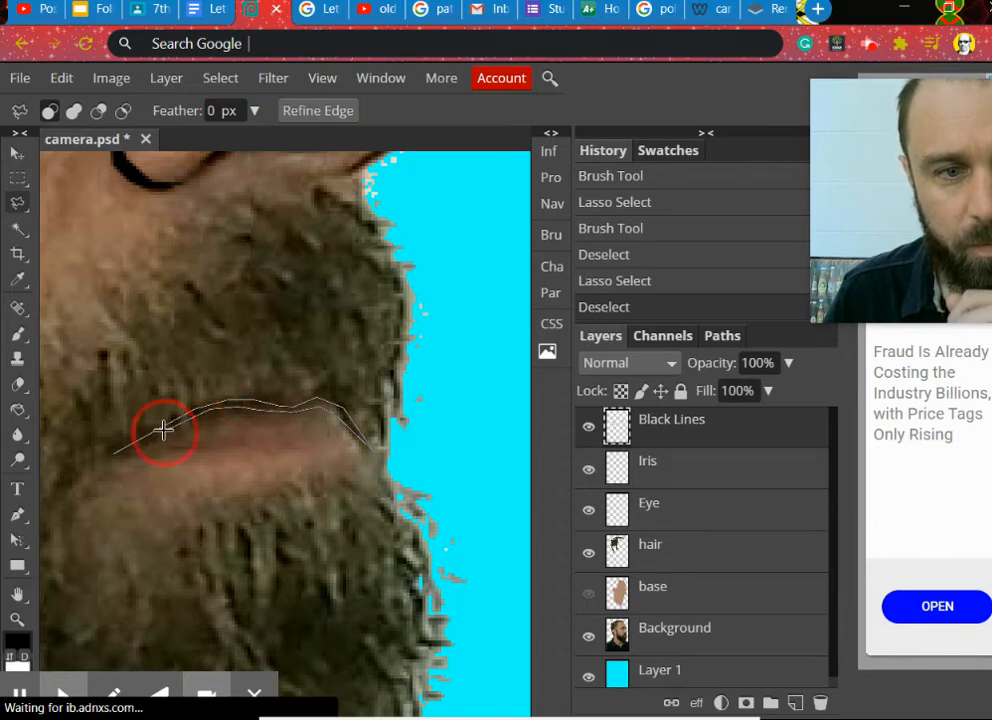
{"action": "left_click_drag", "start_coordinate": [163, 429], "coordinate": [161, 432]}
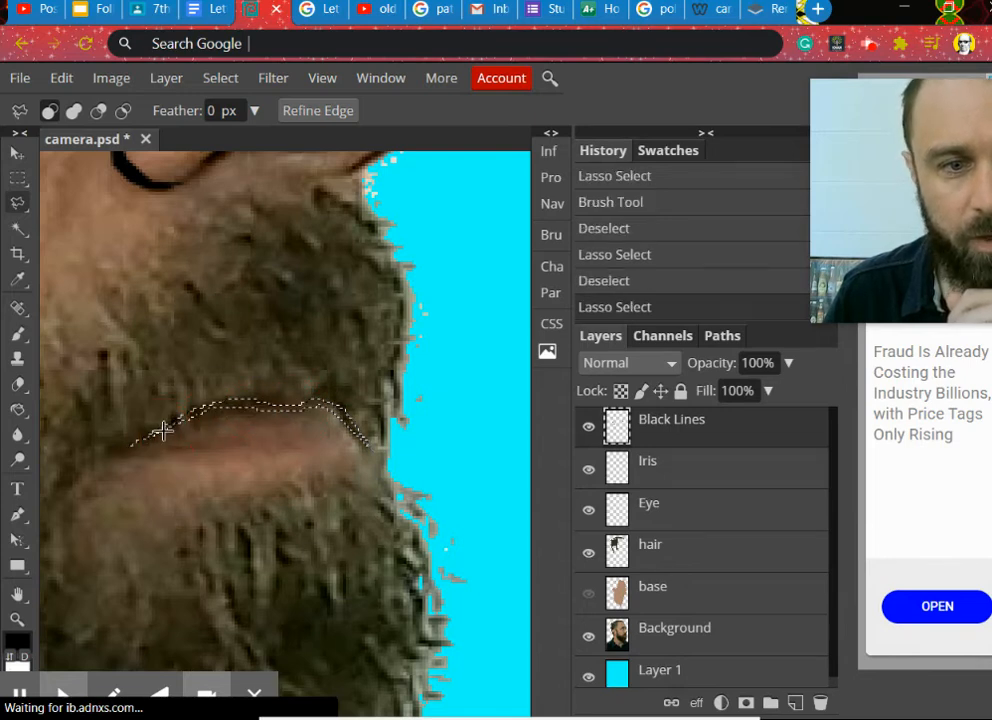
{"action": "left_click", "coordinate": [17, 334]}
{"action": "mouse_move", "coordinate": [200, 408]}
{"action": "left_mouse_down"}
{"action": "mouse_move", "coordinate": [266, 405]}
{"action": "mouse_move", "coordinate": [388, 440]}
{"action": "mouse_move", "coordinate": [248, 421]}
{"action": "mouse_move", "coordinate": [516, 472]}
{"action": "left_mouse_up"}
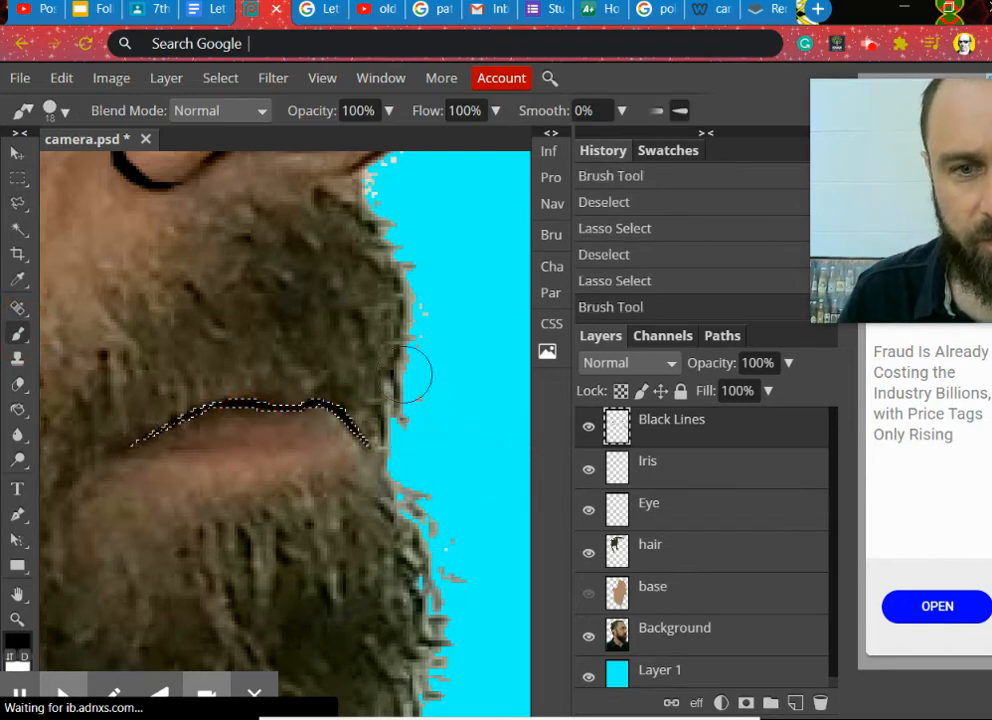
{"action": "left_click", "coordinate": [552, 204]}
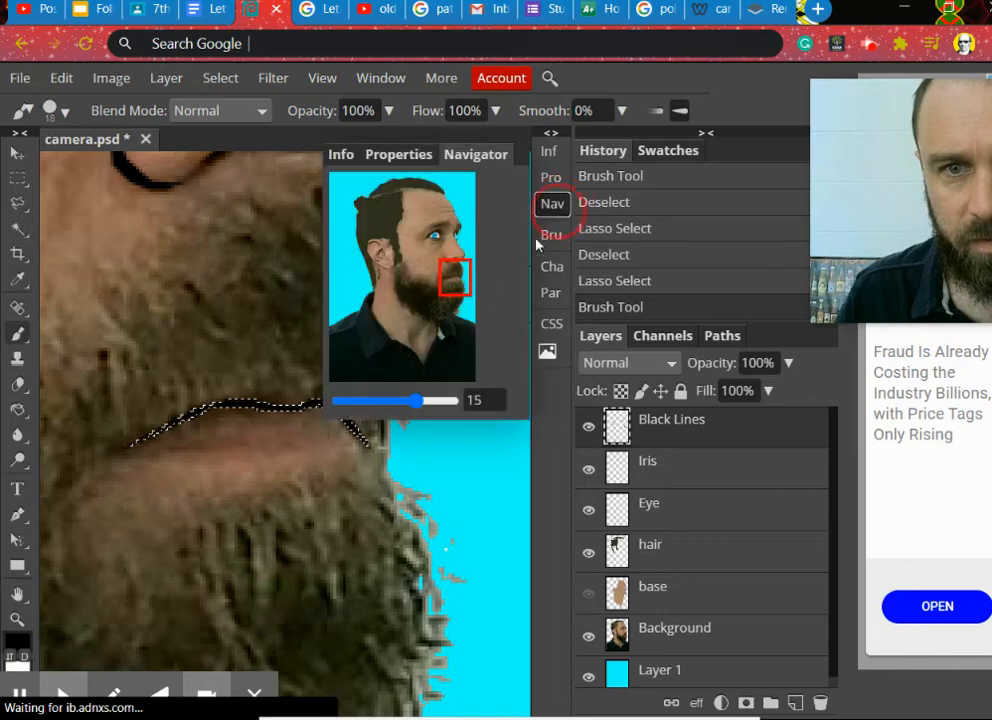
{"action": "left_click_drag", "start_coordinate": [418, 400], "coordinate": [412, 400]}
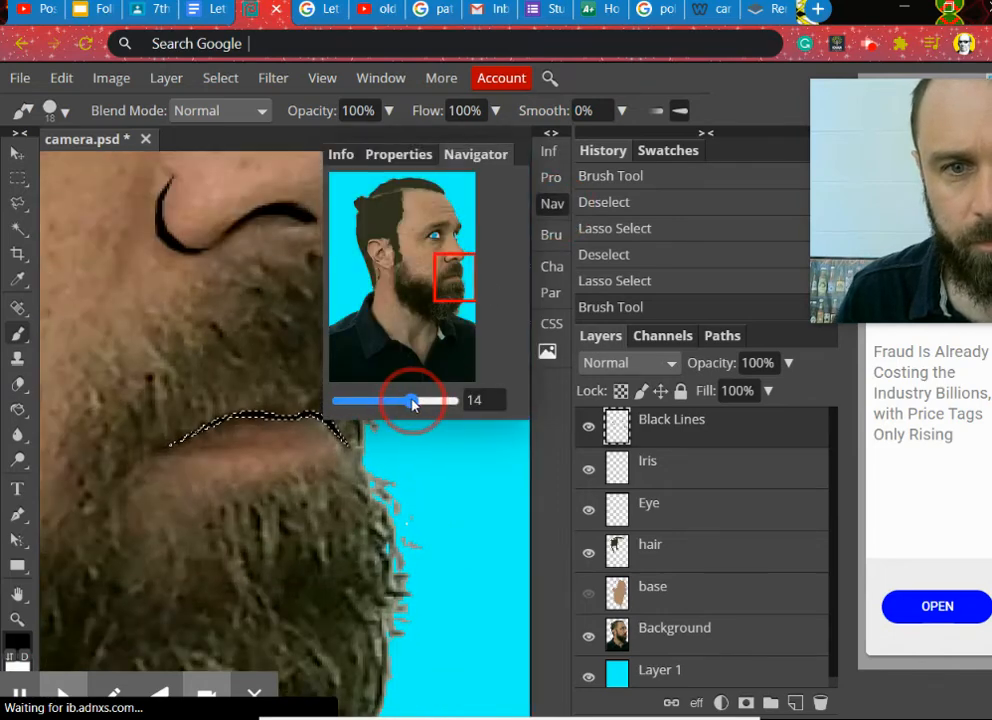
{"action": "mouse_move", "coordinate": [463, 291]}
{"action": "left_mouse_down"}
{"action": "mouse_move", "coordinate": [452, 283]}
{"action": "mouse_move", "coordinate": [453, 298]}
{"action": "left_mouse_up"}
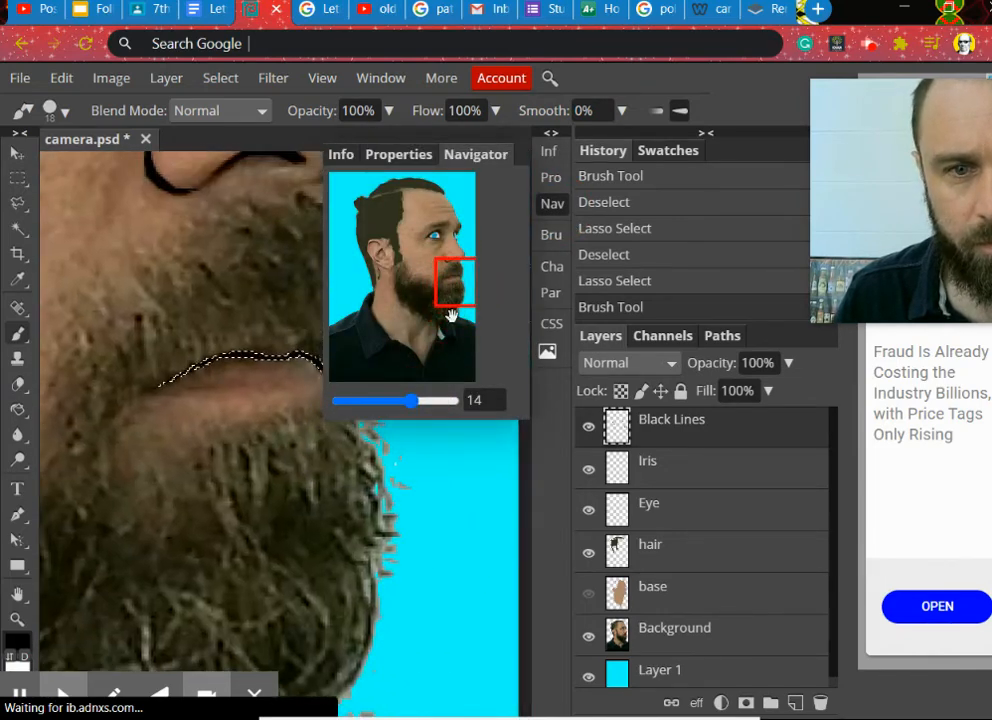
{"action": "left_click", "coordinate": [551, 236]}
{"action": "left_click", "coordinate": [552, 210]}
{"action": "left_click", "coordinate": [552, 238]}
{"action": "left_click", "coordinate": [560, 210]}
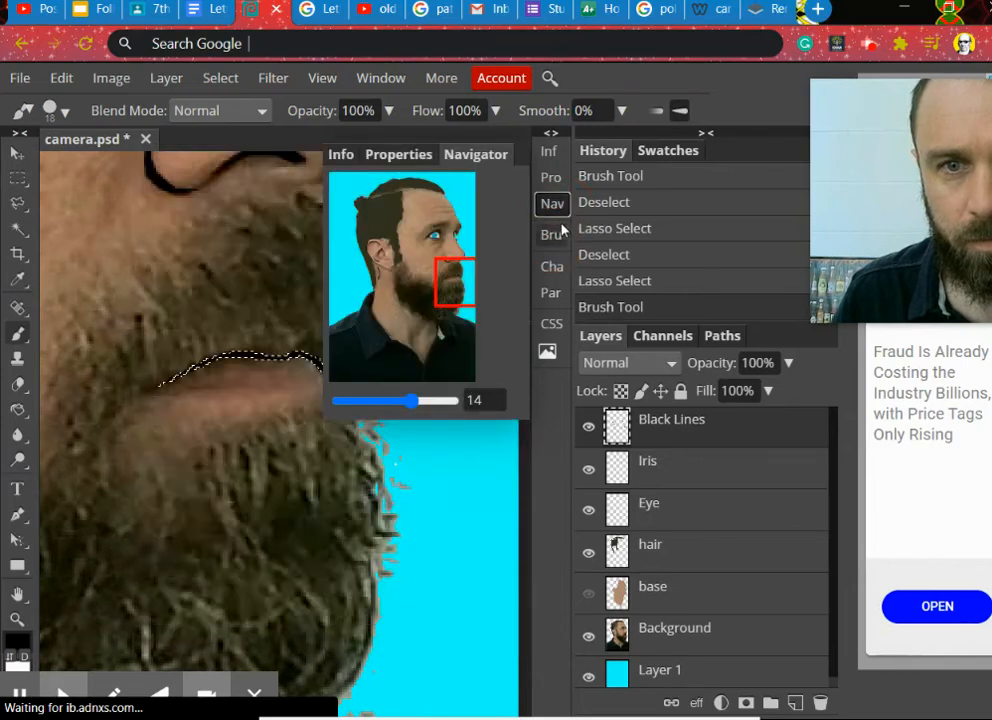
{"action": "left_click", "coordinate": [553, 205]}
{"action": "left_click", "coordinate": [18, 204]}
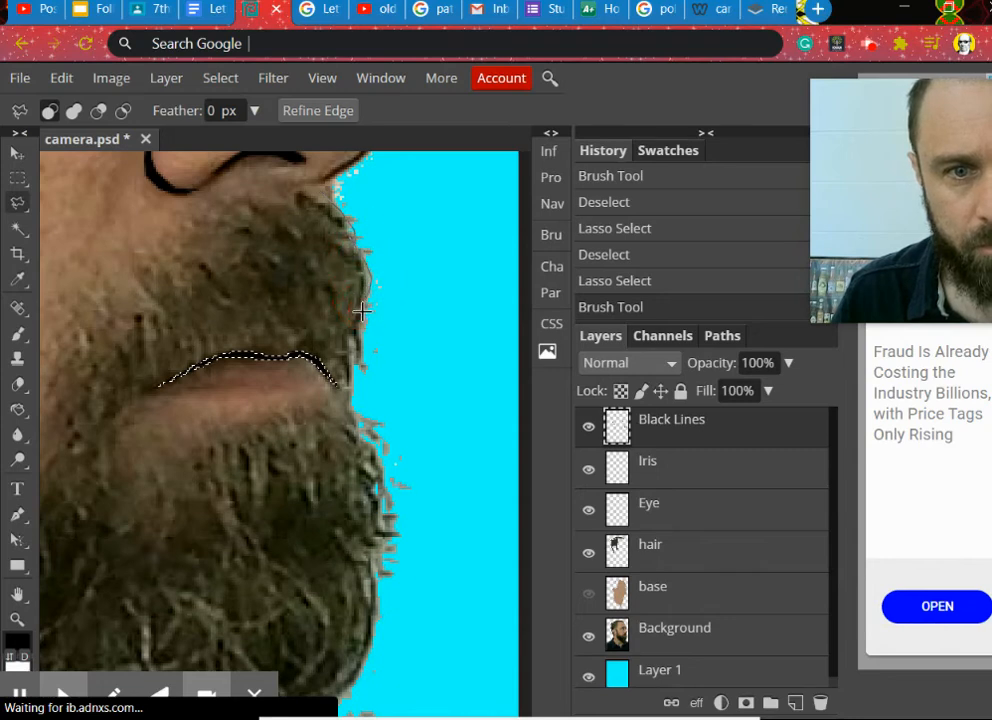
{"action": "left_click", "coordinate": [365, 357]}
{"action": "double_click", "coordinate": [351, 356]}
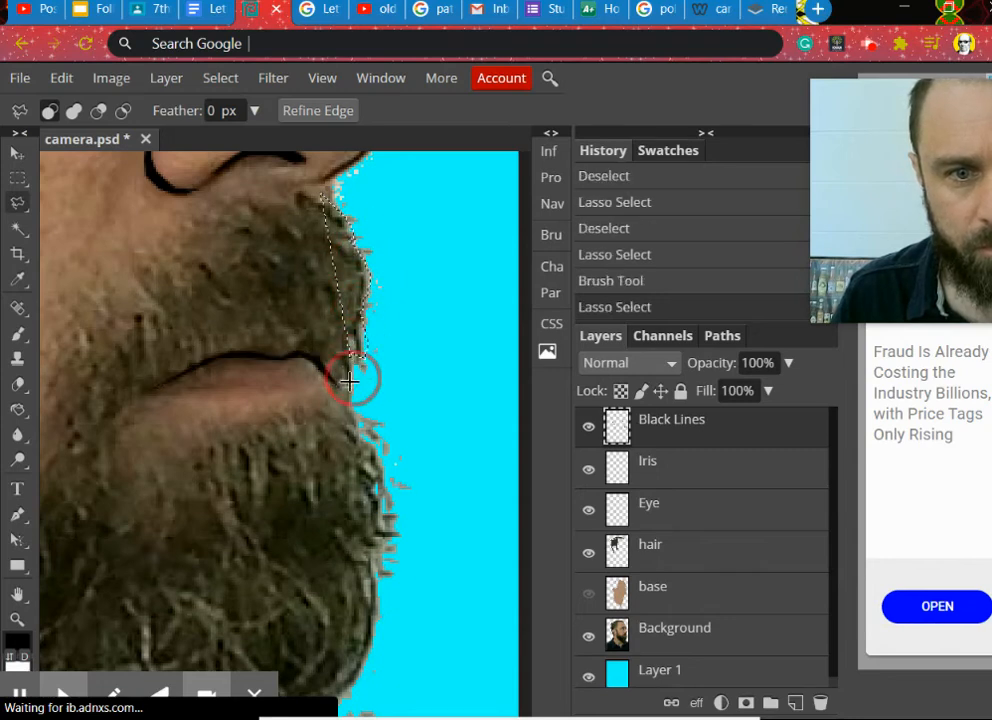
{"action": "left_click", "coordinate": [348, 383]}
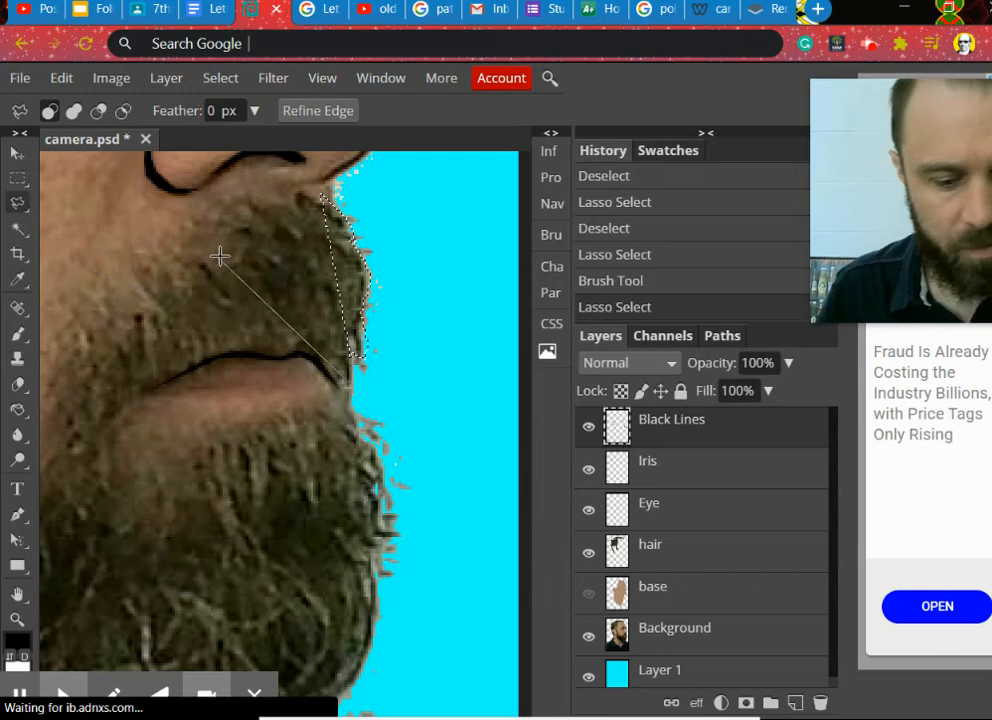
{"action": "key", "text": "ctrl+d"}
Outline the moustache and the beard area around the mouth with the freehand Lasso Select, leaving the lips out.
{"action": "left_click", "coordinate": [18, 202]}
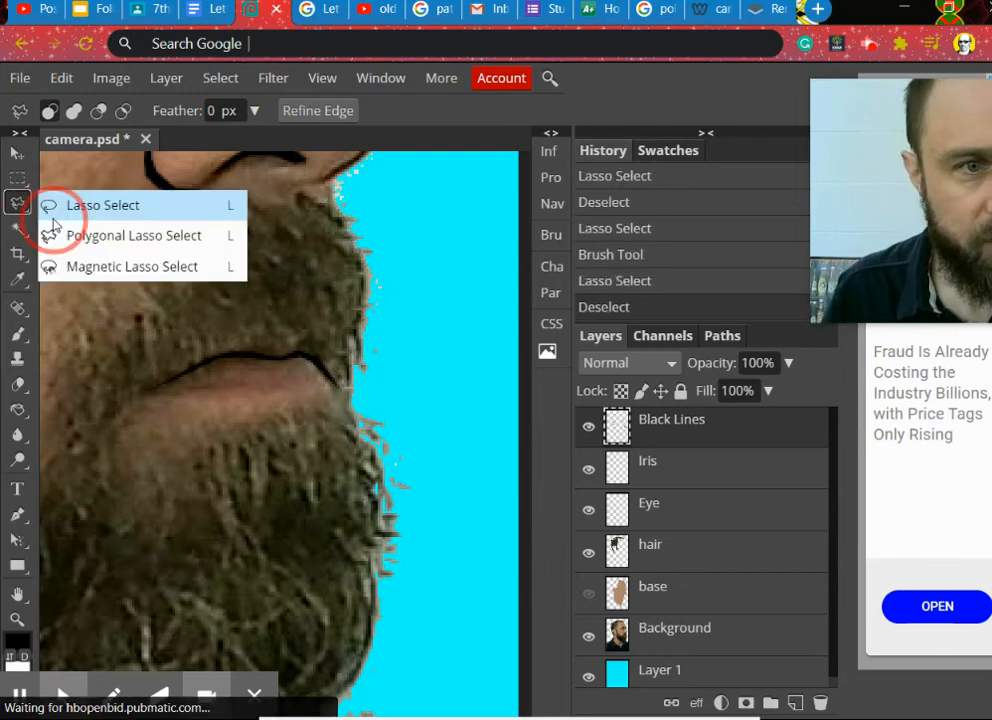
{"action": "left_click", "coordinate": [74, 206]}
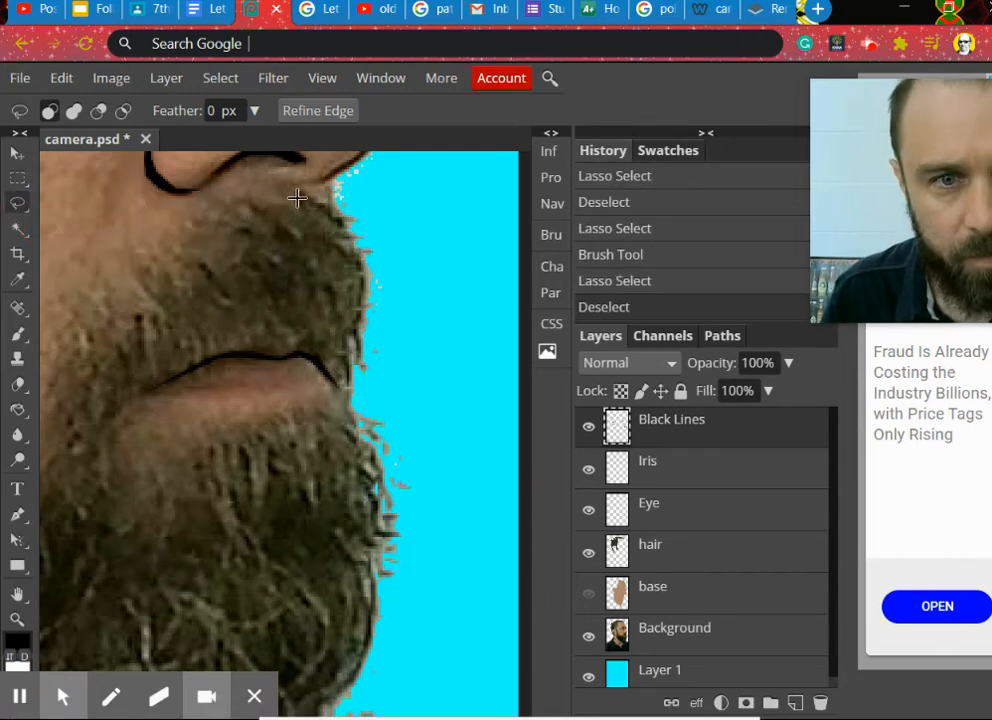
{"action": "mouse_move", "coordinate": [297, 198]}
{"action": "left_mouse_down"}
{"action": "mouse_move", "coordinate": [338, 227]}
{"action": "mouse_move", "coordinate": [339, 218]}
{"action": "mouse_move", "coordinate": [357, 249]}
{"action": "mouse_move", "coordinate": [363, 358]}
{"action": "mouse_move", "coordinate": [345, 374]}
{"action": "mouse_move", "coordinate": [316, 349]}
{"action": "mouse_move", "coordinate": [221, 346]}
{"action": "mouse_move", "coordinate": [119, 405]}
{"action": "left_mouse_up"}
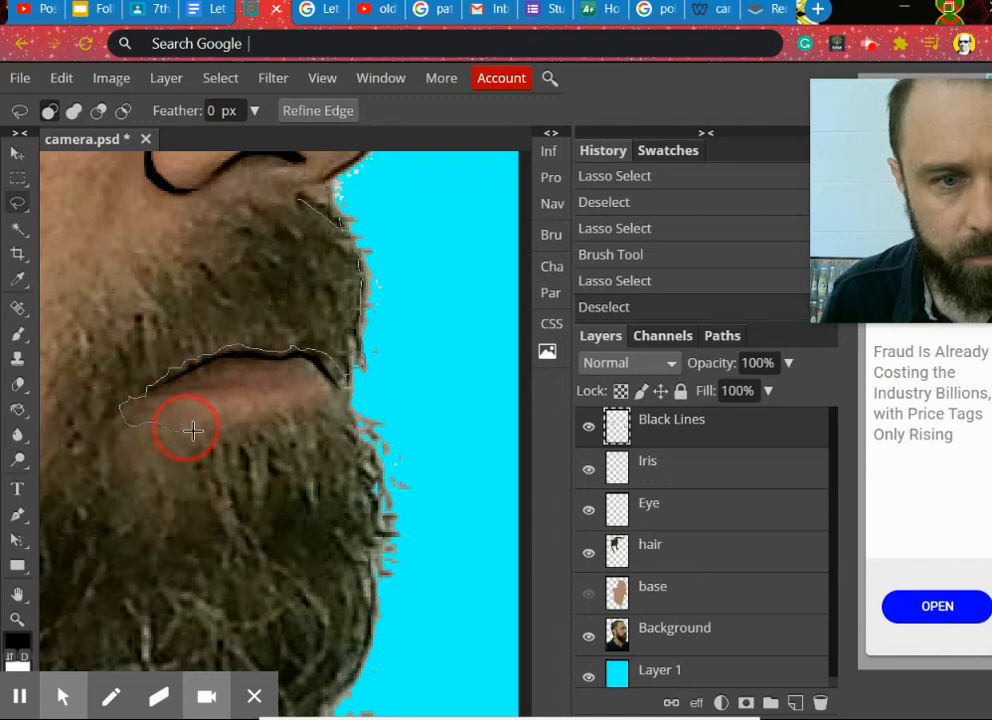
{"action": "mouse_move", "coordinate": [193, 430]}
{"action": "left_mouse_down"}
{"action": "mouse_move", "coordinate": [324, 406]}
{"action": "mouse_move", "coordinate": [365, 450]}
{"action": "mouse_move", "coordinate": [373, 516]}
{"action": "mouse_move", "coordinate": [357, 553]}
{"action": "mouse_move", "coordinate": [374, 612]}
{"action": "mouse_move", "coordinate": [342, 695]}
{"action": "mouse_move", "coordinate": [295, 597]}
{"action": "mouse_move", "coordinate": [226, 567]}
{"action": "mouse_move", "coordinate": [172, 560]}
{"action": "mouse_move", "coordinate": [100, 500]}
{"action": "mouse_move", "coordinate": [85, 456]}
{"action": "mouse_move", "coordinate": [88, 379]}
{"action": "mouse_move", "coordinate": [107, 312]}
{"action": "mouse_move", "coordinate": [149, 243]}
{"action": "mouse_move", "coordinate": [226, 216]}
{"action": "mouse_move", "coordinate": [251, 194]}
{"action": "mouse_move", "coordinate": [292, 215]}
{"action": "left_mouse_up"}
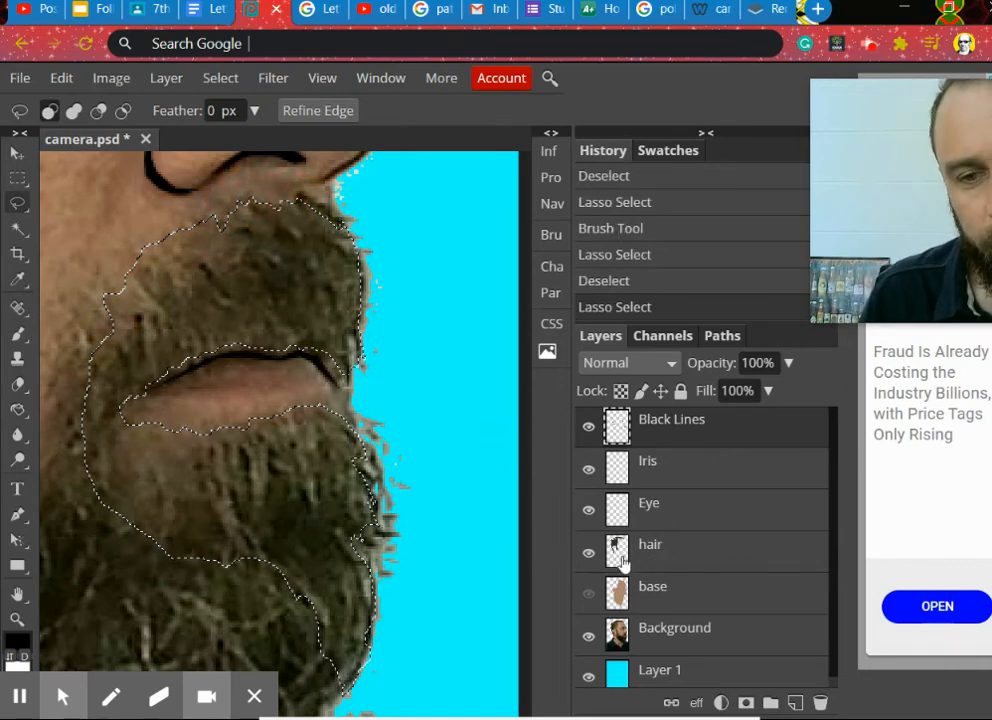
On the hair layer, sample the flat dark hair colour above the ear and fill the outlined moustache and beard area with it.
{"action": "left_click", "coordinate": [664, 552]}
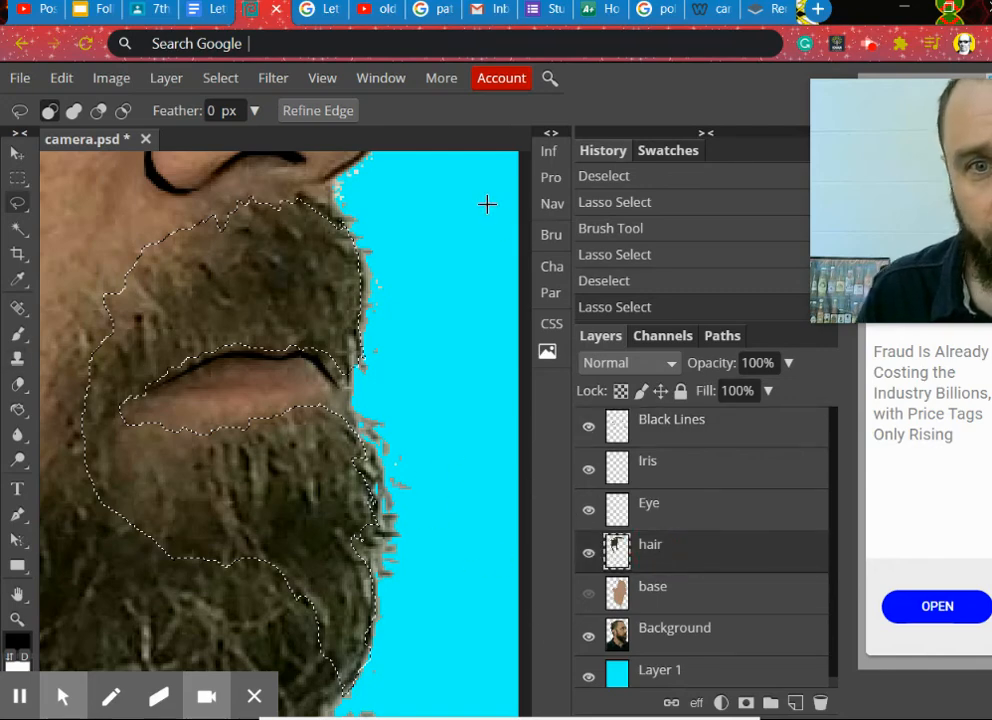
{"action": "left_click", "coordinate": [551, 203]}
{"action": "left_click_drag", "start_coordinate": [456, 285], "coordinate": [381, 248]}
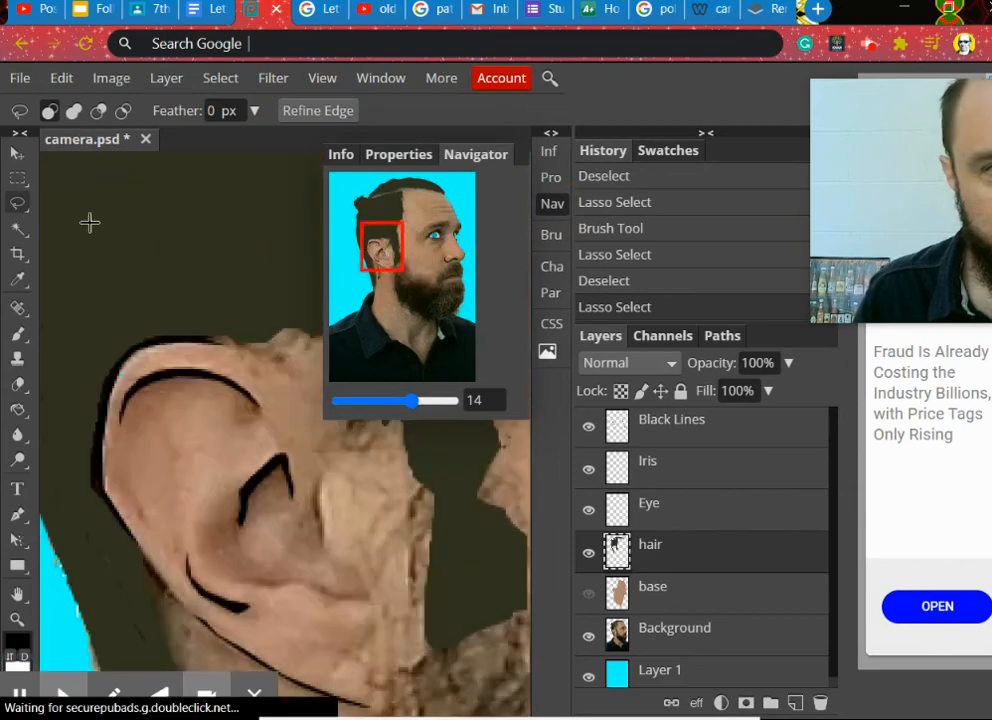
{"action": "left_click", "coordinate": [17, 280]}
{"action": "left_click", "coordinate": [155, 265]}
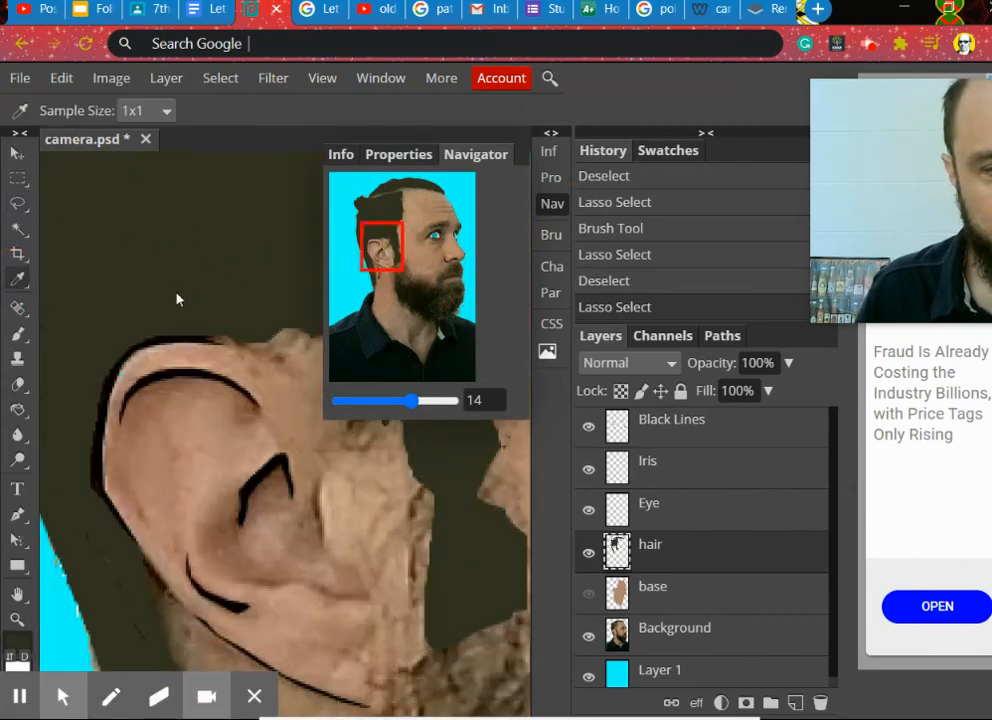
{"action": "left_click_drag", "start_coordinate": [392, 262], "coordinate": [460, 278]}
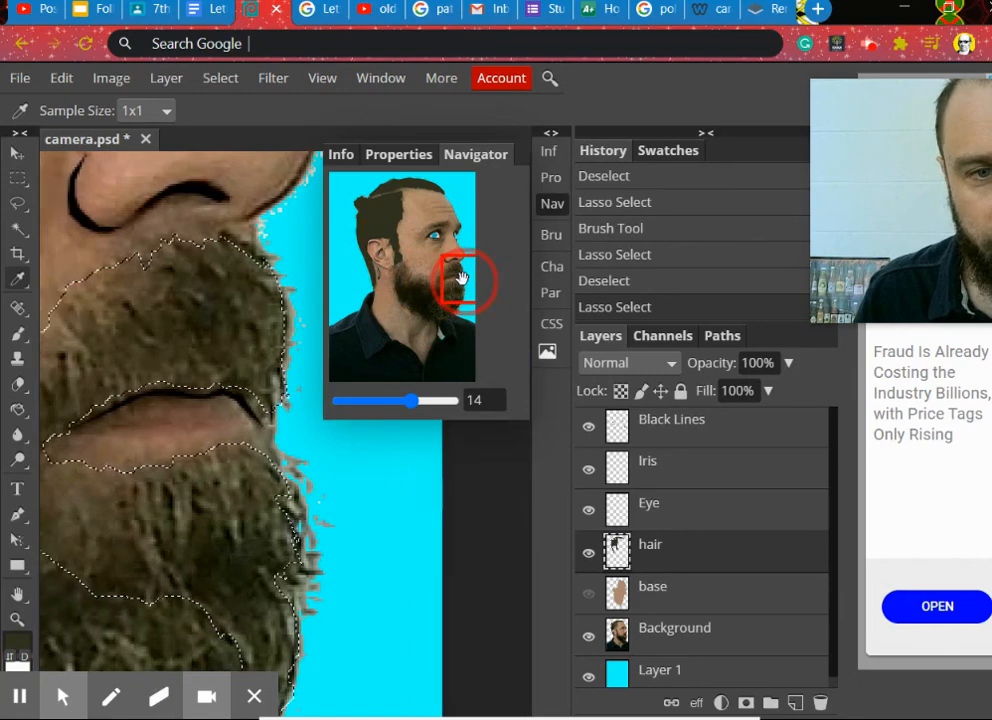
{"action": "left_click", "coordinate": [18, 332]}
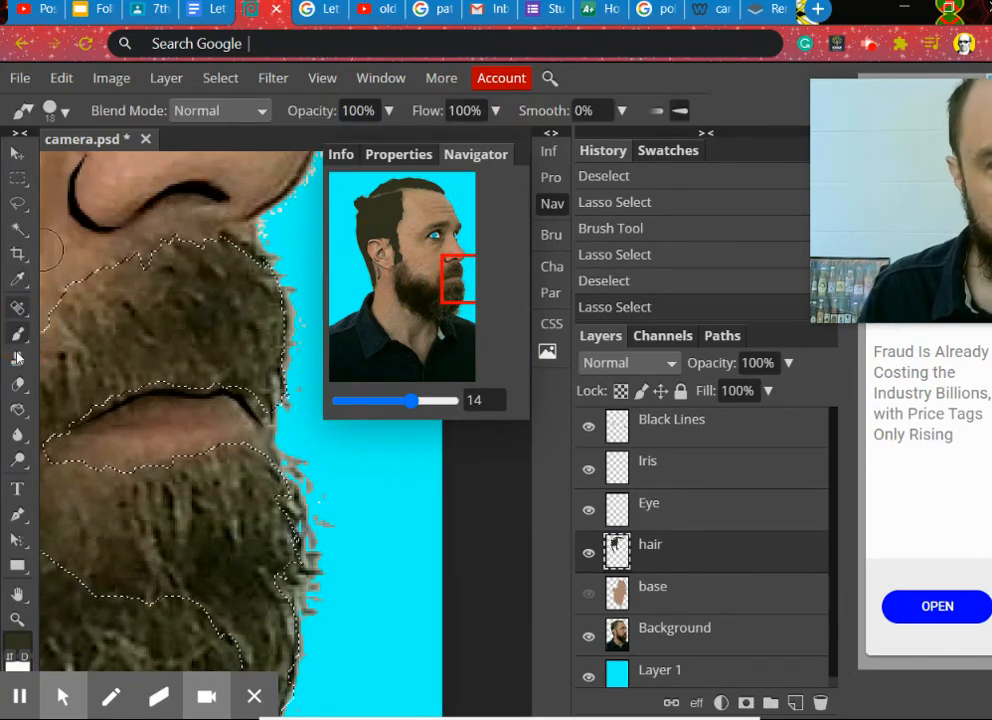
{"action": "left_click", "coordinate": [17, 409]}
{"action": "left_click", "coordinate": [133, 323]}
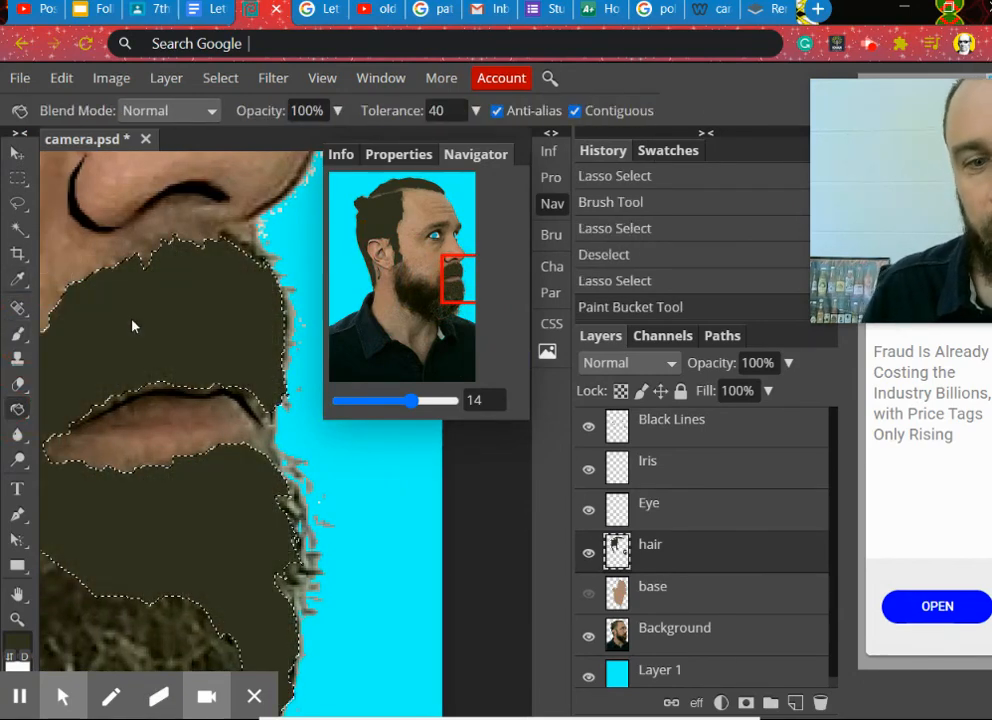
Outline the lower beard from the cheek along the jaw to the chin with the freehand lasso and fill it with the hair colour.
{"action": "left_click_drag", "start_coordinate": [416, 405], "coordinate": [403, 412]}
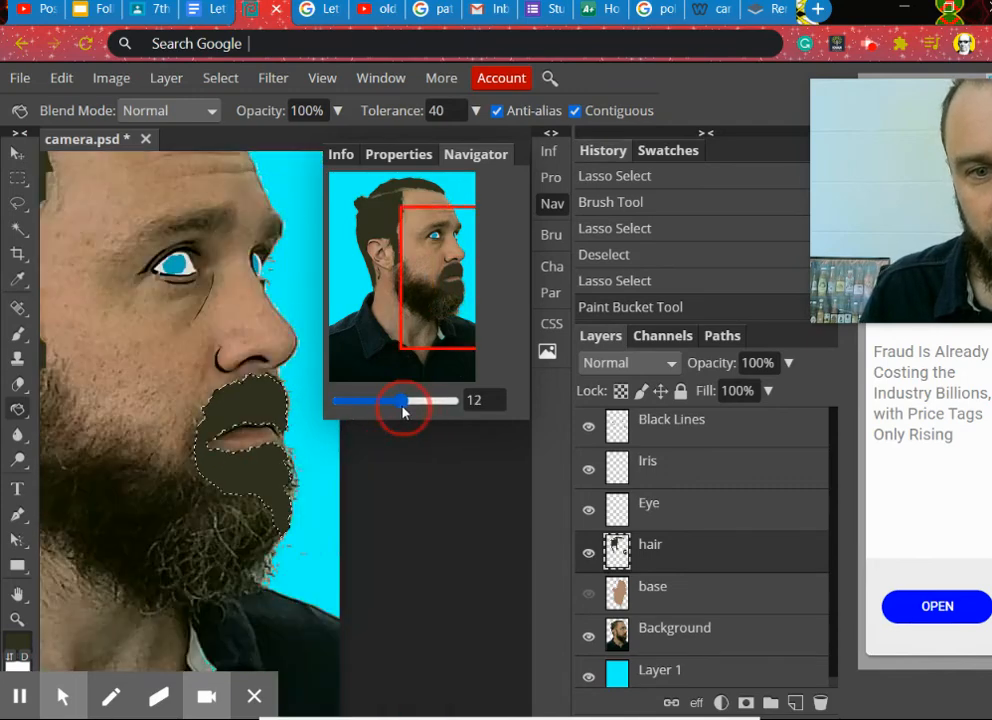
{"action": "right_click", "coordinate": [17, 203]}
{"action": "left_click", "coordinate": [45, 212]}
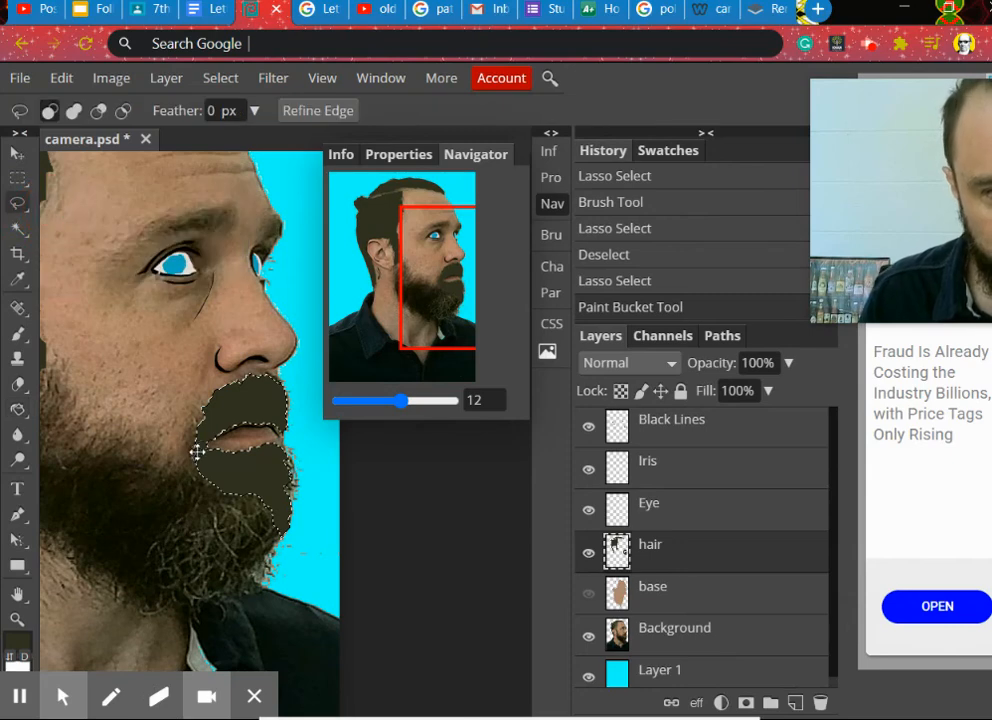
{"action": "mouse_move", "coordinate": [57, 393]}
{"action": "left_mouse_down"}
{"action": "mouse_move", "coordinate": [162, 466]}
{"action": "mouse_move", "coordinate": [197, 450]}
{"action": "mouse_move", "coordinate": [240, 499]}
{"action": "mouse_move", "coordinate": [278, 508]}
{"action": "mouse_move", "coordinate": [285, 536]}
{"action": "mouse_move", "coordinate": [261, 577]}
{"action": "mouse_move", "coordinate": [197, 610]}
{"action": "mouse_move", "coordinate": [133, 597]}
{"action": "mouse_move", "coordinate": [75, 559]}
{"action": "mouse_move", "coordinate": [46, 500]}
{"action": "left_mouse_up"}
{"action": "left_click", "coordinate": [18, 408]}
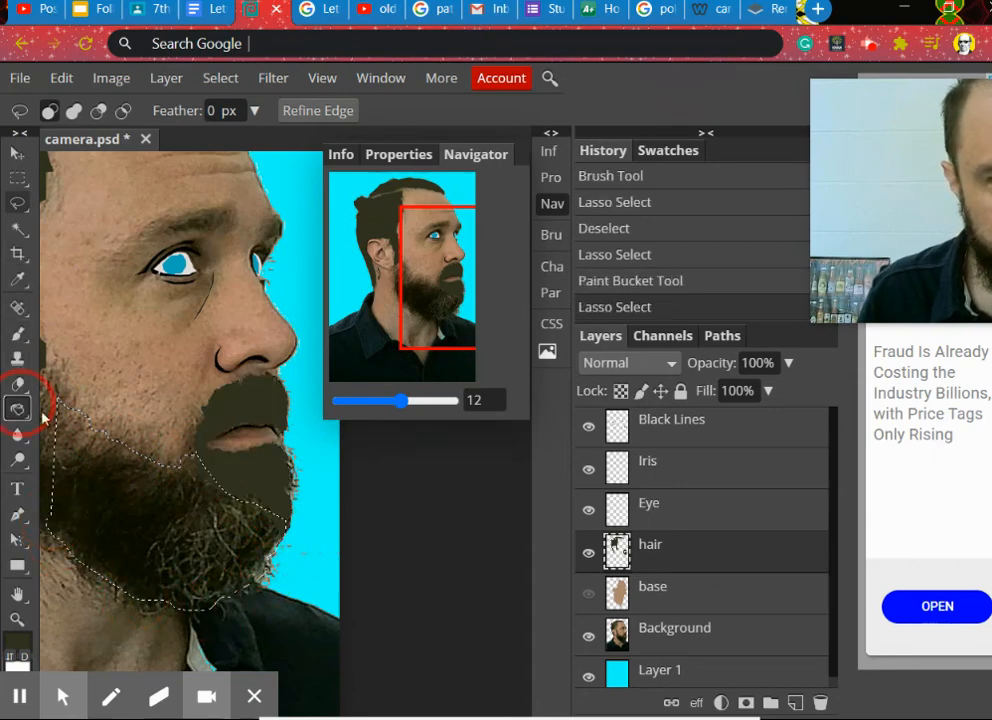
{"action": "left_click", "coordinate": [174, 478]}
{"action": "left_click_drag", "start_coordinate": [426, 286], "coordinate": [296, 283]}
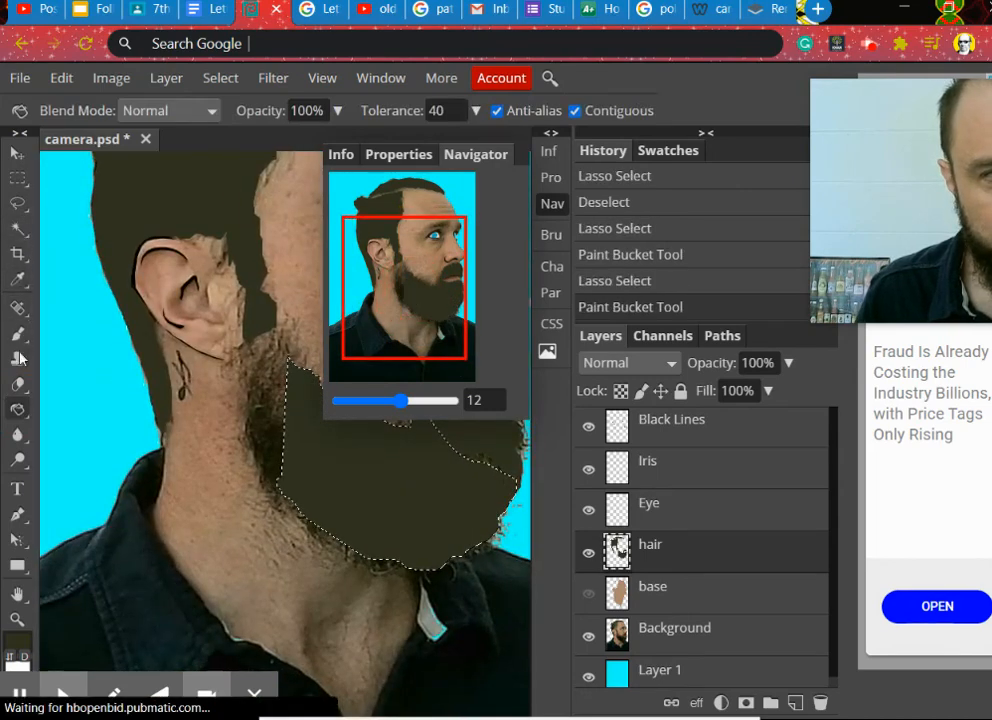
Outline the sideburn between the ear and the beard with the freehand lasso, fill it with the dark hair colour and deselect.
{"action": "left_click", "coordinate": [18, 203]}
{"action": "mouse_move", "coordinate": [273, 321]}
{"action": "left_mouse_down"}
{"action": "mouse_move", "coordinate": [281, 312]}
{"action": "mouse_move", "coordinate": [299, 392]}
{"action": "mouse_move", "coordinate": [289, 484]}
{"action": "mouse_move", "coordinate": [277, 480]}
{"action": "mouse_move", "coordinate": [244, 410]}
{"action": "mouse_move", "coordinate": [235, 288]}
{"action": "mouse_move", "coordinate": [243, 278]}
{"action": "left_mouse_up"}
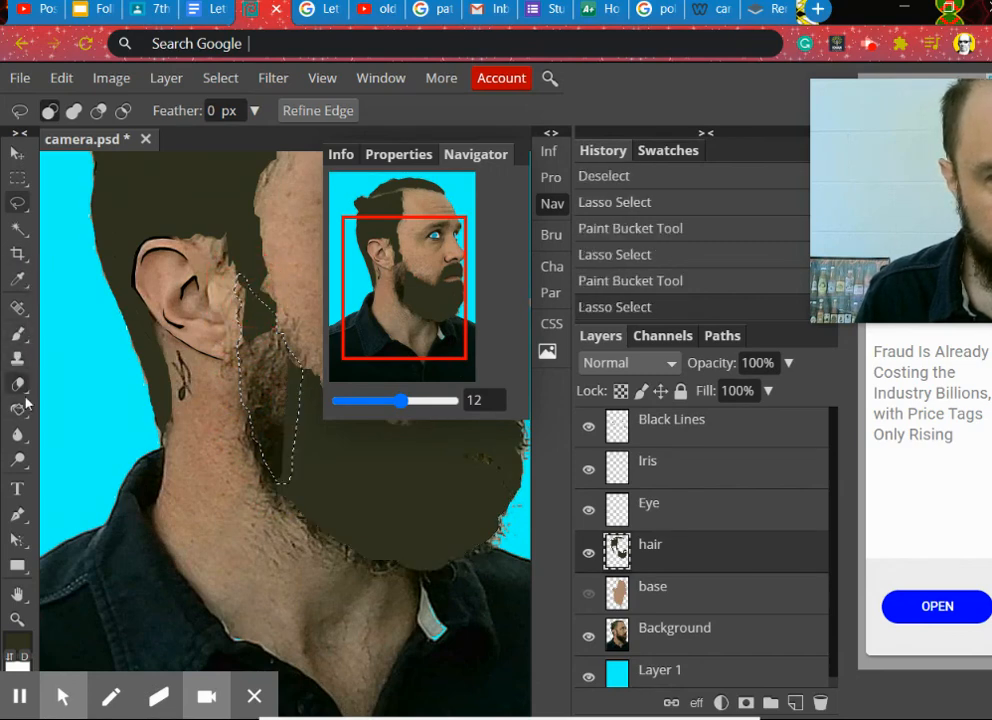
{"action": "left_click", "coordinate": [18, 407]}
{"action": "left_click", "coordinate": [265, 388]}
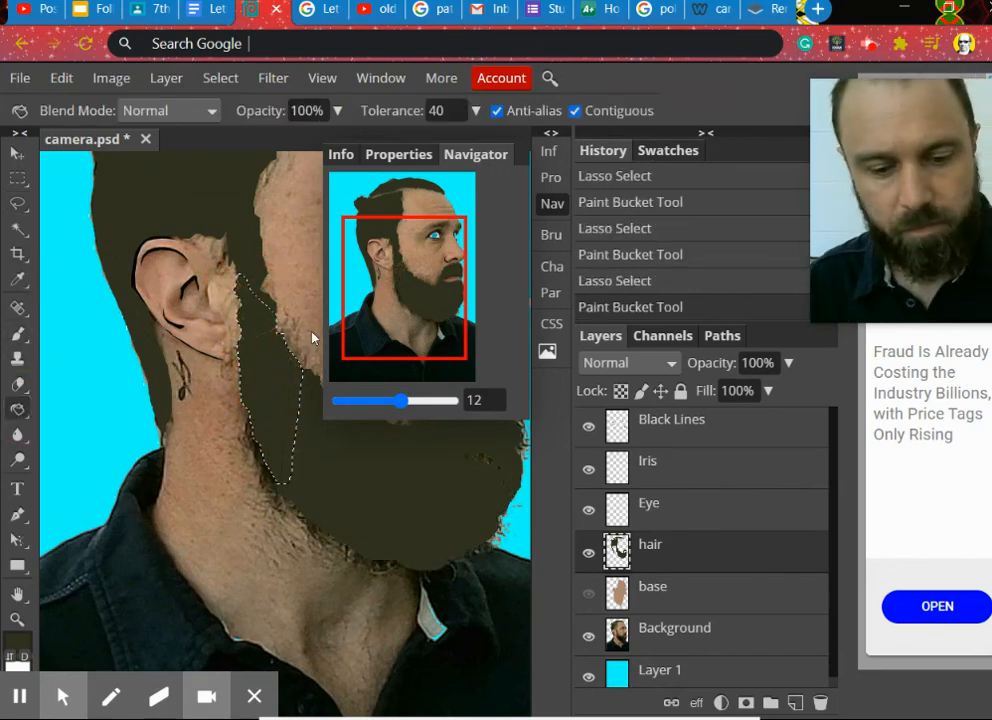
{"action": "key", "text": "ctrl+d"}
Close the Navigator and make the base skin layer visible again.
{"action": "left_click_drag", "start_coordinate": [402, 404], "coordinate": [392, 404]}
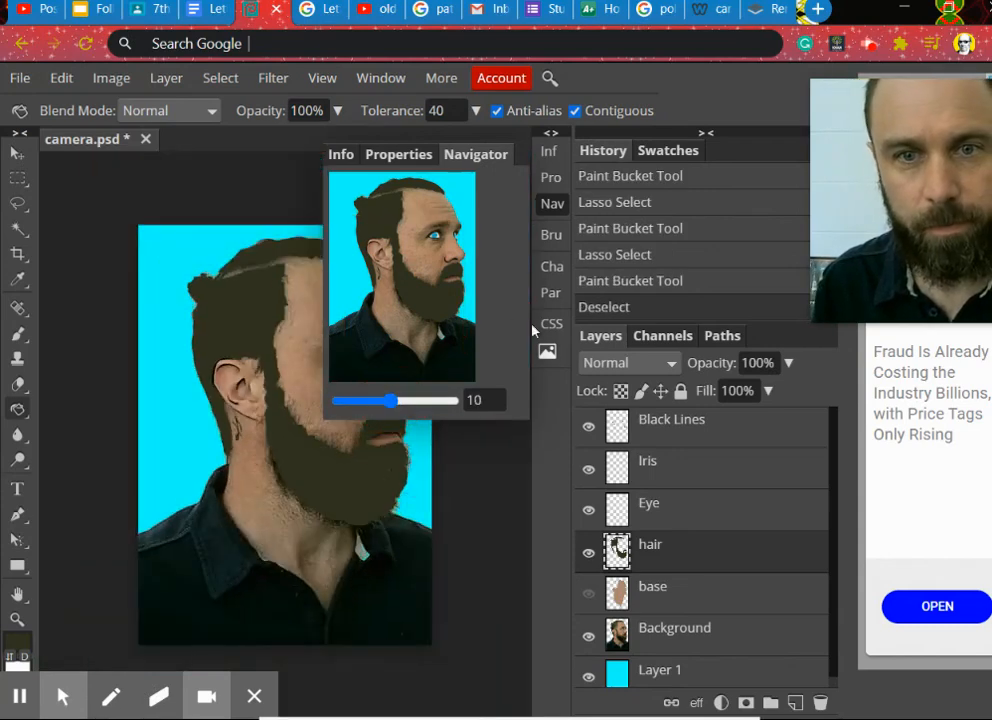
{"action": "left_click", "coordinate": [554, 205]}
{"action": "left_click", "coordinate": [588, 594]}
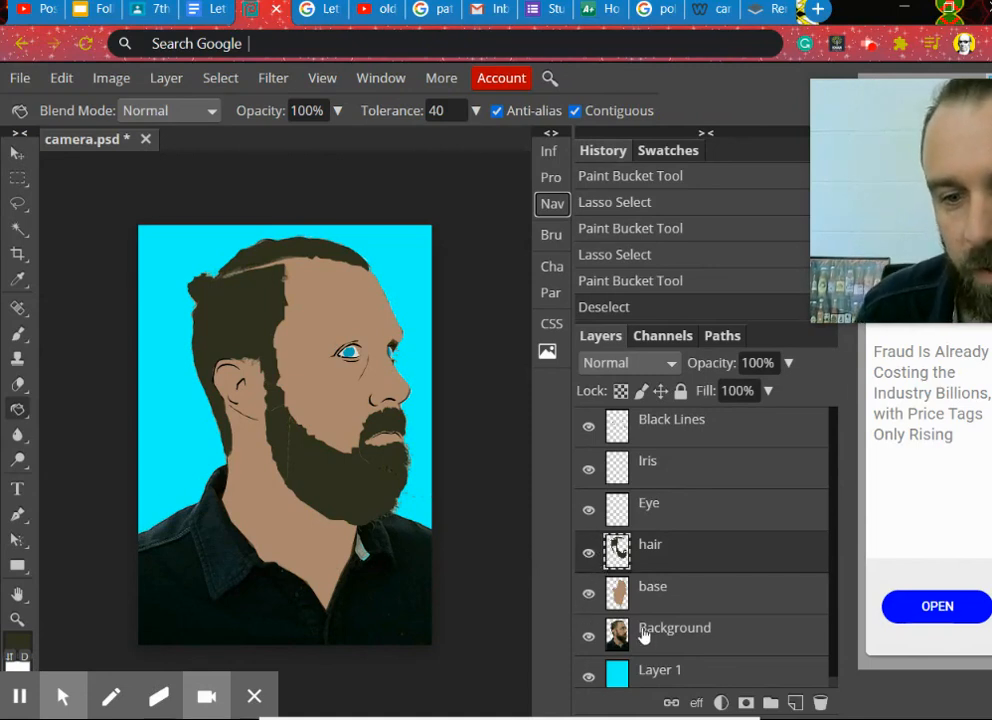
Move the Background photo layer above Black Lines and toggle its visibility to compare it with the flat artwork, leaving it hidden.
{"action": "left_click_drag", "start_coordinate": [650, 632], "coordinate": [660, 530]}
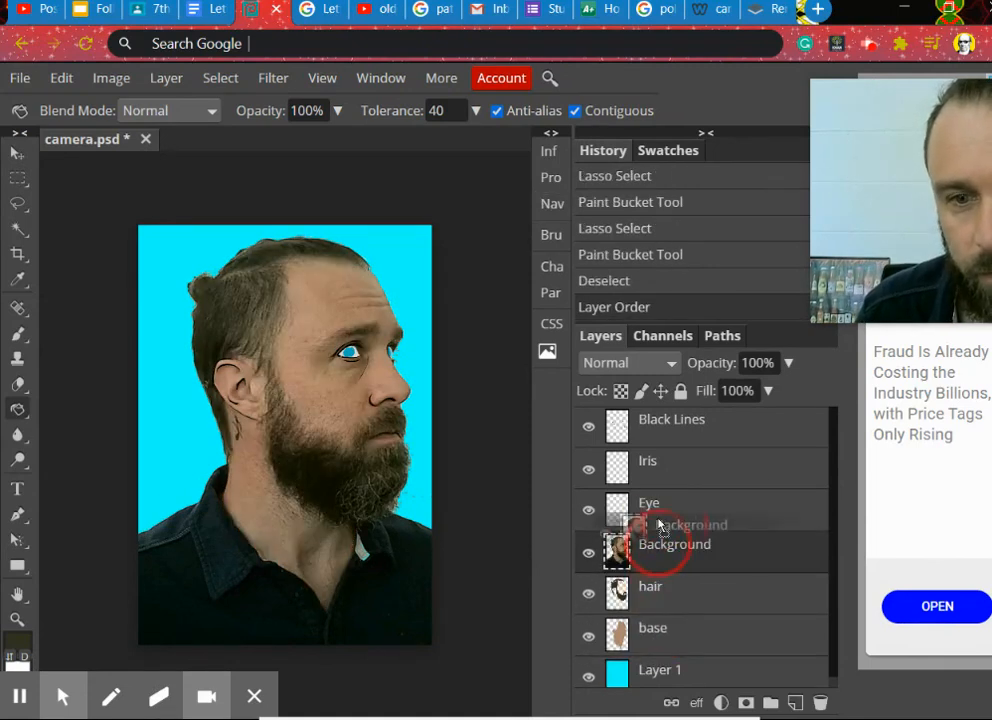
{"action": "left_click_drag", "start_coordinate": [668, 420], "coordinate": [630, 420]}
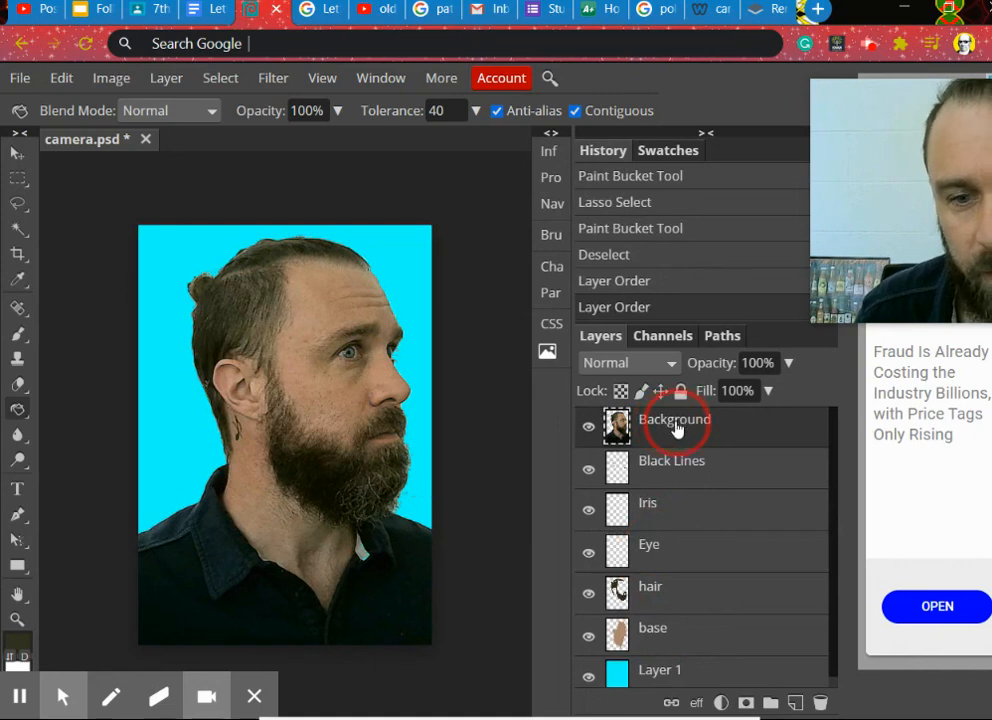
{"action": "left_click", "coordinate": [587, 427]}
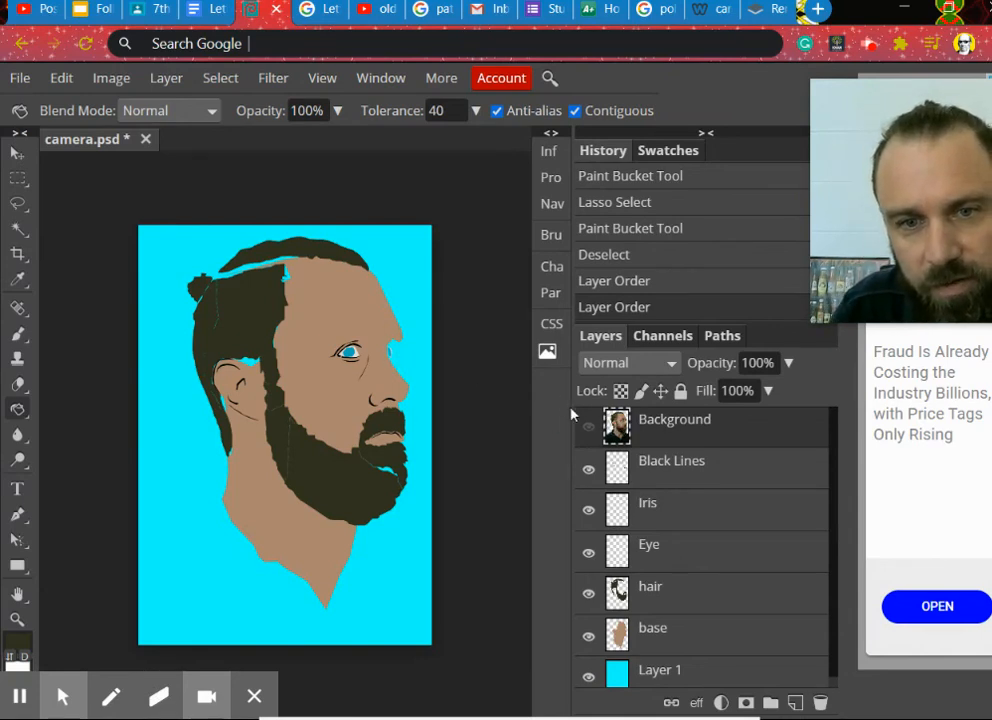
{"action": "left_click", "coordinate": [588, 426]}
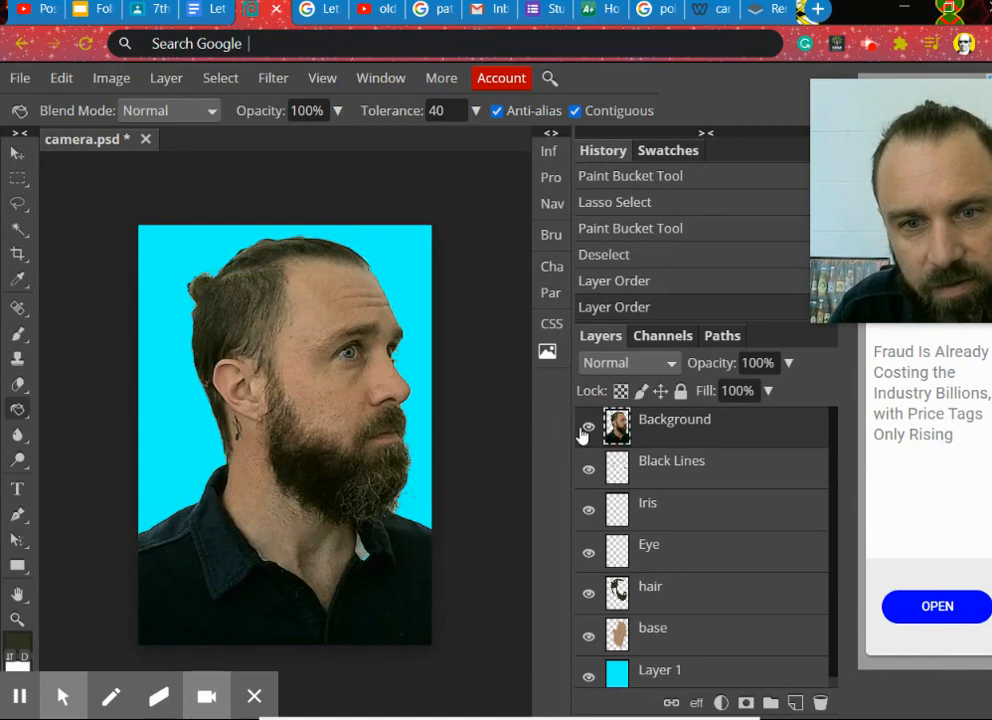
{"action": "left_click", "coordinate": [584, 425]}
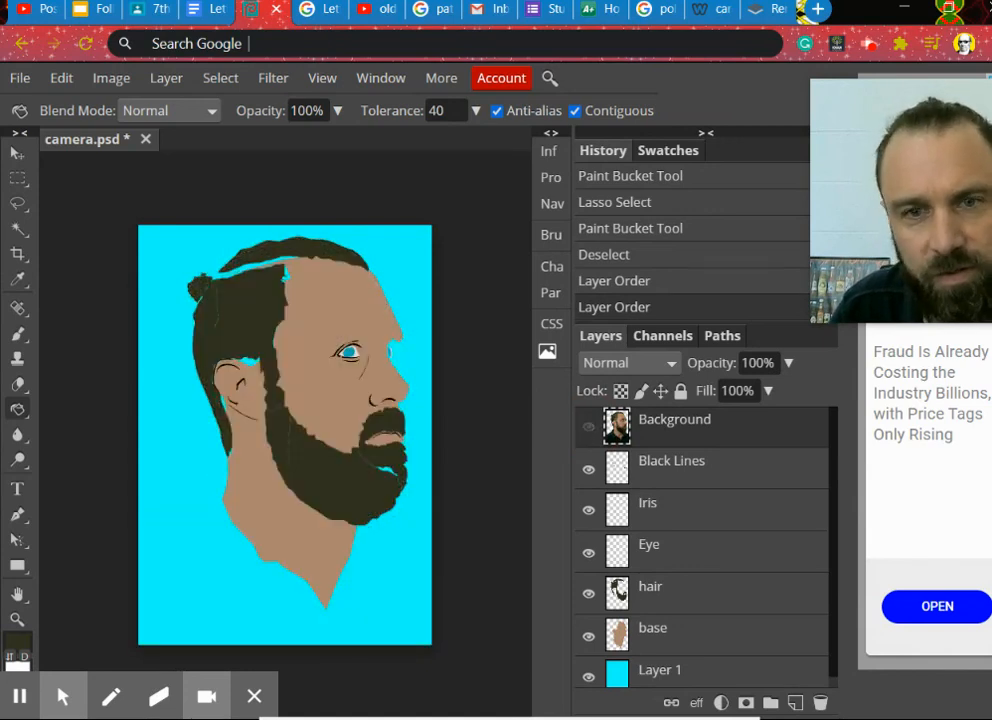